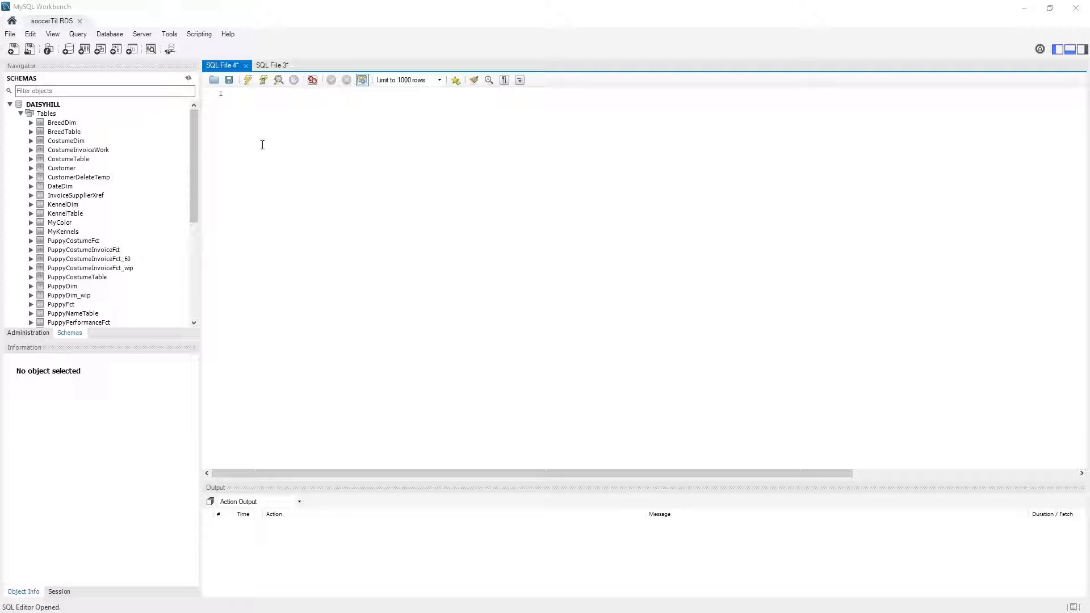
Step: Run the PuppyPerformanceFct query and the PuppyTrainingFct query in SQL File 3 separately, one after the other
click(271, 67)
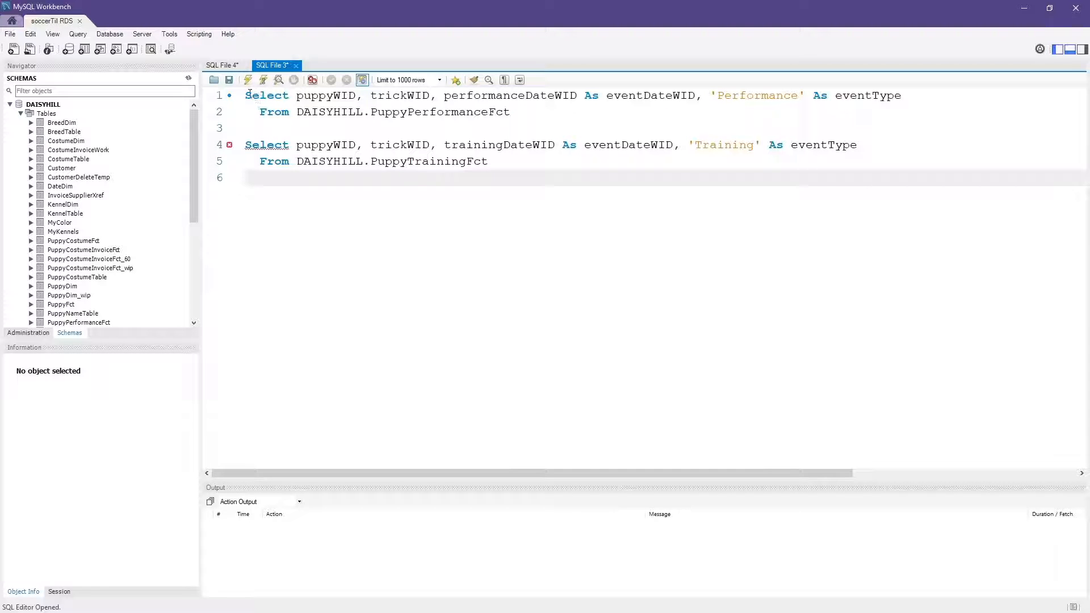
drag(246, 95, 522, 114)
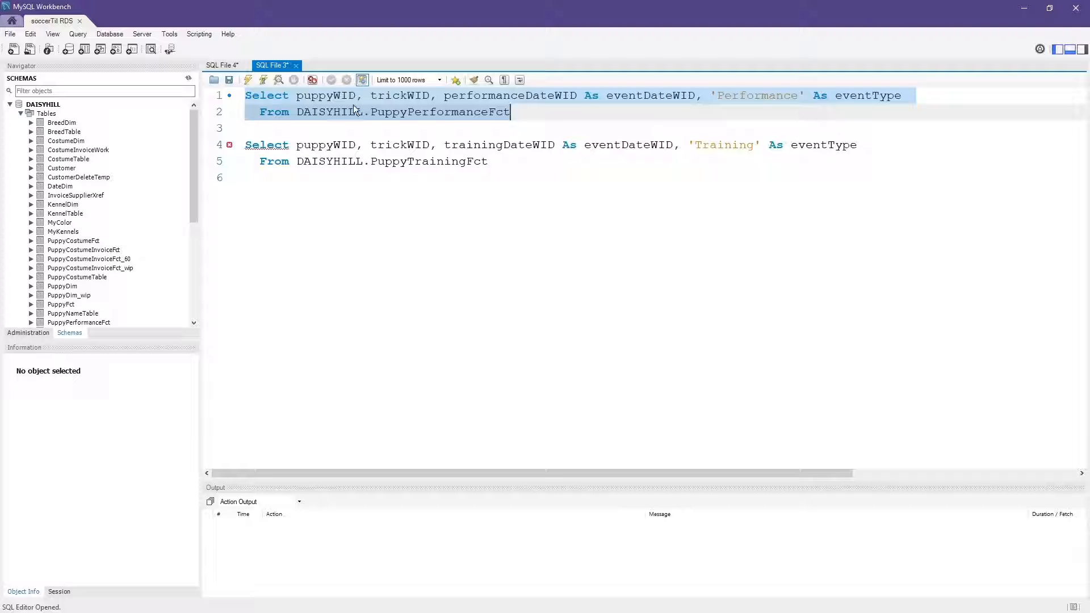
click(247, 80)
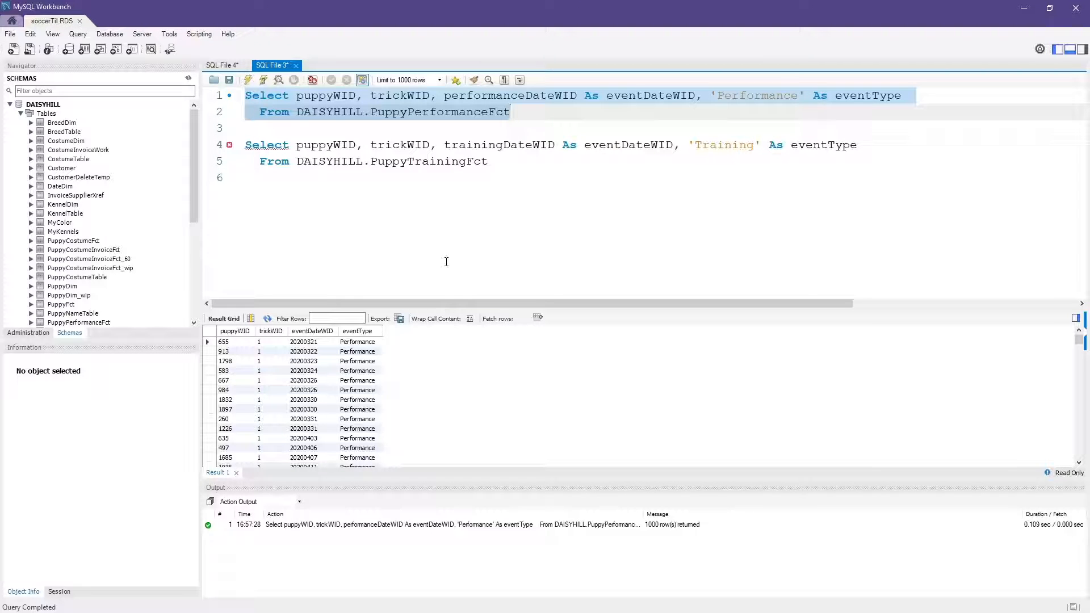
drag(493, 163, 235, 140)
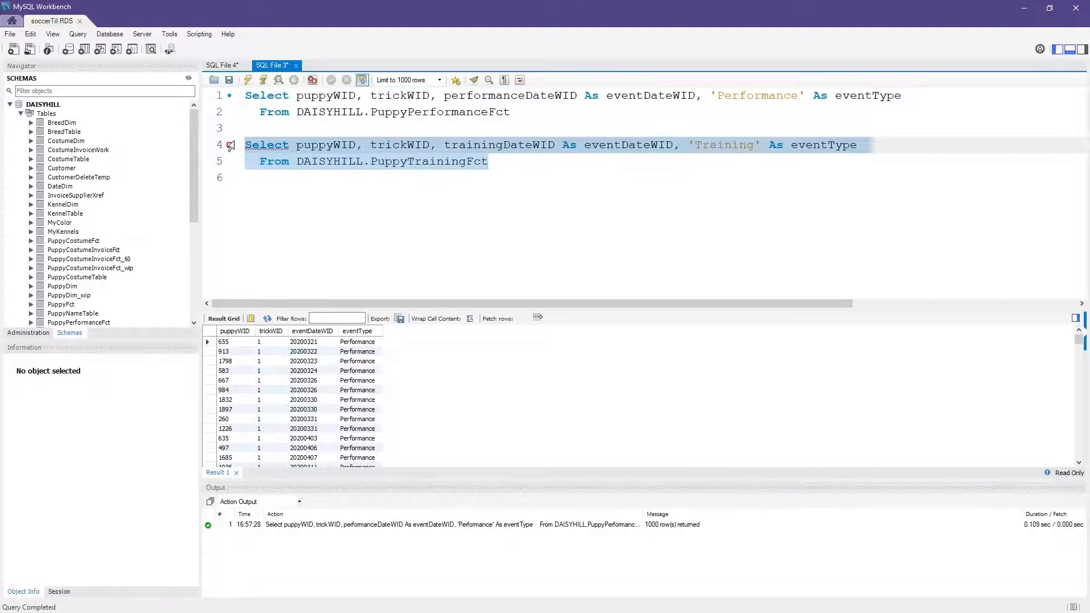
click(249, 82)
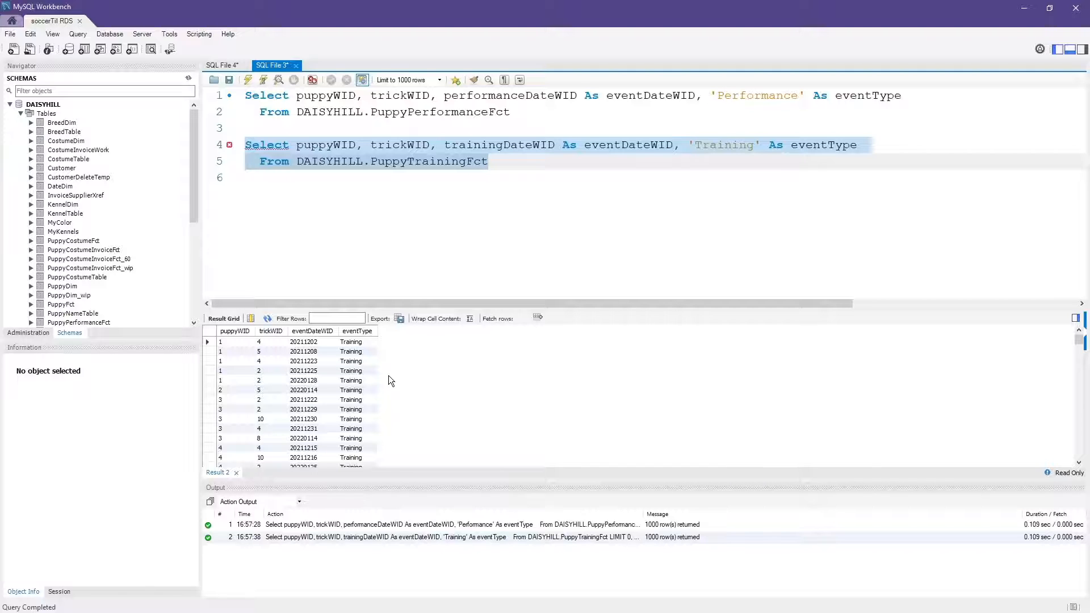
Step: Combine the performance and training queries with Union All, run the statement and look through the combined rows
click(289, 125)
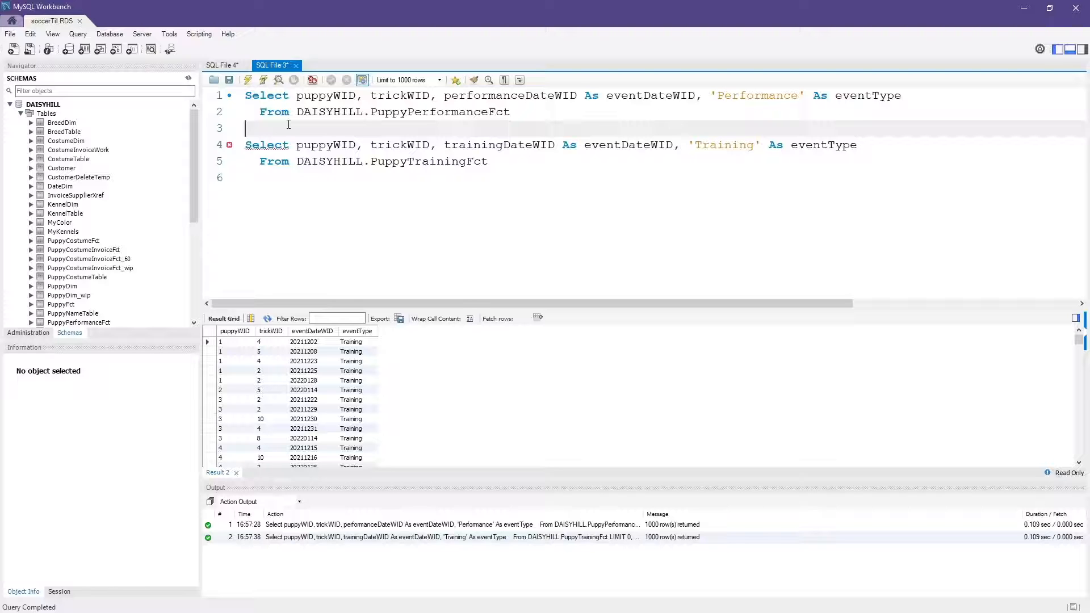
text(Union All)
click(246, 83)
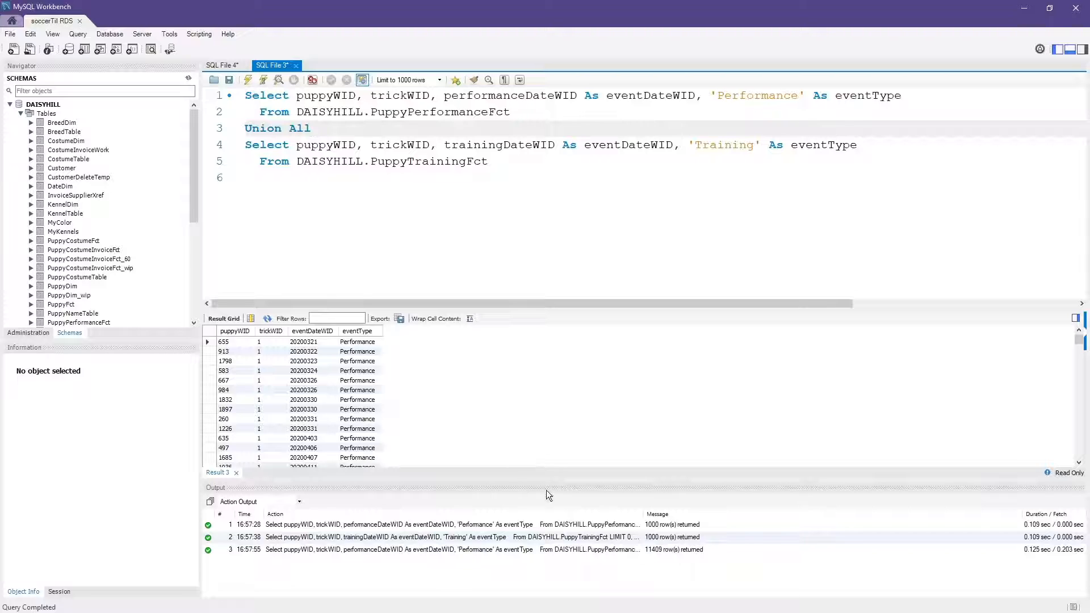
scroll(446, 386, down, 20)
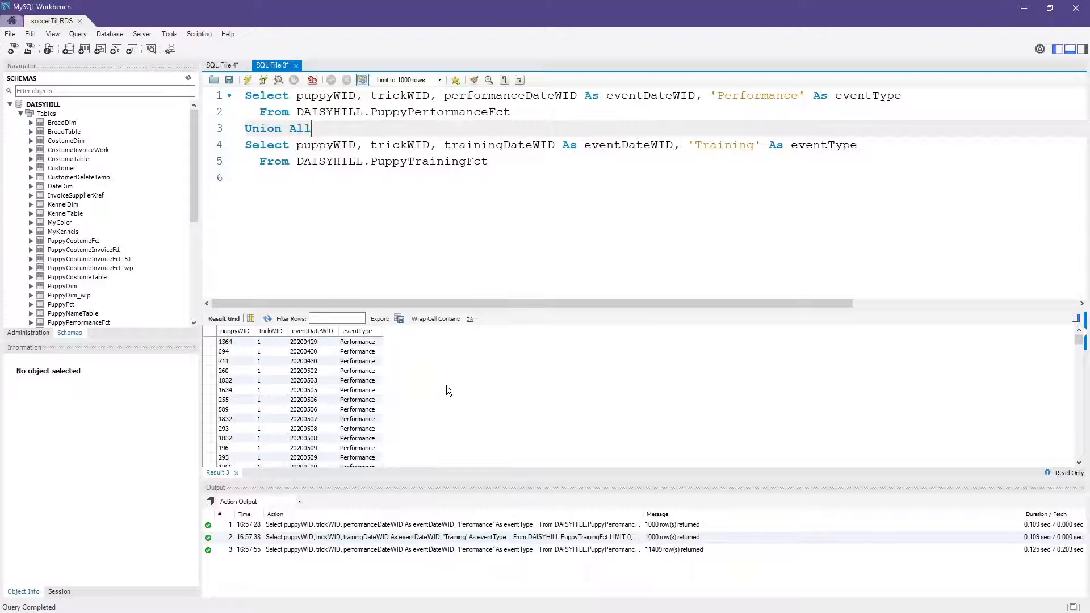
scroll(446, 386, down, 20)
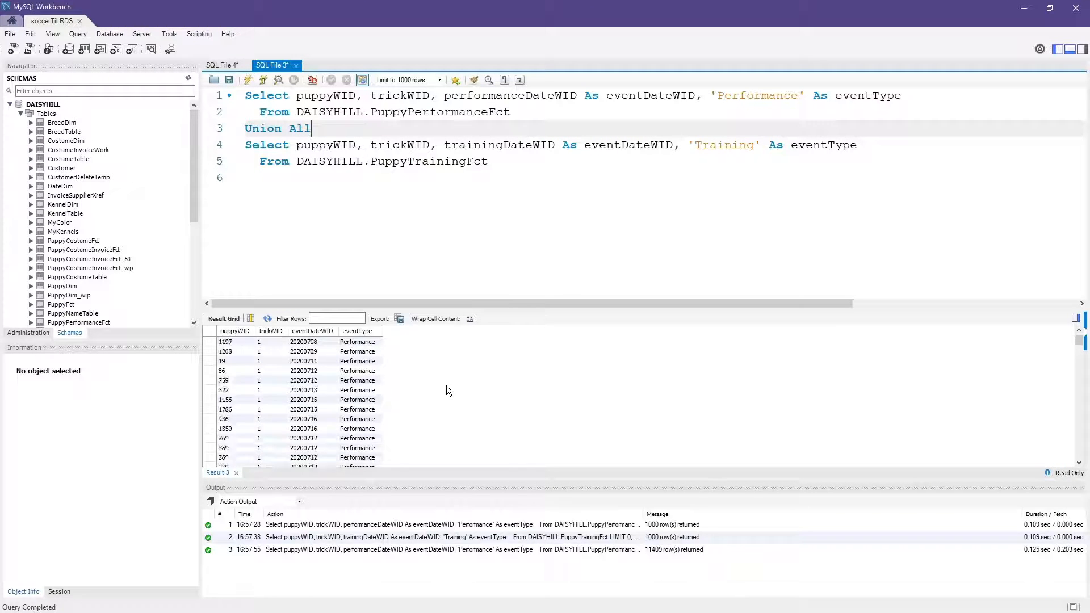
scroll(446, 386, up, 20)
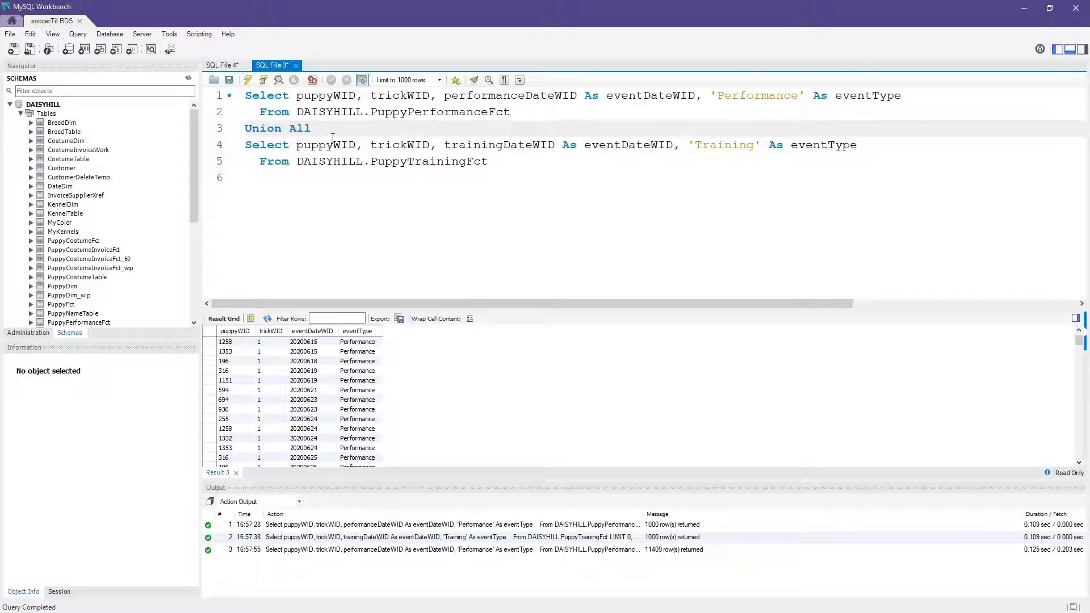
Step: Change the set operator to Union and reduce both Select lists to puppyWID and trickWID
drag(326, 129, 235, 134)
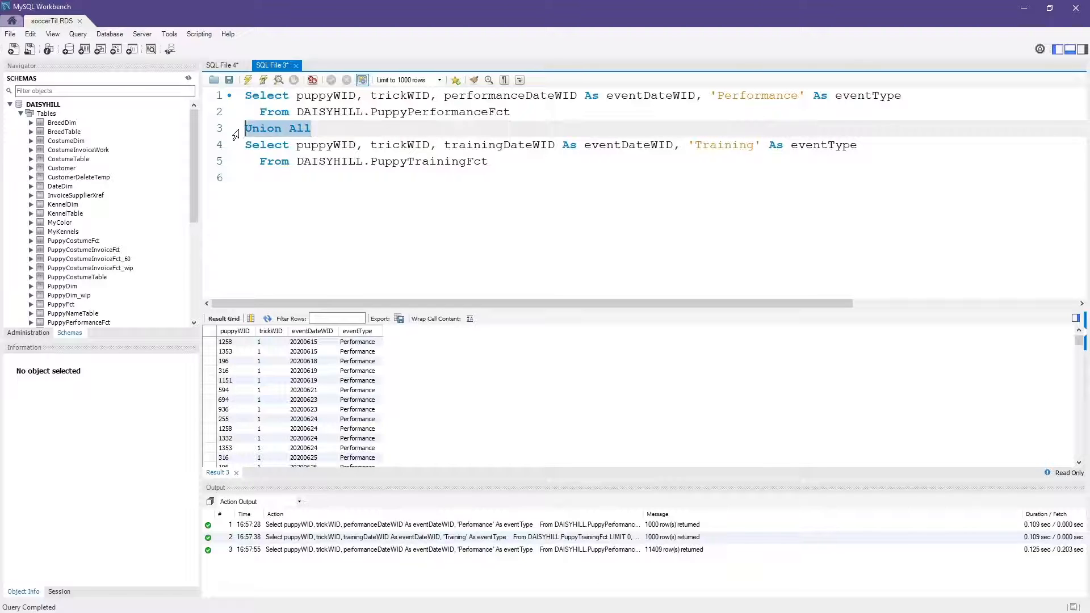
text(Union)
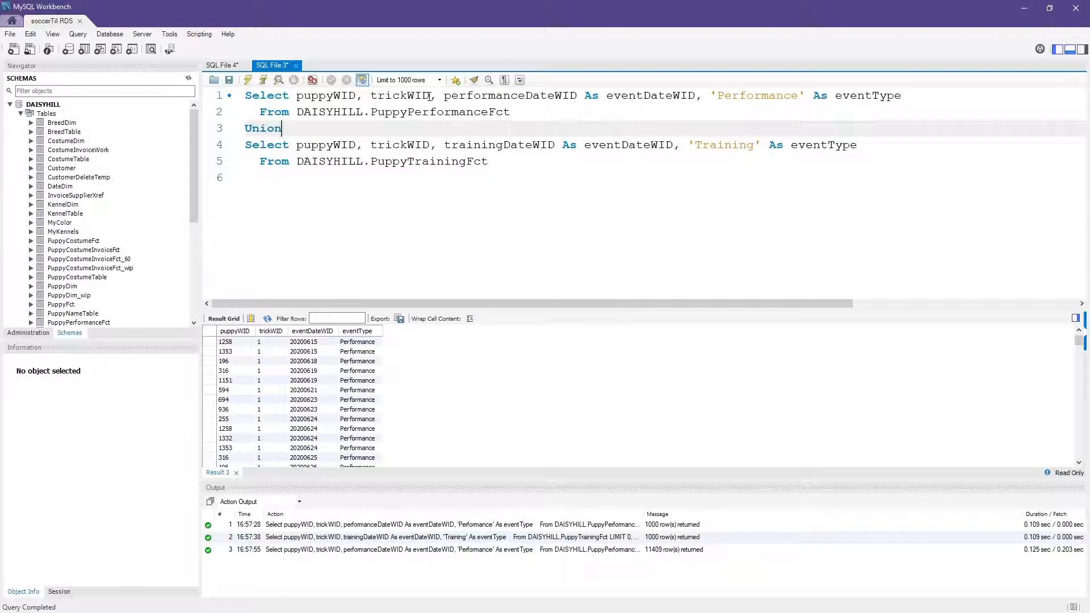
drag(432, 100, 940, 67)
key(Delete)
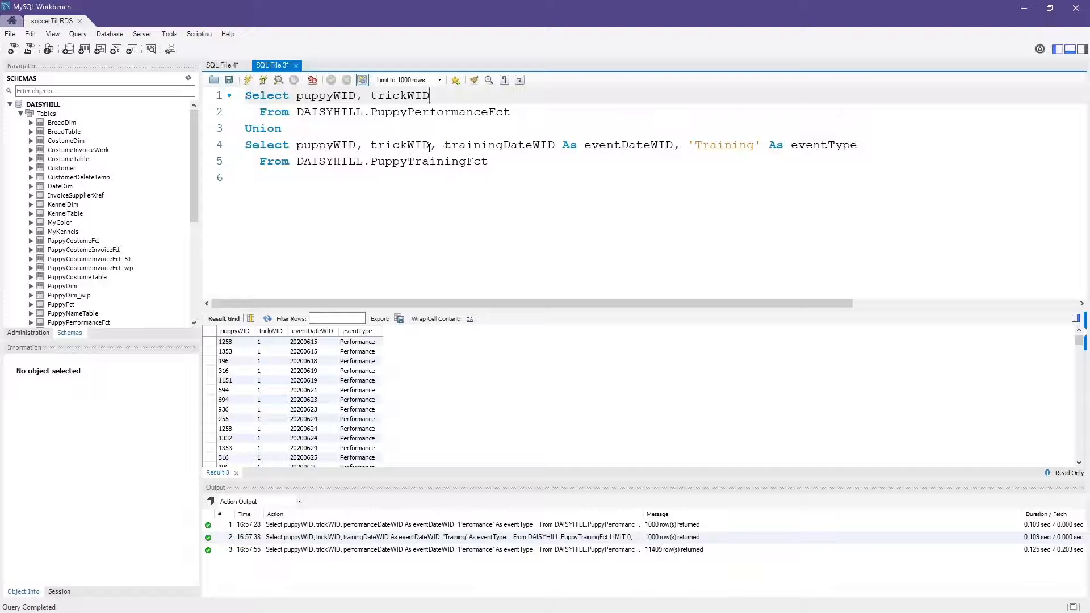
drag(430, 146, 896, 141)
key(Delete)
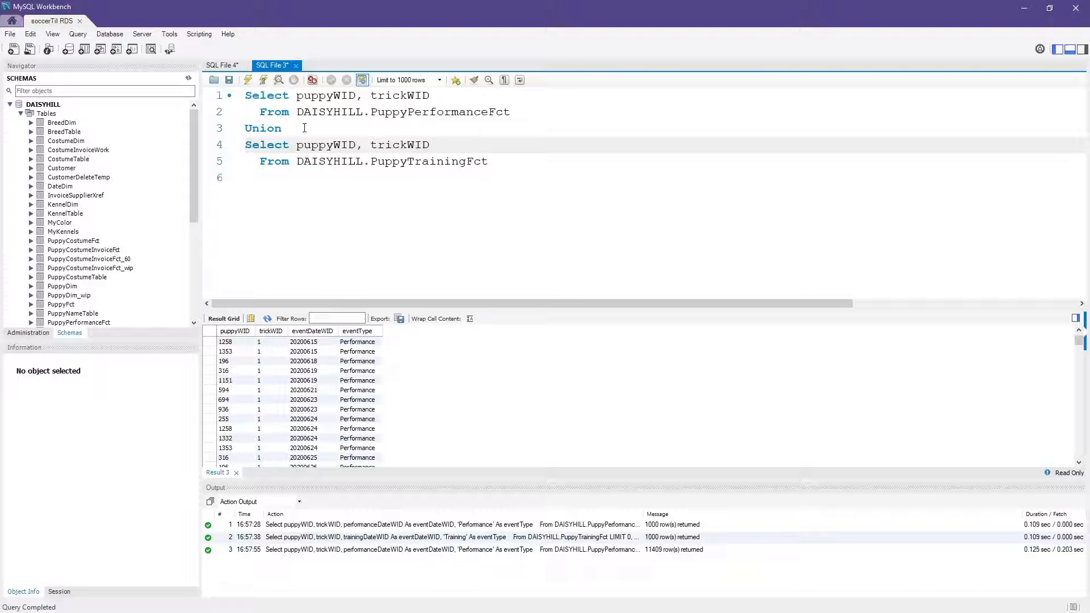
Step: Run the Union query on puppyWID and trickWID and look through its rows
click(249, 80)
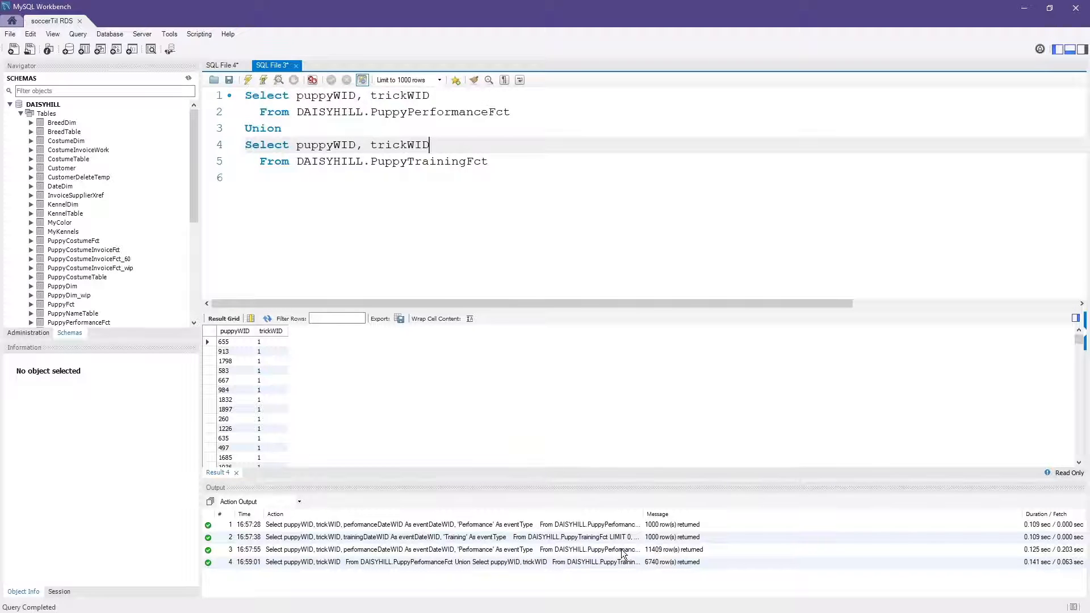
scroll(407, 402, down, 10)
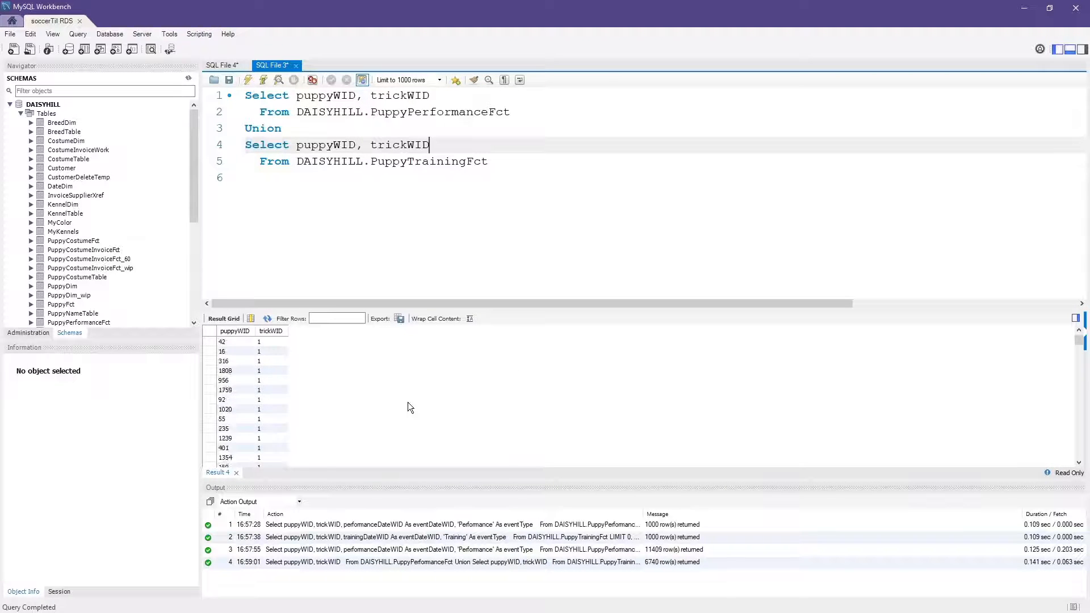
scroll(408, 402, up, 3)
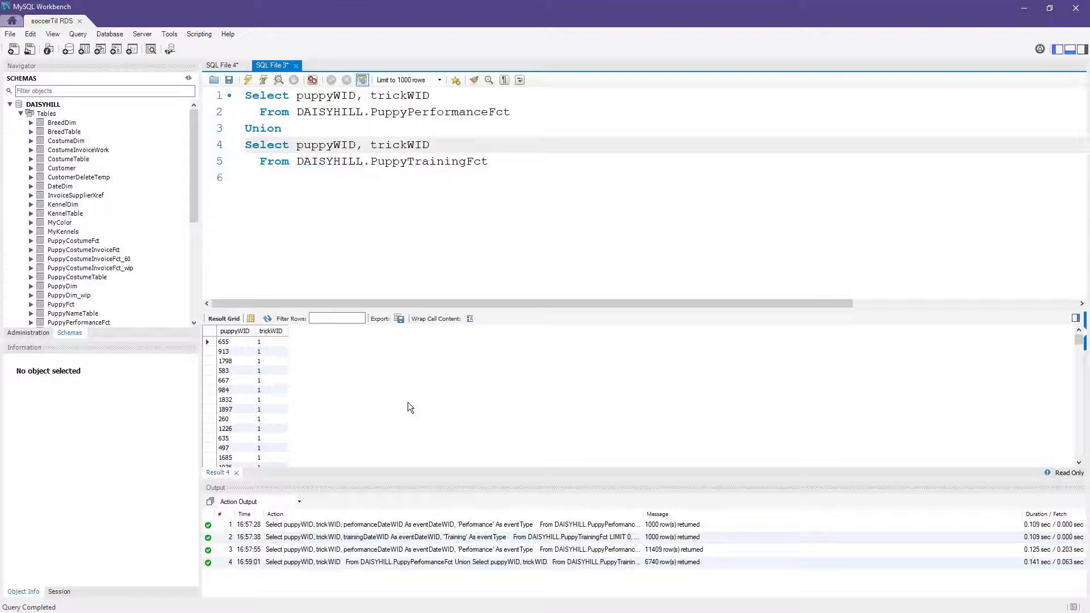
Step: Try to run the two queries combined with Intersect instead of Union
triple_click(267, 130)
click(267, 129)
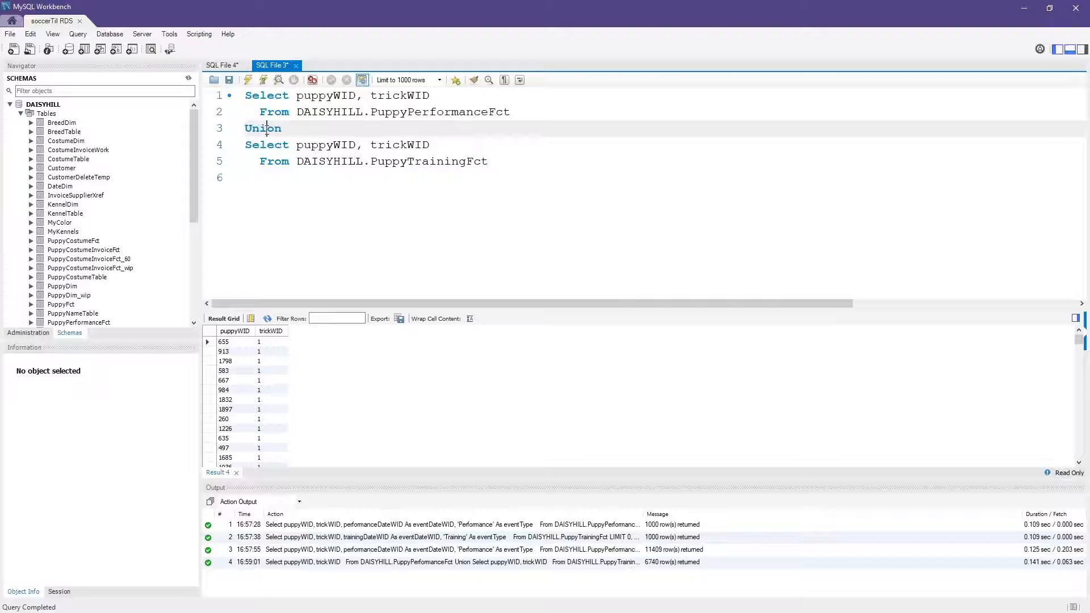
double_click(267, 130)
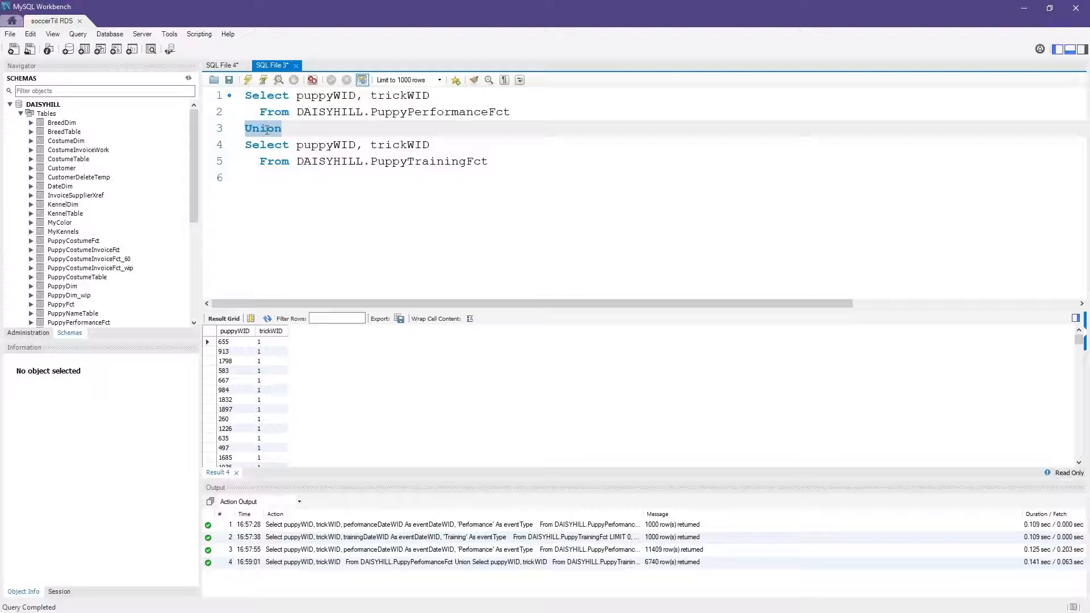
key(BackSpace)
text(I)
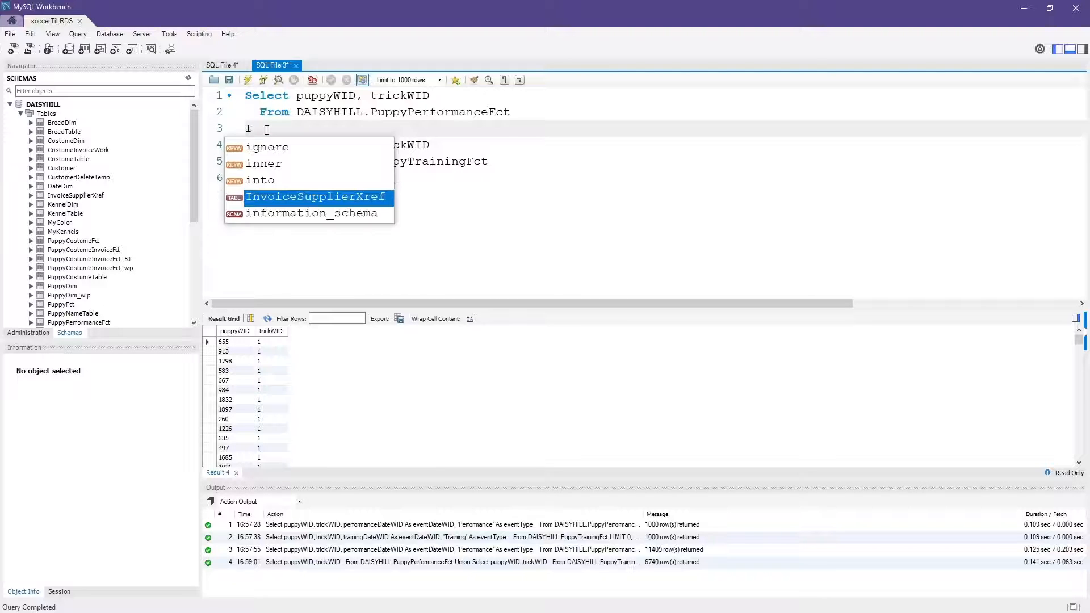
text(ntersect)
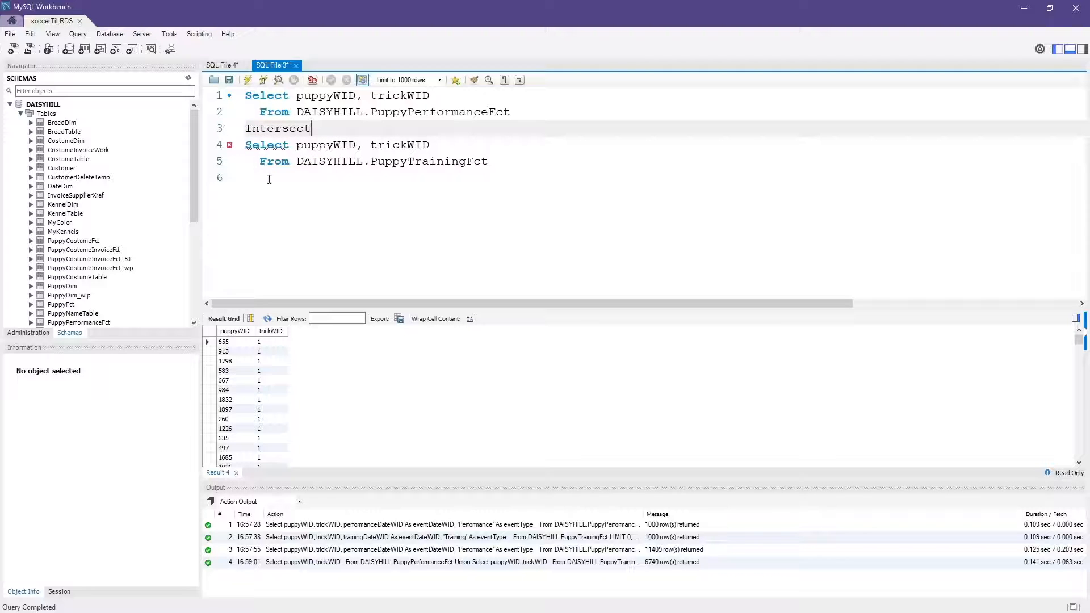
click(248, 84)
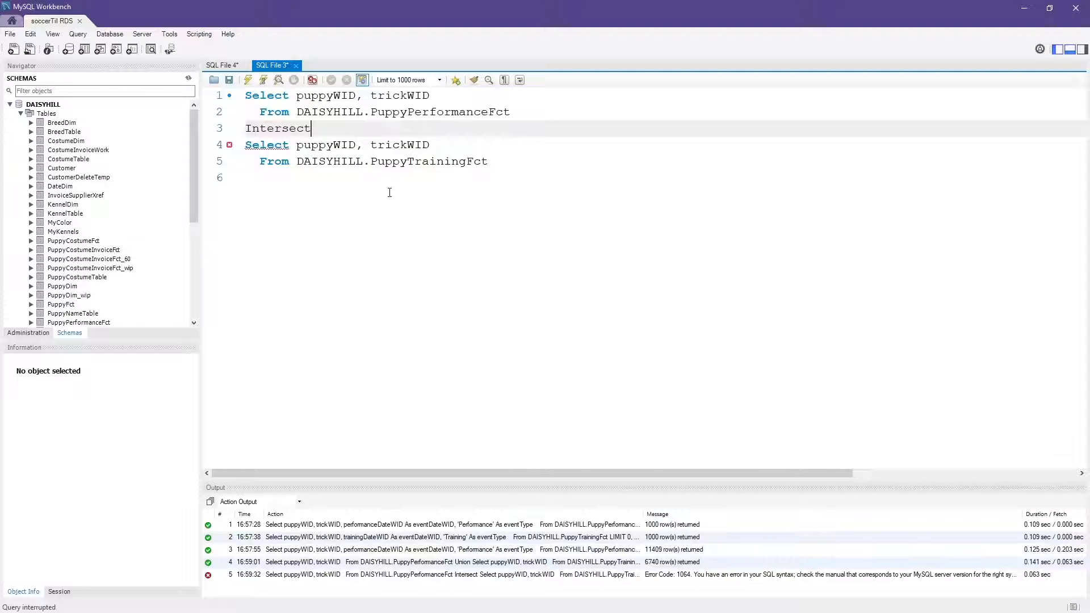
Step: Try to run the two queries combined with Minus instead of Intersect
double_click(275, 129)
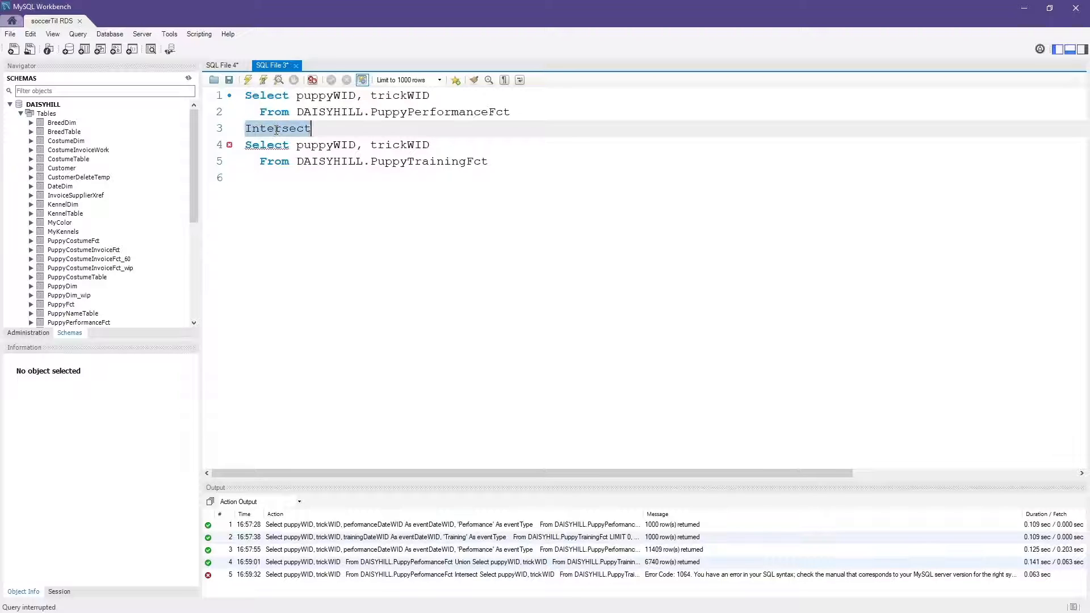
text(Minus)
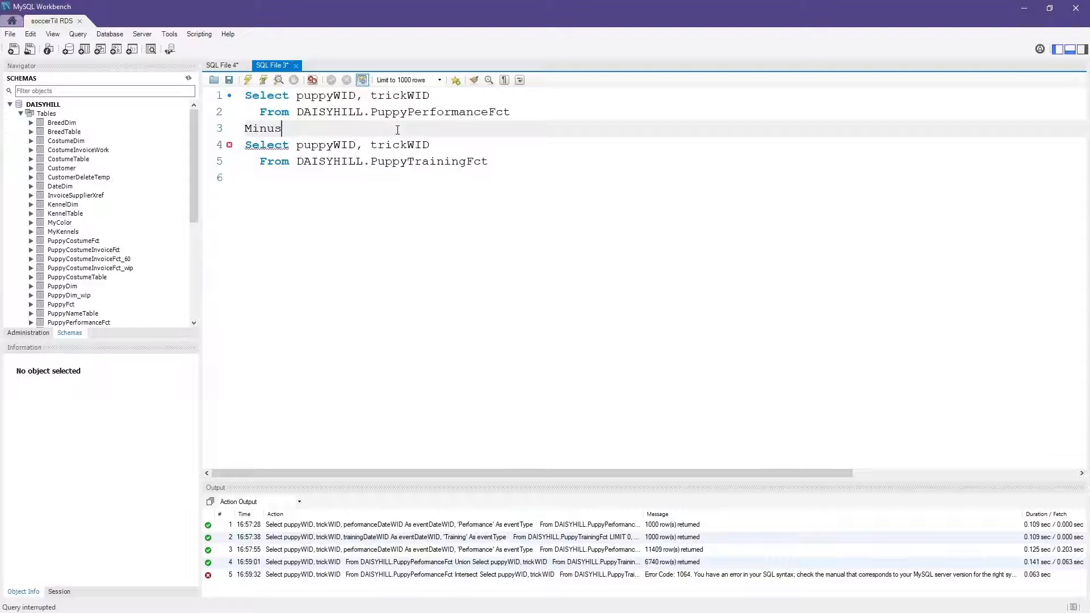
click(246, 83)
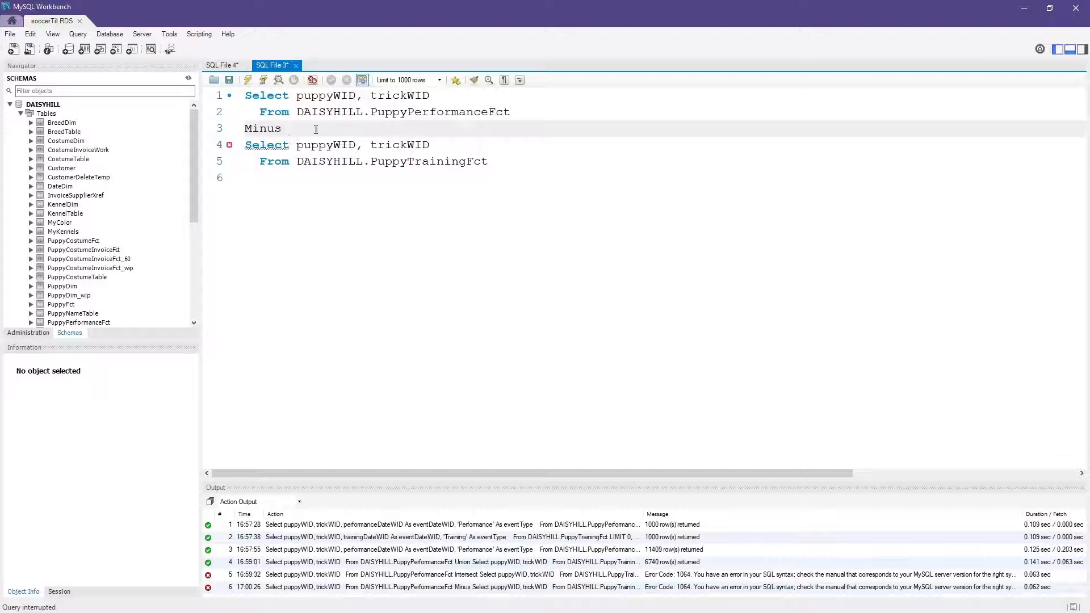
Step: Replace the query with a Join of distinct puppyWID, trickWID subqueries on PuppyPerformanceFct (pf) and PuppyTrainingFct (pt), matching both columns, with Join on its own line
drag(513, 161, 219, 82)
key(Delete)
key(alt+Tab)
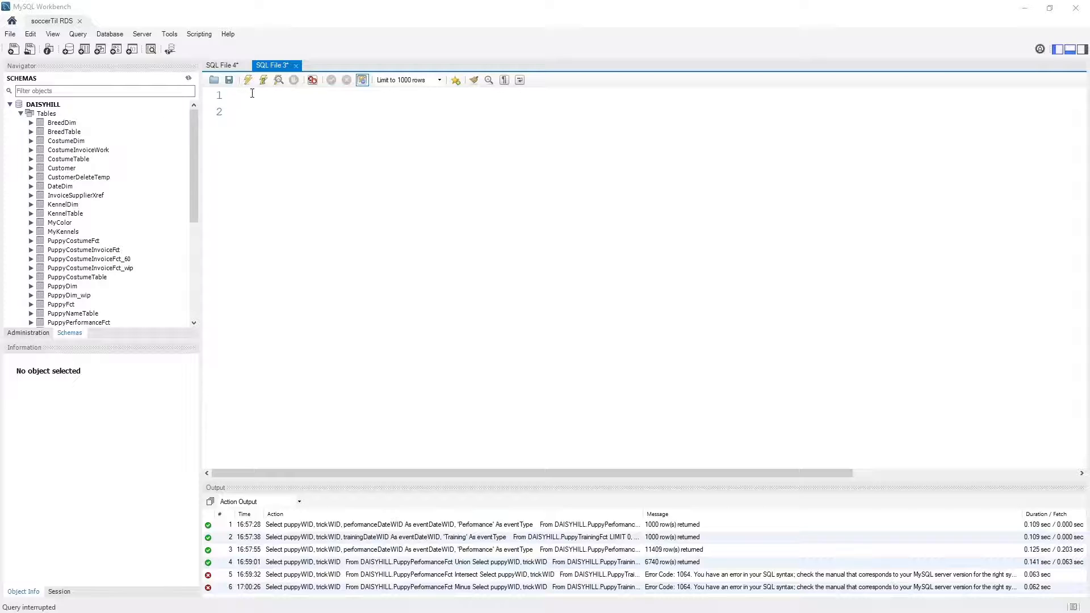
key(alt+Tab)
text(Select pf.puppyWID, pf.trickWID From  (Select Distinct puppyWID, trickWID From DAISYHILL.PuppyPerformanceFct) pf  Join (Select Distinct puppyWID, trickWID From DAISYHILL.PuppyTrainingFct) pt    On pf.puppyWID = pt.puppyWID and pf.trickWID = pt.trickWID)
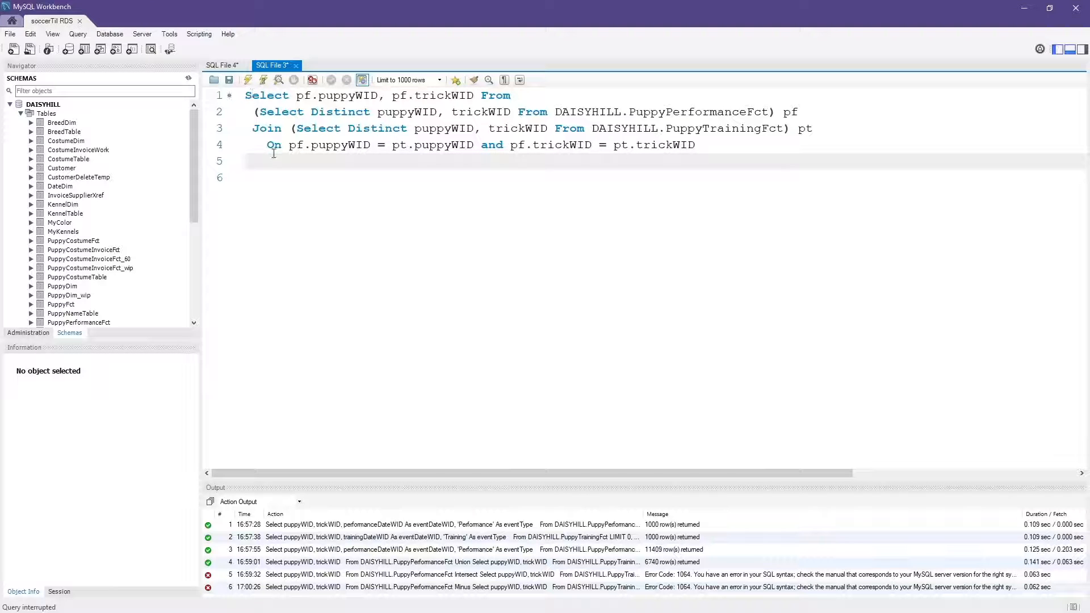
click(291, 128)
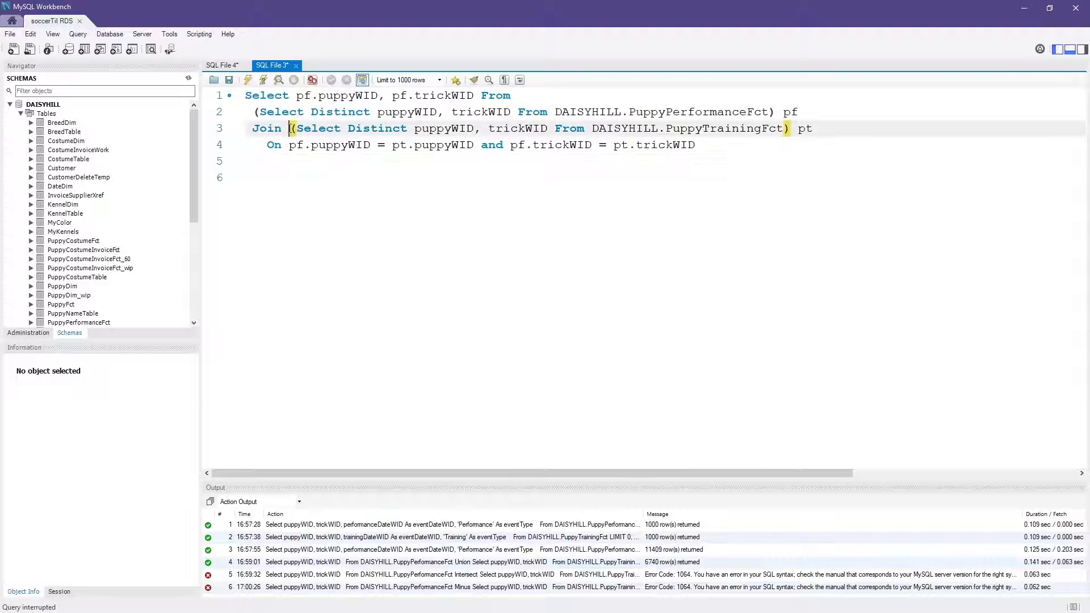
key(Return)
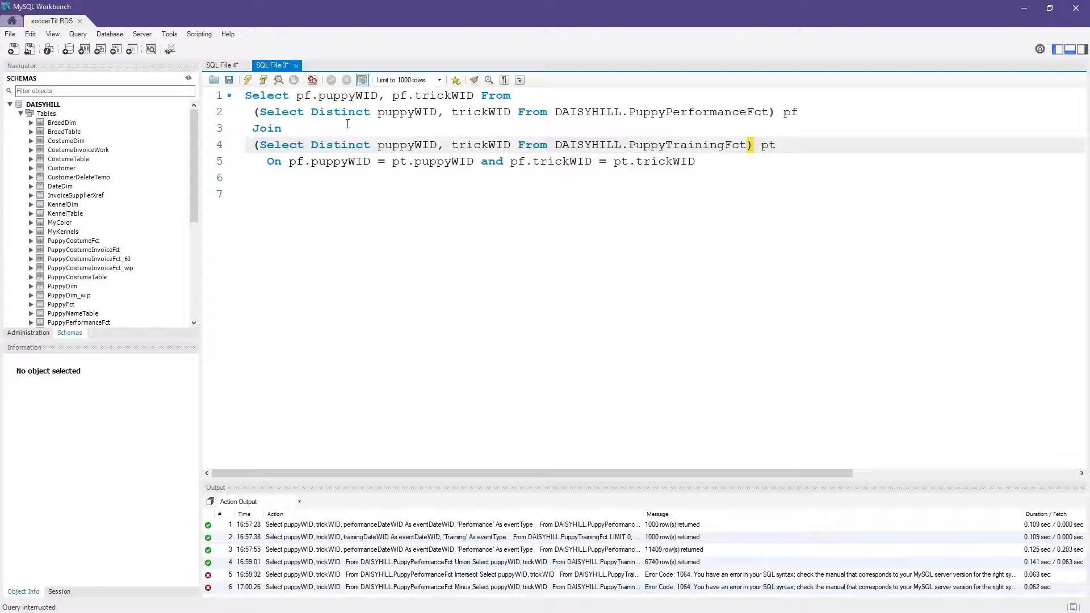
Step: Run the Join query that emulates an intersection of the performance and training subqueries
click(265, 128)
double_click(265, 129)
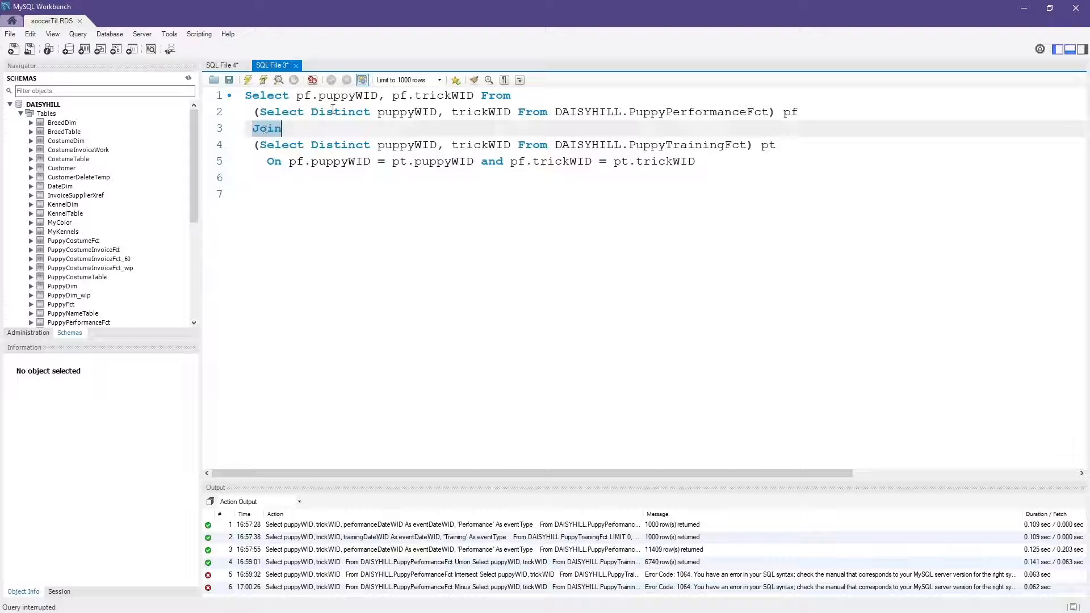
click(296, 115)
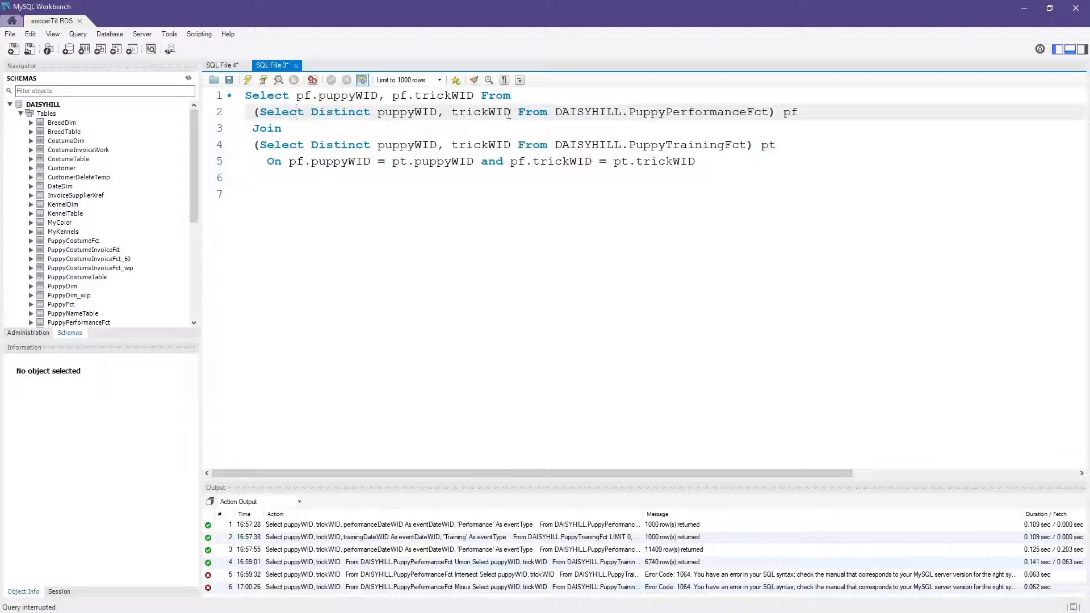
click(248, 80)
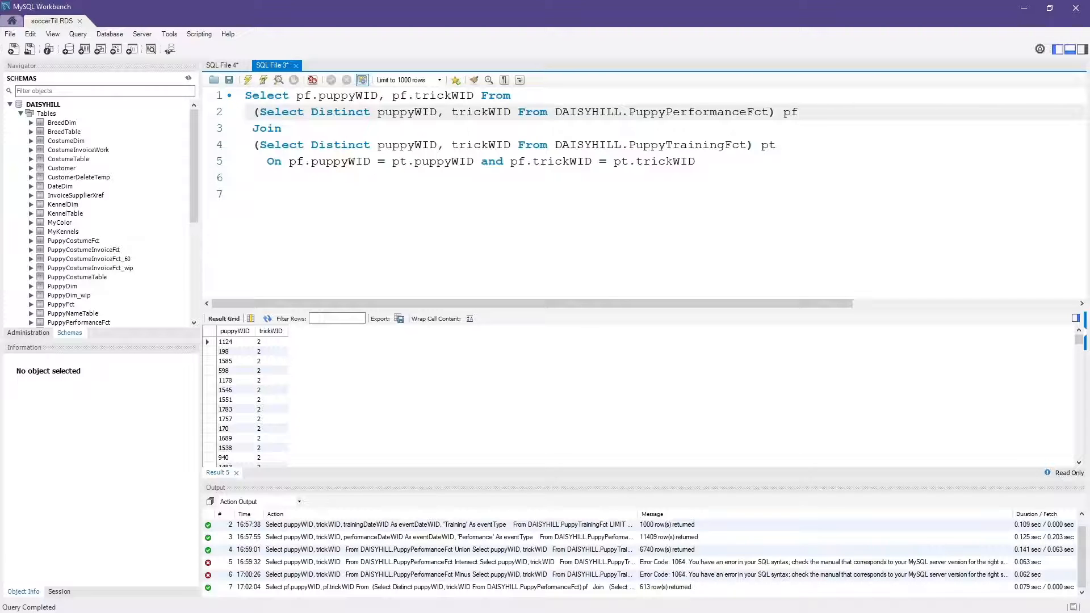
Step: Change the Join to a Left Join and add the filter Where pt.puppyWID Is Null at the end
click(259, 130)
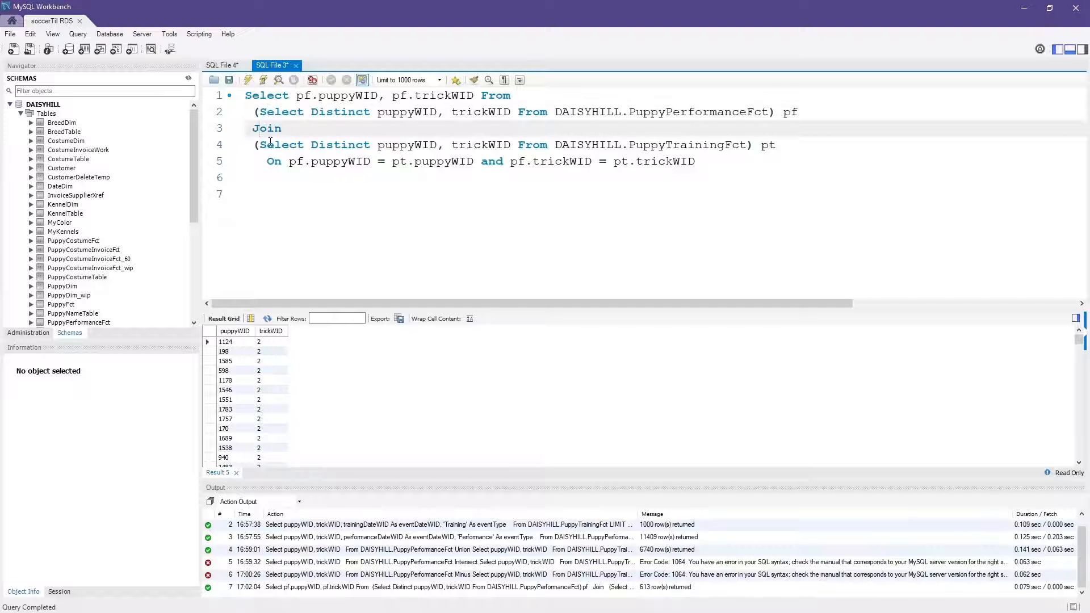
text(Left)
click(278, 175)
text(Where)
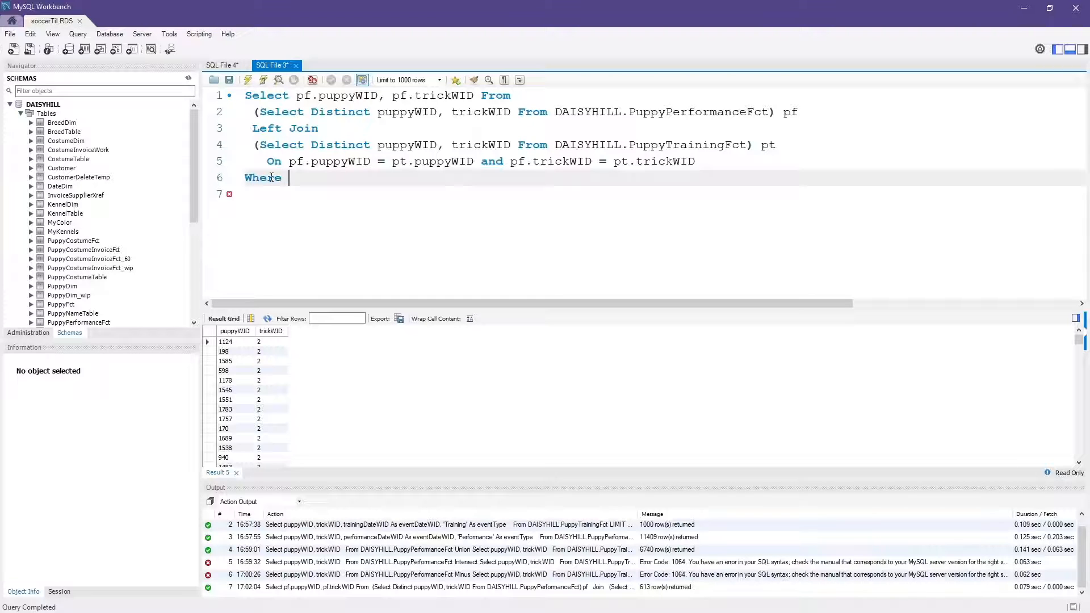
text( pt.puppyWID Is Null)
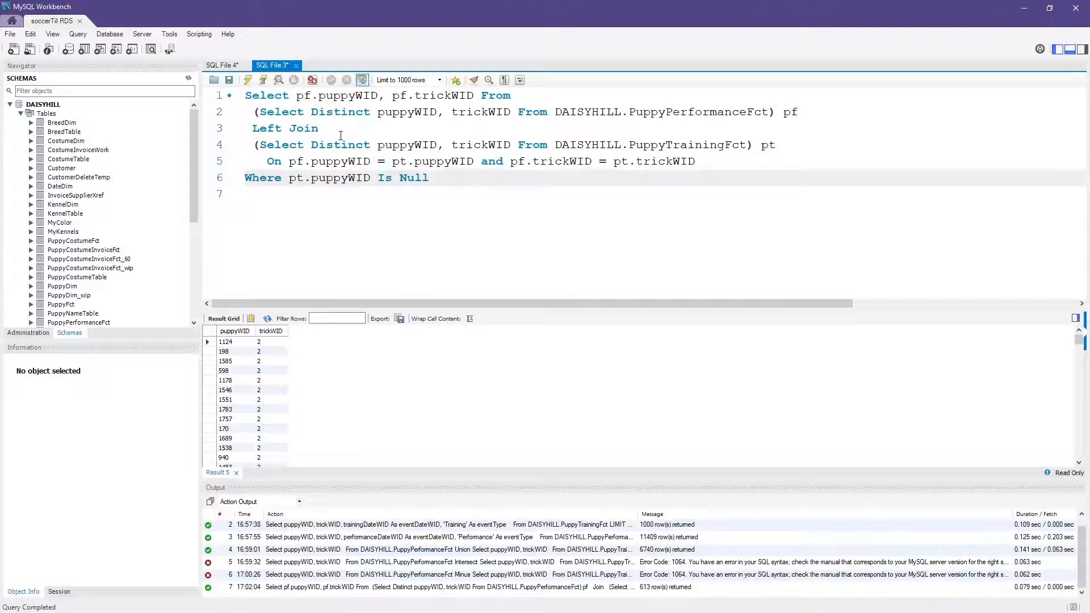
Step: Run the Left Join query that emulates Minus between the performance and training subqueries
click(253, 80)
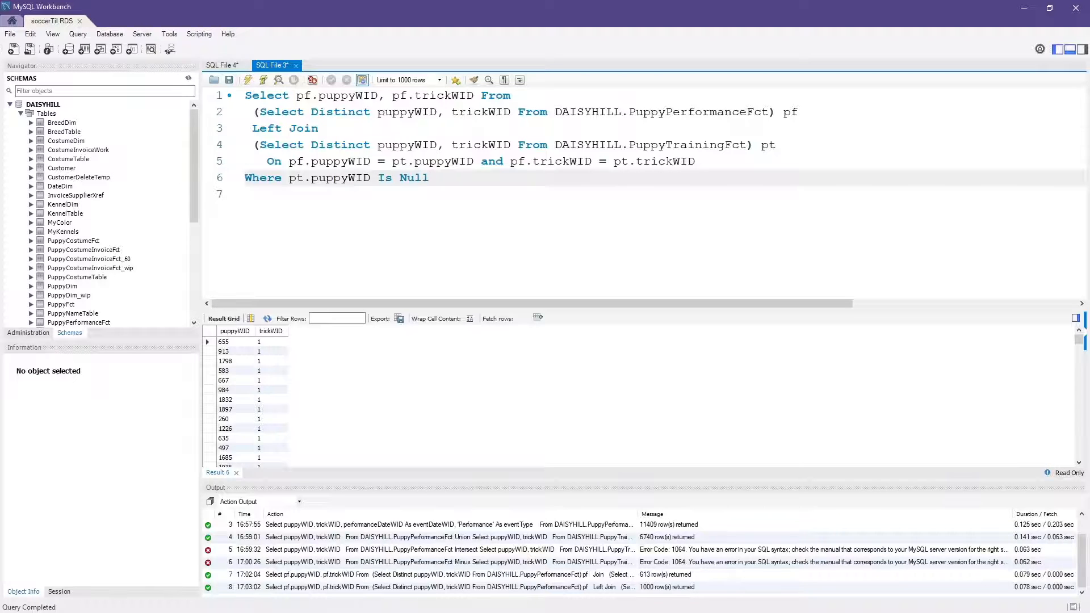
Step: Switch to Alteryx Designer and review the SQL query behind the Union All input, leaving it unedited
key(alt+Tab)
drag(82, 64, 395, 9)
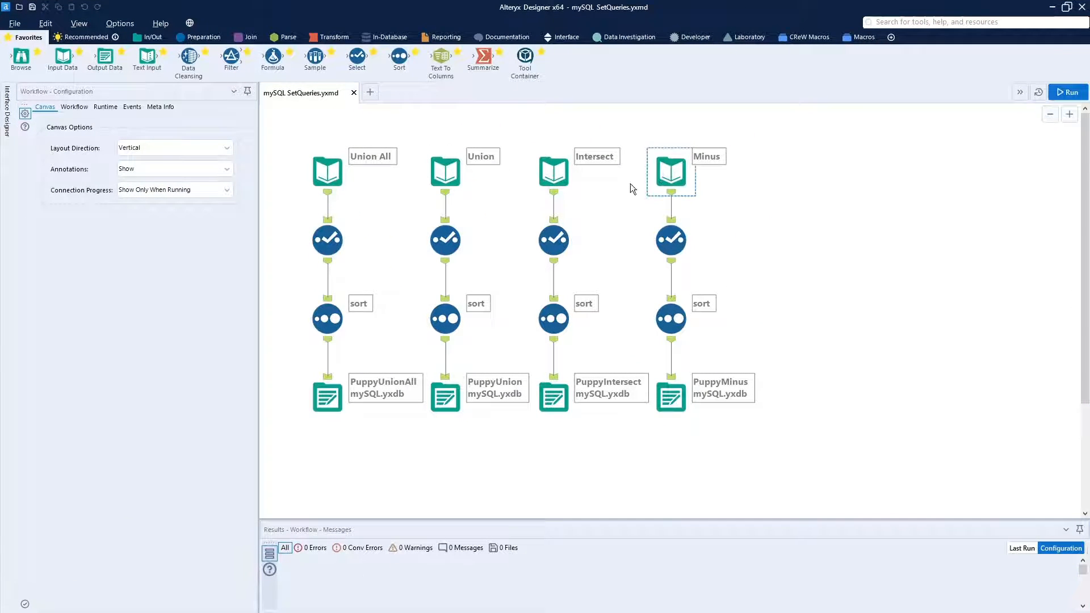
click(331, 170)
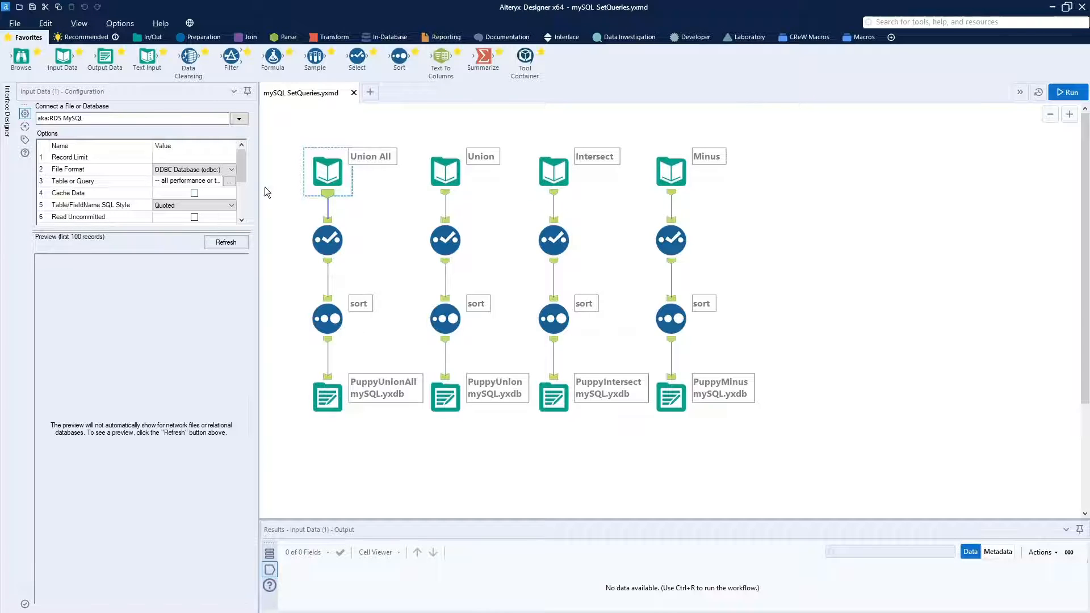
click(230, 181)
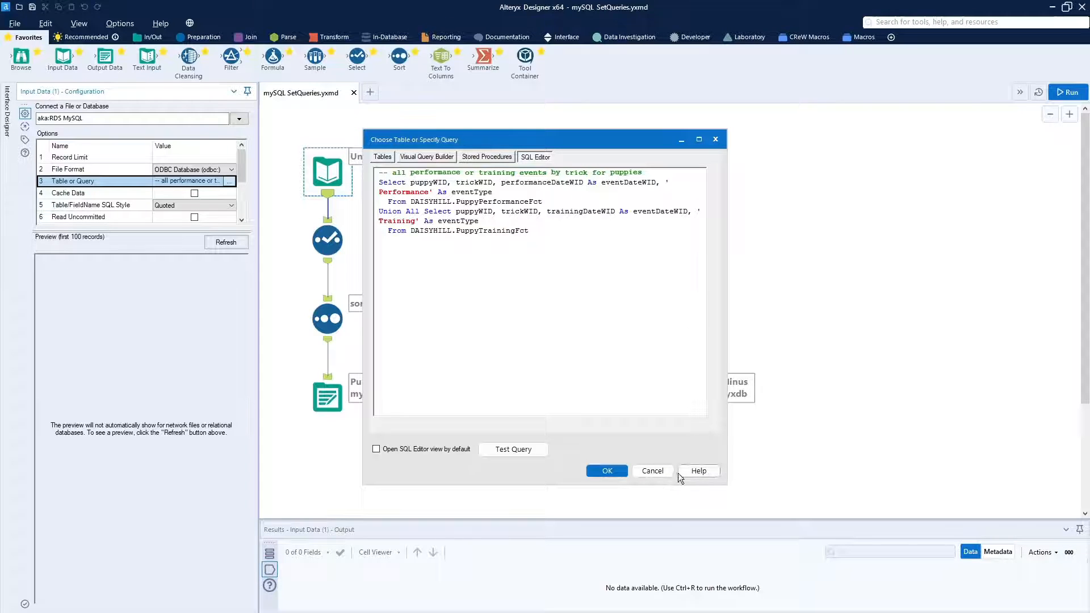
click(653, 471)
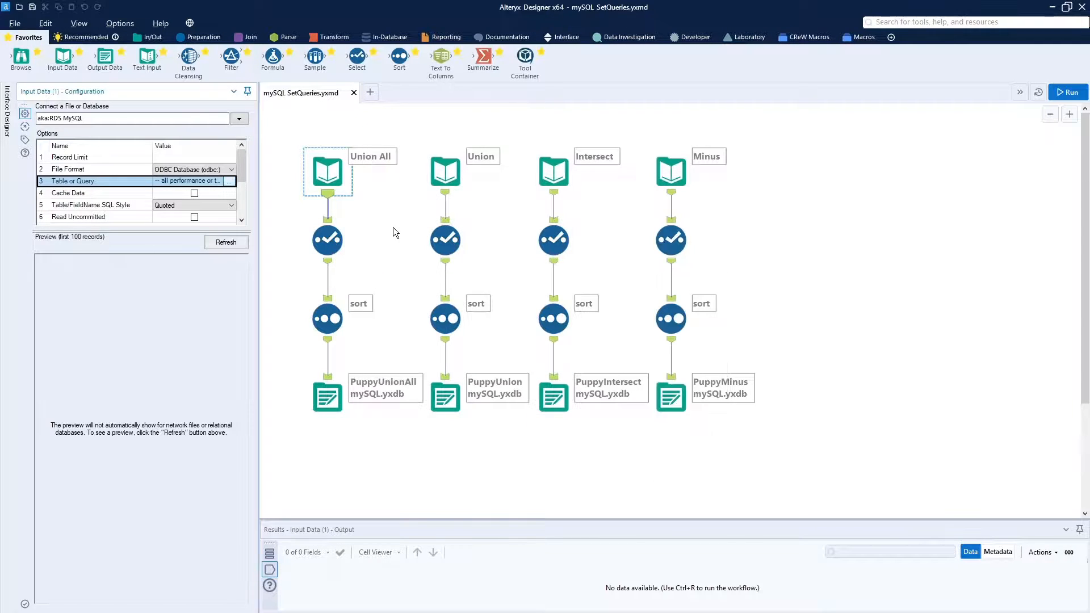
Step: Run the mySQL SetQueries workflow with its Union All, Union, Intersect and Minus branches
click(285, 142)
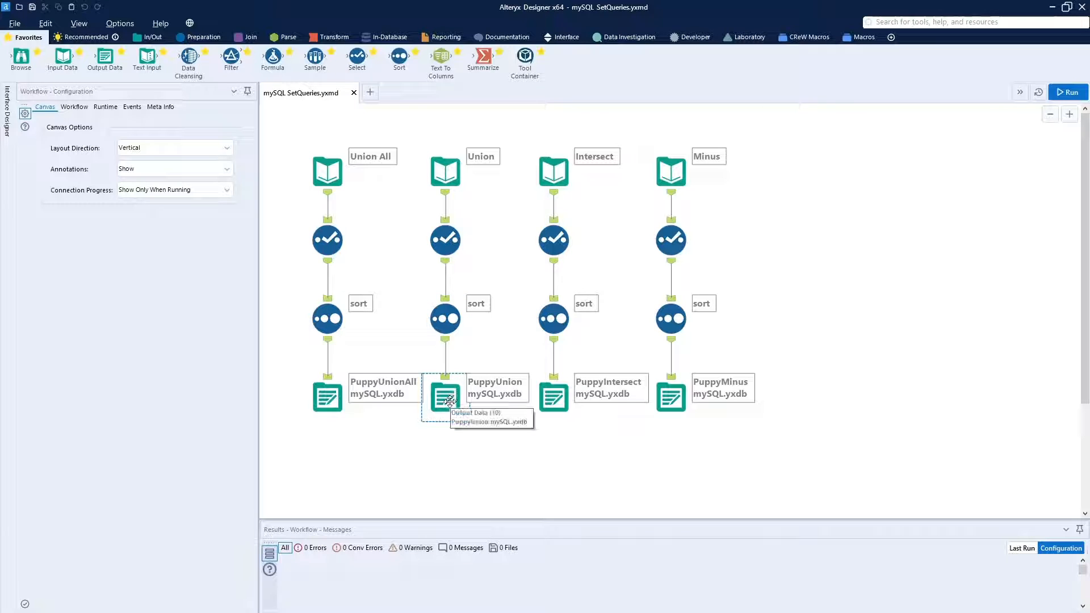
click(1069, 95)
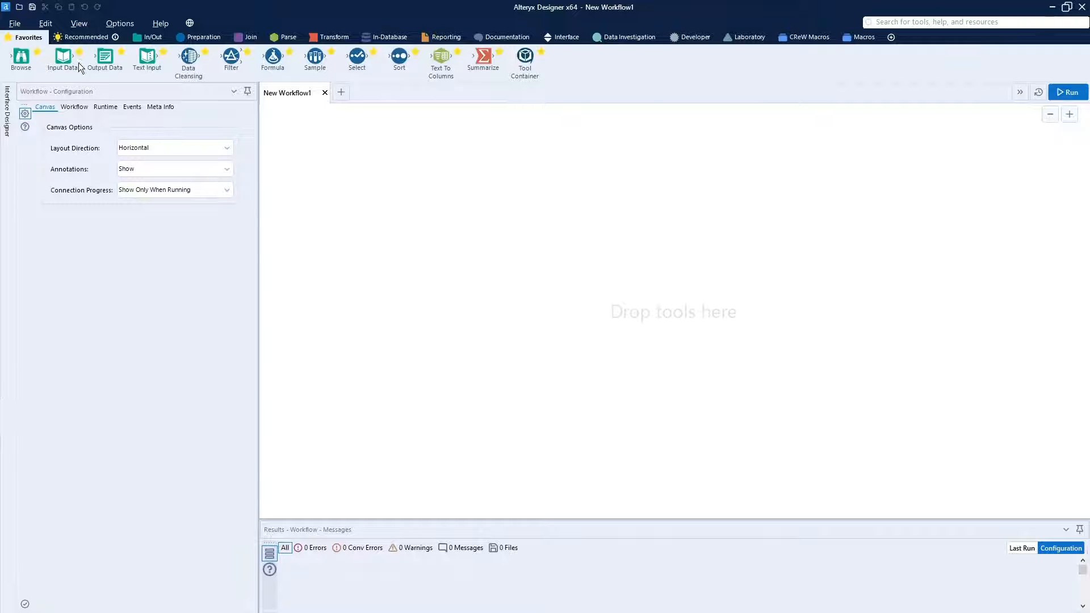
Step: Add an Input Data tool to the new workflow, connect it to aka:RDS MySQL, and make the SQL Editor the default query view
drag(64, 59, 291, 163)
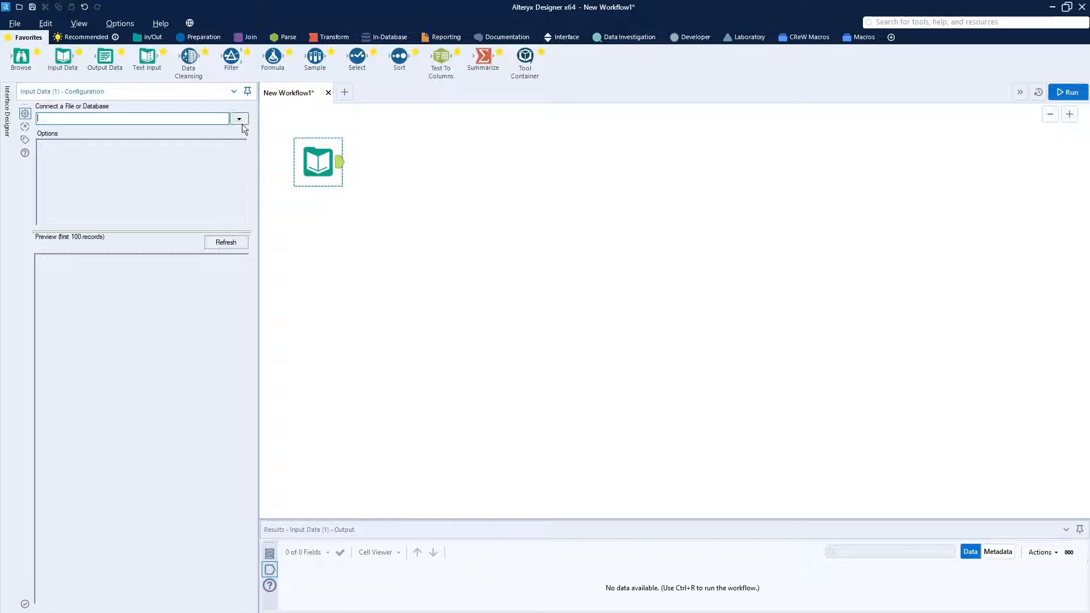
click(239, 119)
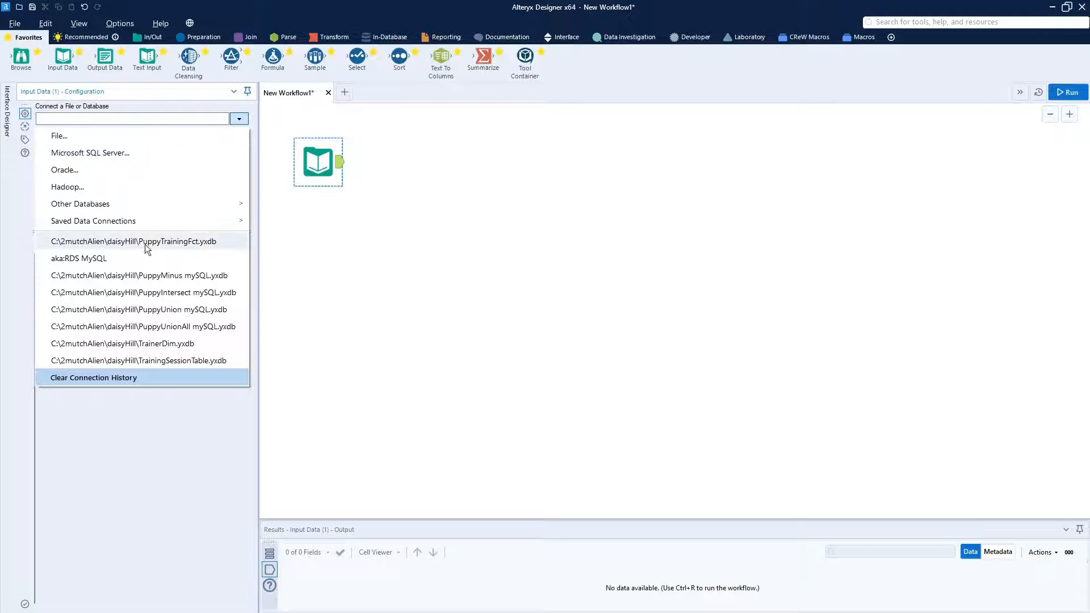
click(142, 263)
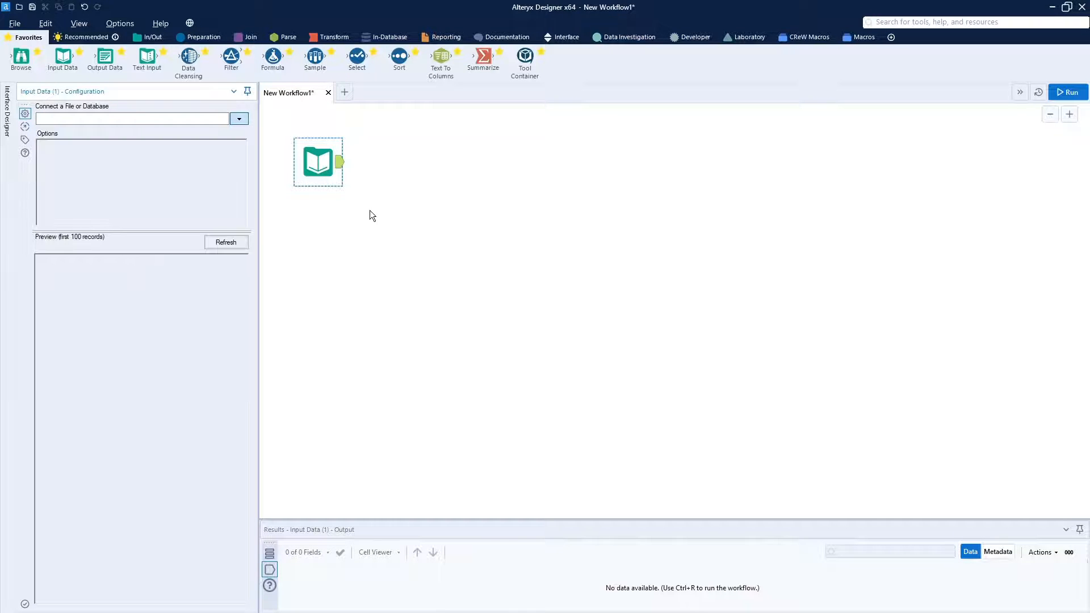
click(529, 156)
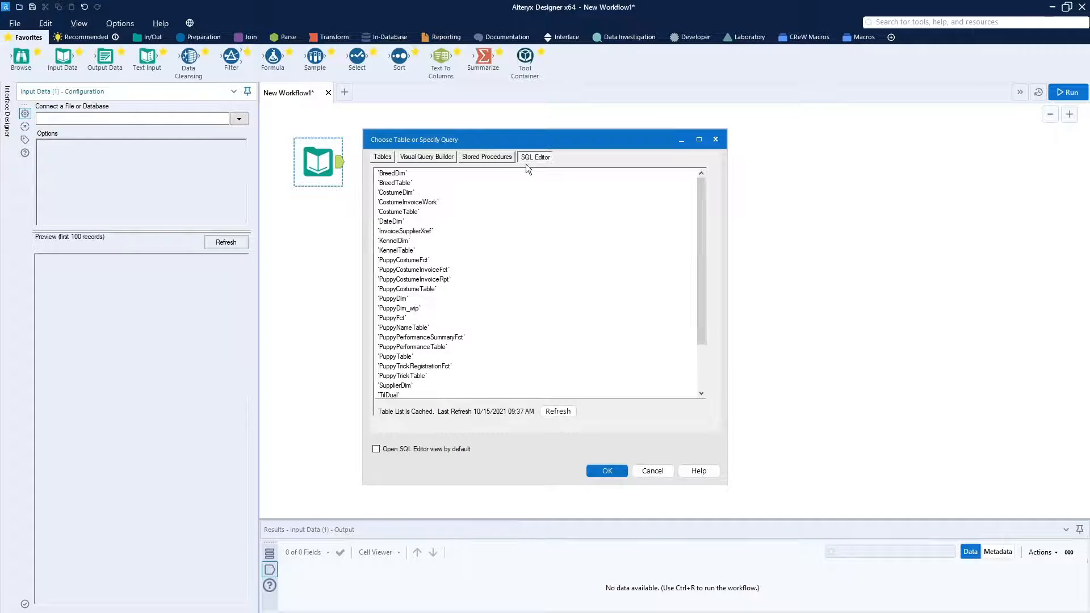
click(407, 451)
Step: Enter DAISYHILL.PuppyPerformanceFct as the first input's query, test it and accept it
click(423, 219)
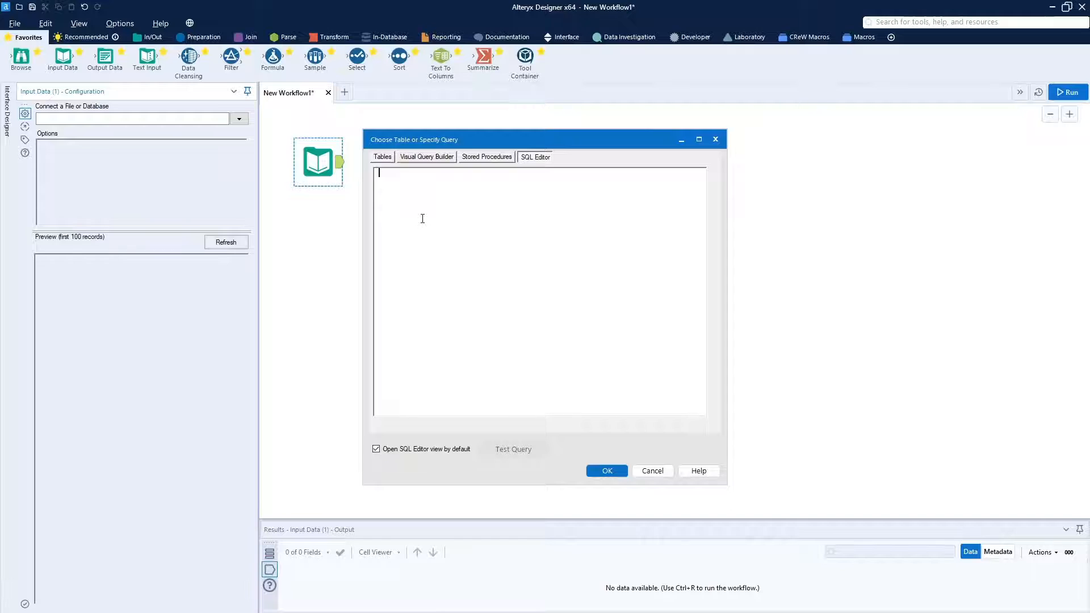
text(DAISYHILL.)
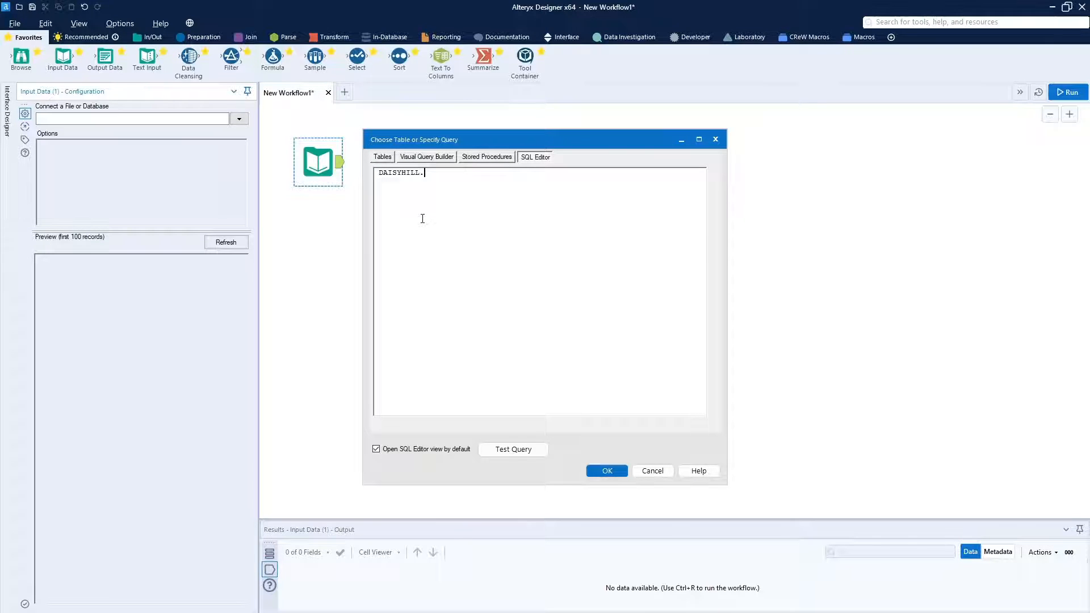
text(PuppyPerformance)
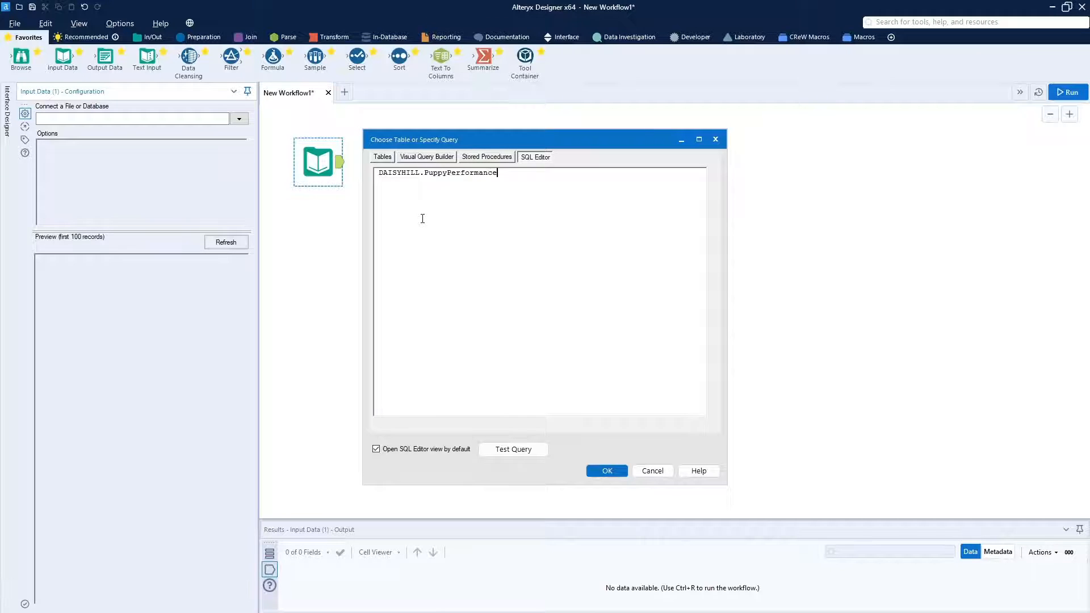
text(Fot)
click(526, 455)
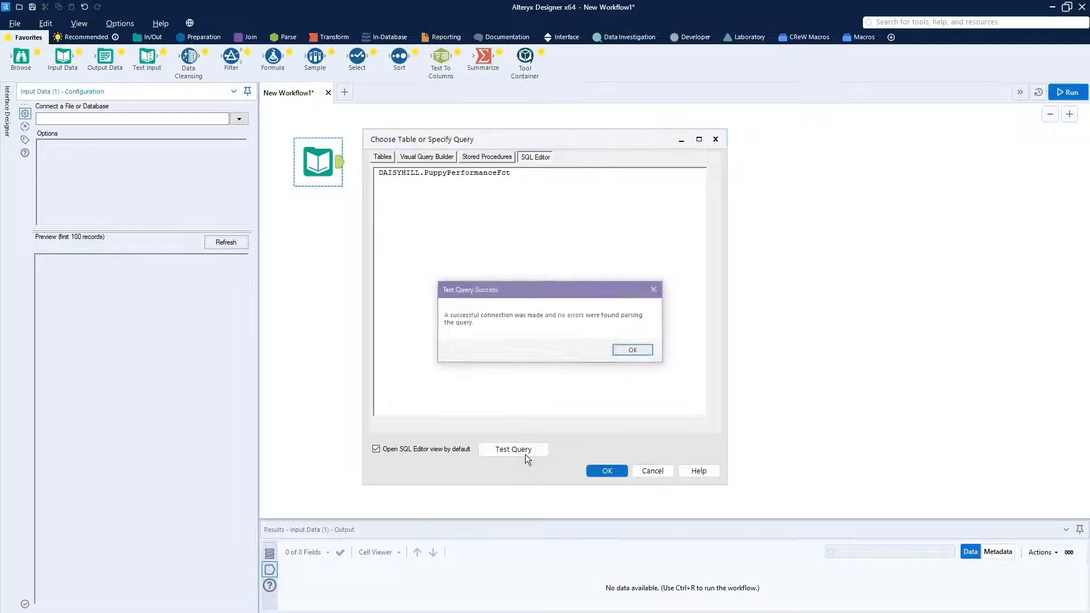
click(629, 351)
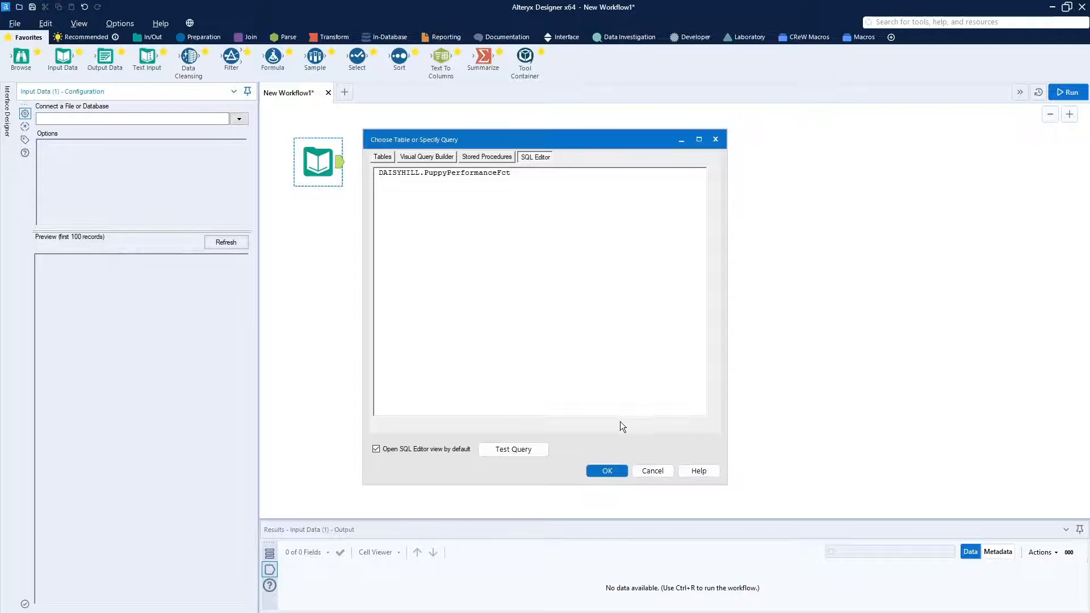
click(604, 472)
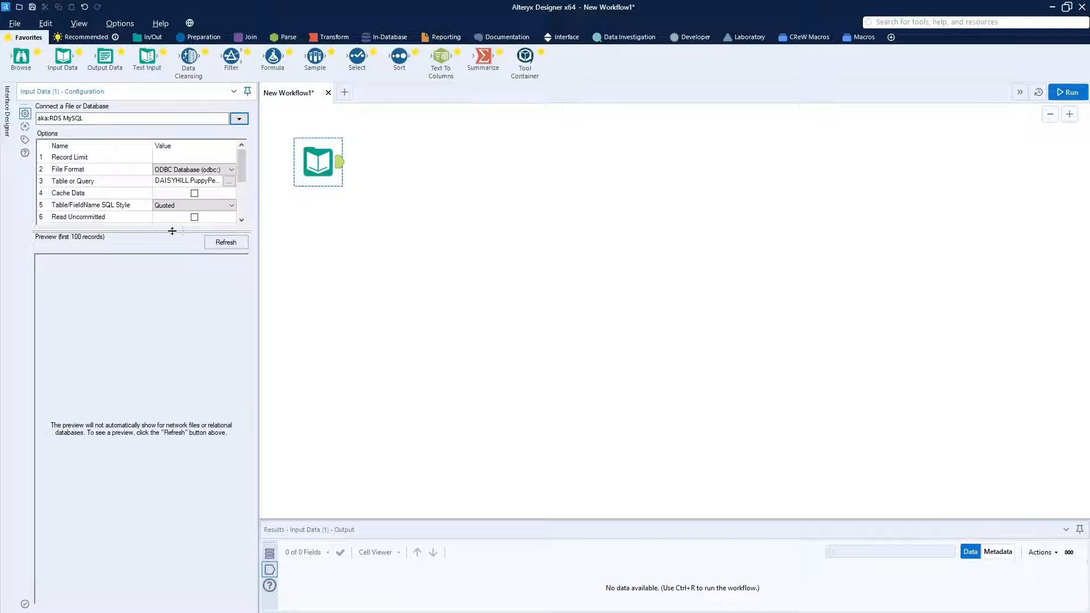
Step: Enable Cache Data and set Table/FieldName SQL Style to None for the PuppyPerformanceFct input
drag(172, 232, 171, 277)
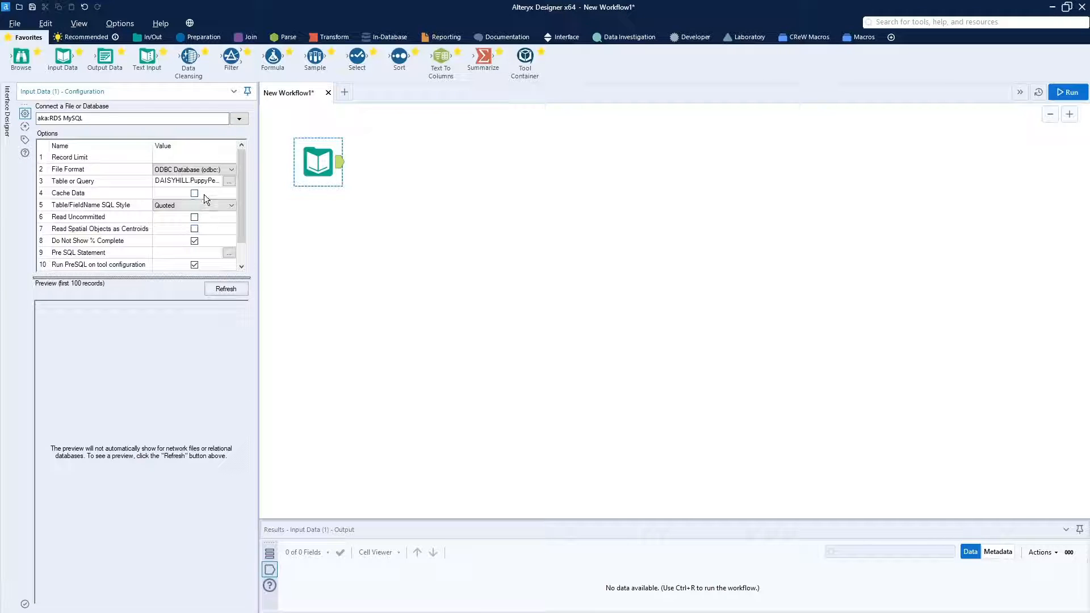
click(195, 193)
click(181, 205)
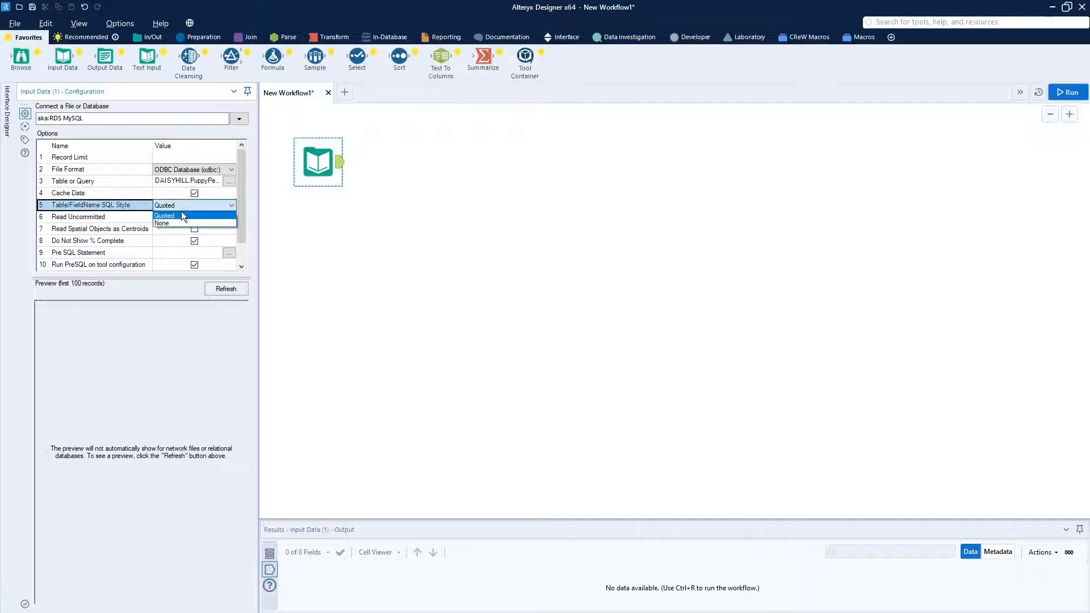
click(181, 222)
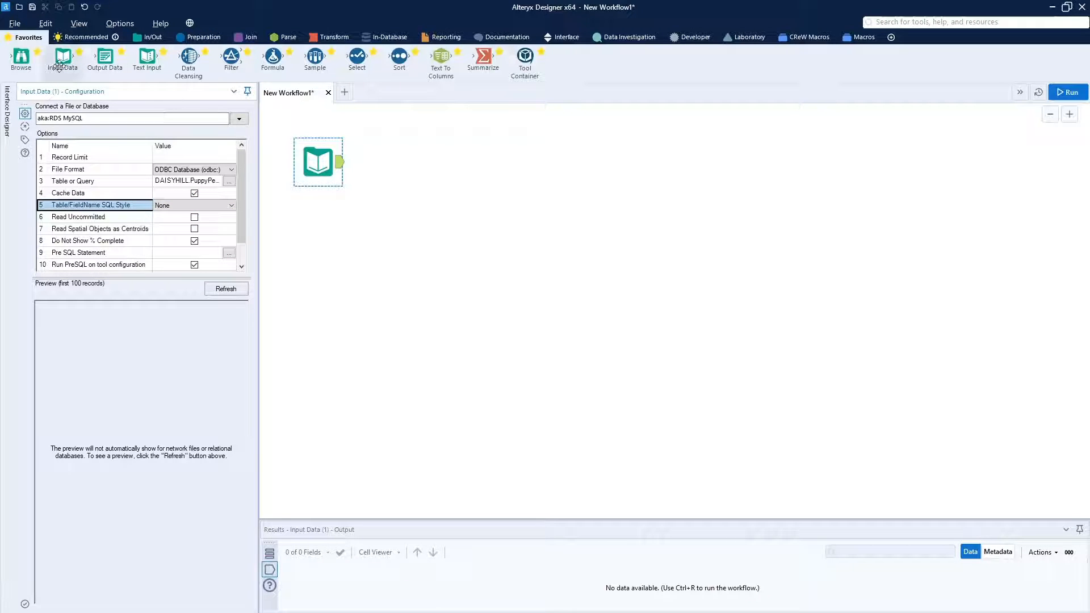
Step: Add a second Input Data tool below the first one's annotation and connect it to aka:RDS MySQL
drag(60, 55, 318, 254)
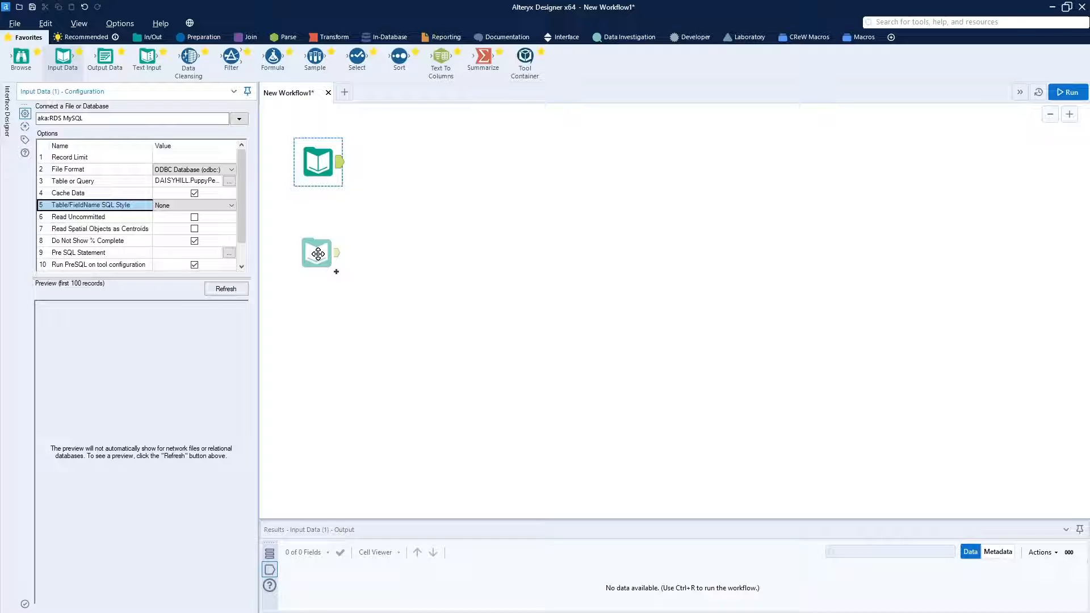
drag(318, 254, 316, 251)
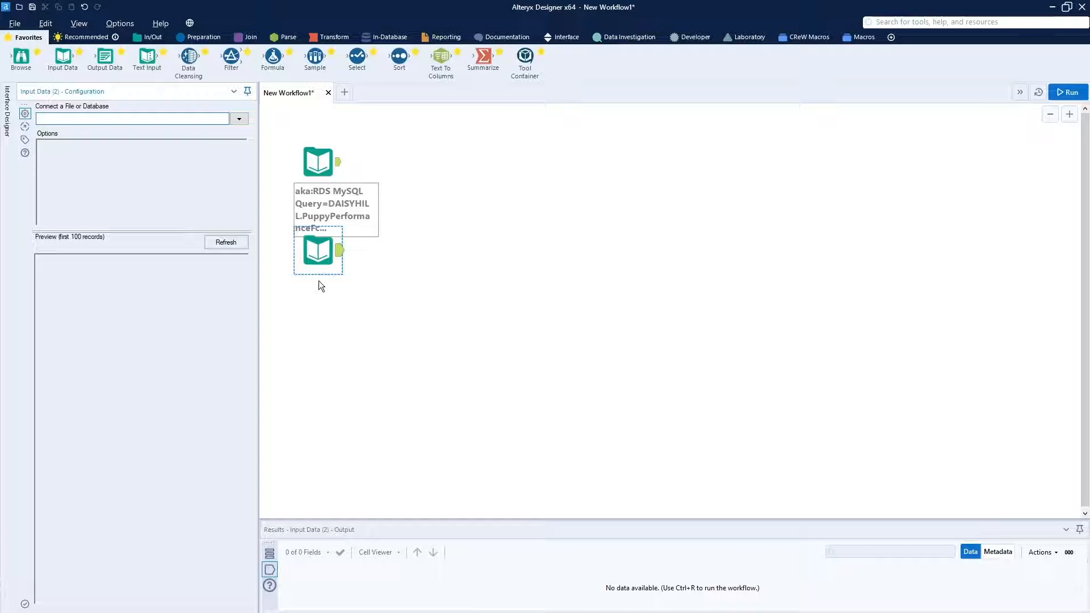
drag(316, 253, 319, 273)
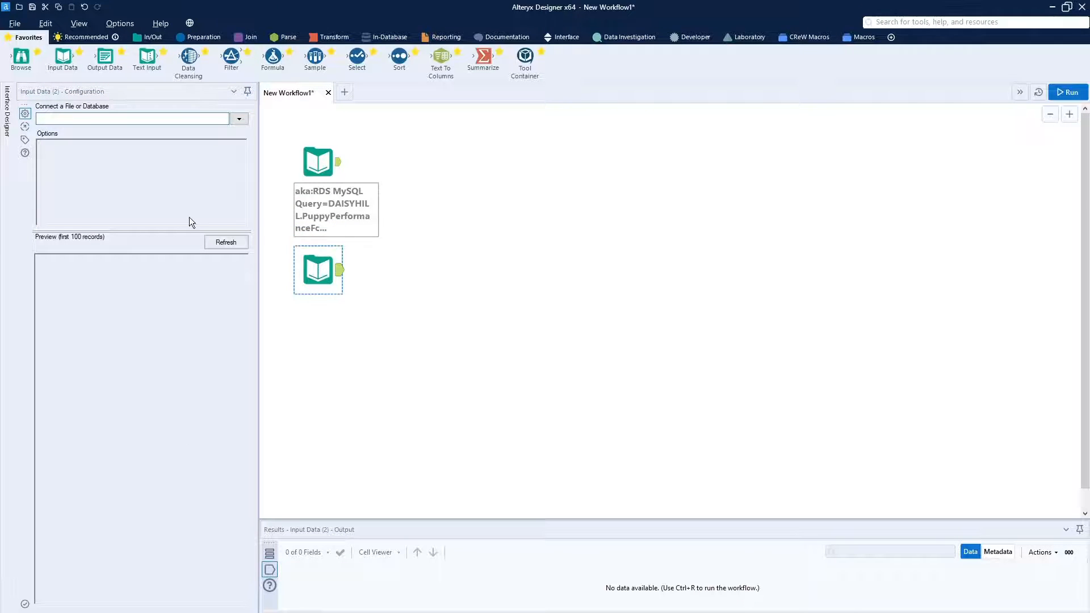
click(240, 120)
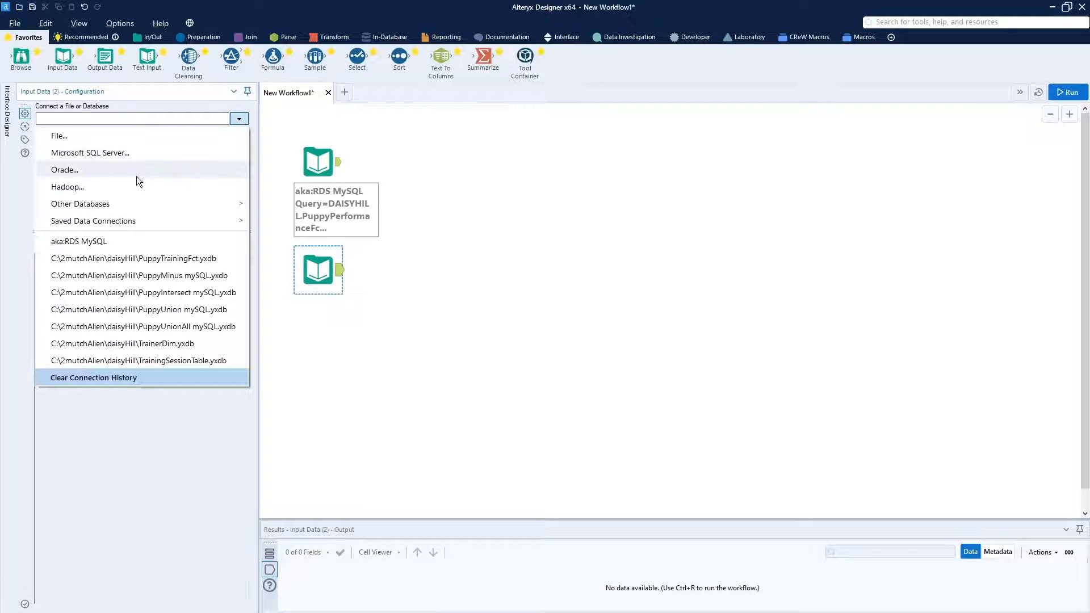
click(96, 238)
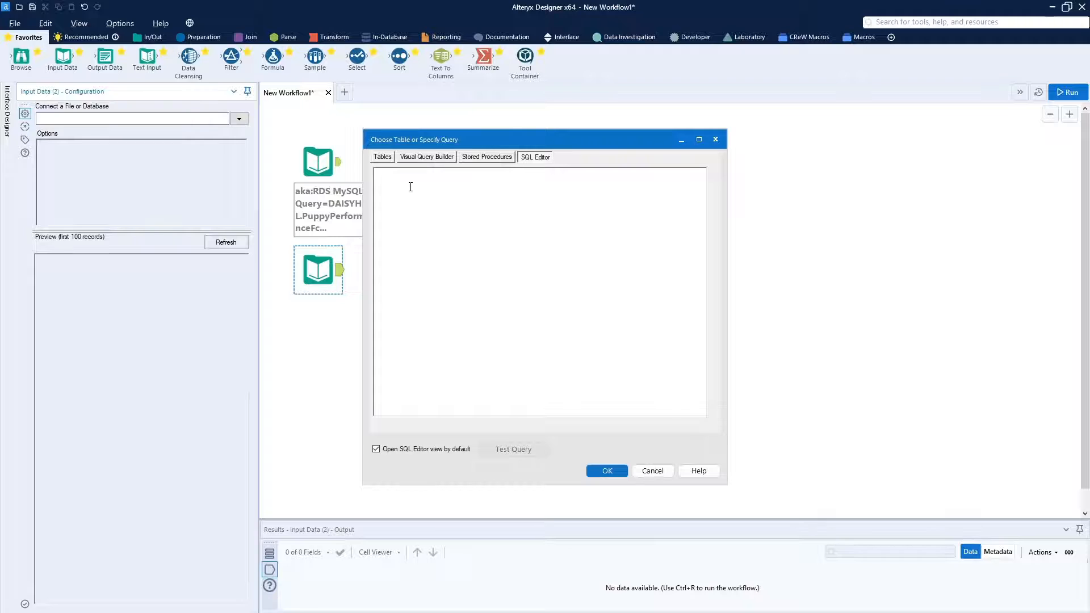
Step: Enter DAISYHILL.PuppyTrainingFct as the second input's query, test it and accept it
text(DAISYHI)
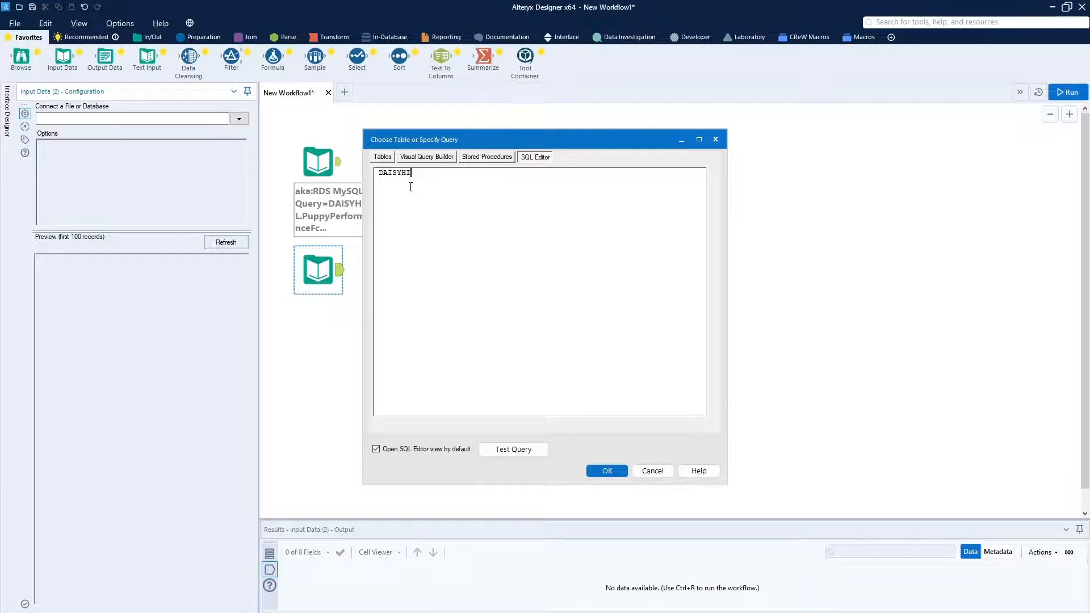
text(LL.PuppyTrainingFct)
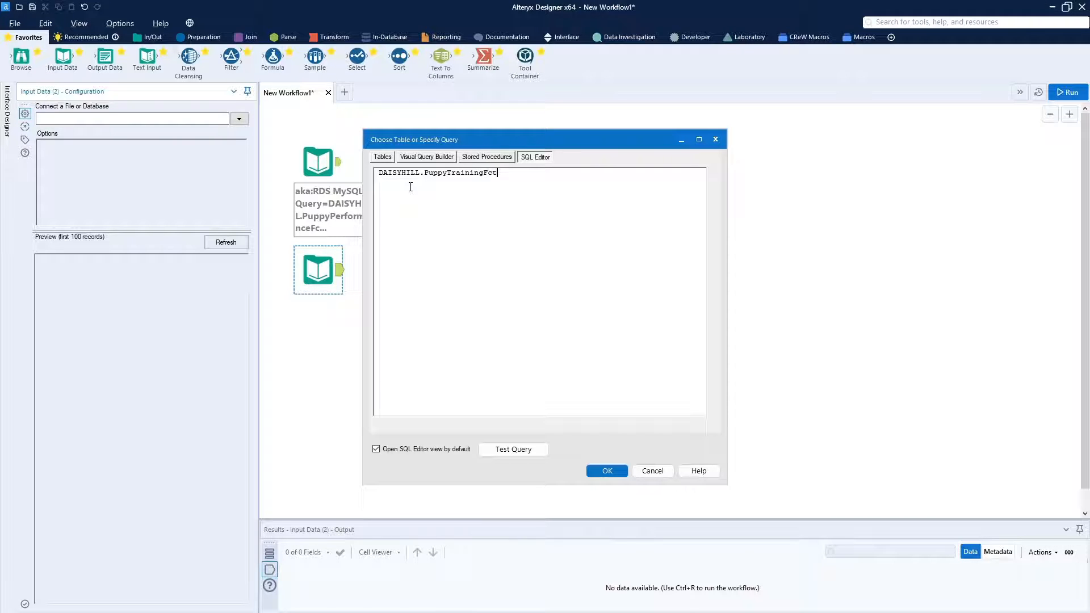
click(516, 450)
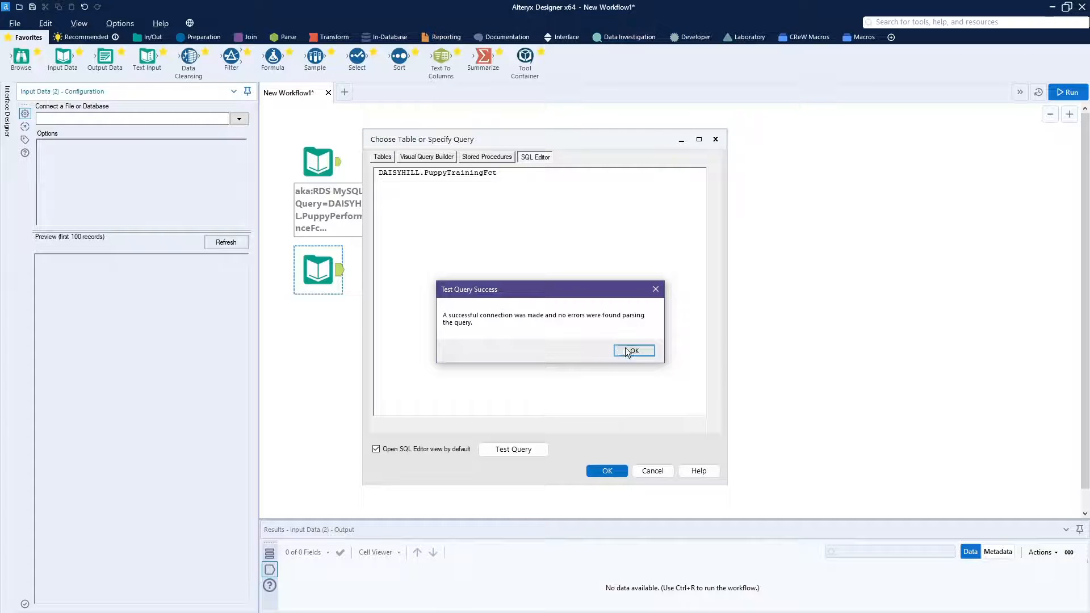
click(633, 351)
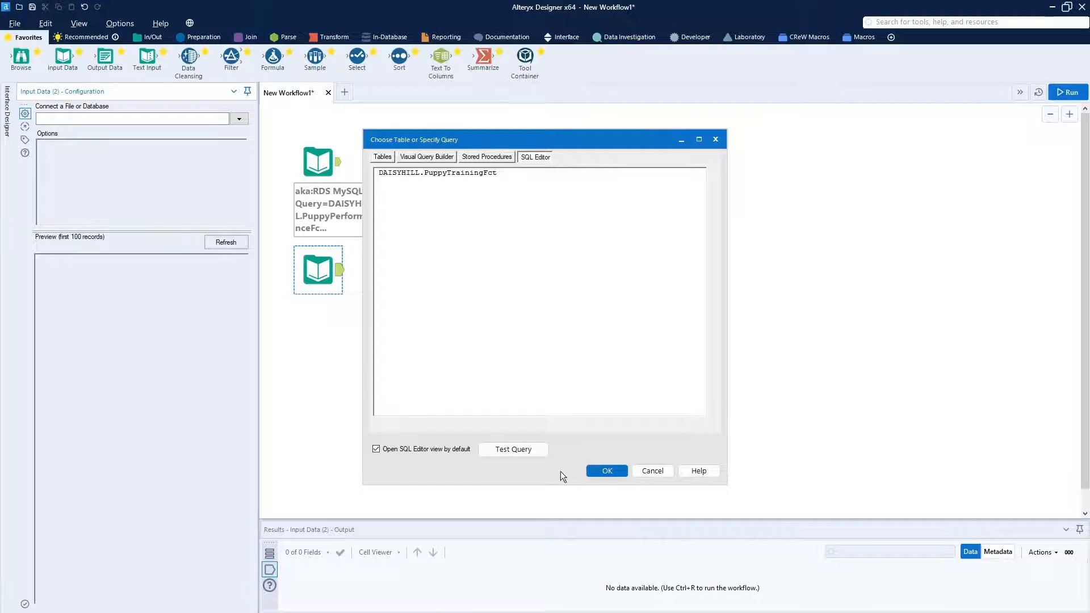
click(613, 474)
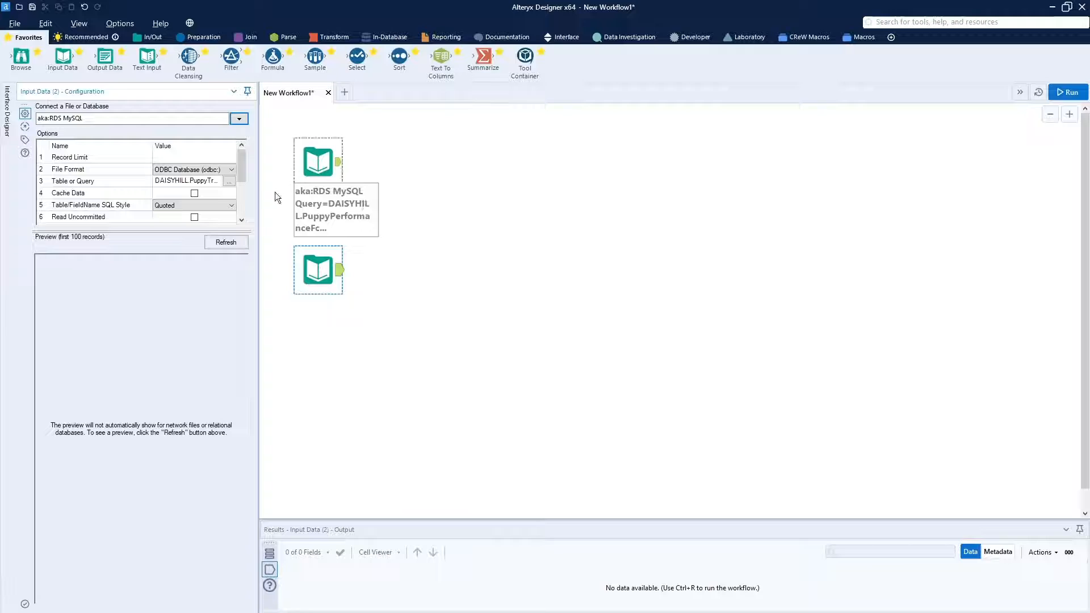
Step: Enable Cache Data and set Table/FieldName SQL Style to None for the PuppyTrainingFct input
click(194, 193)
click(196, 206)
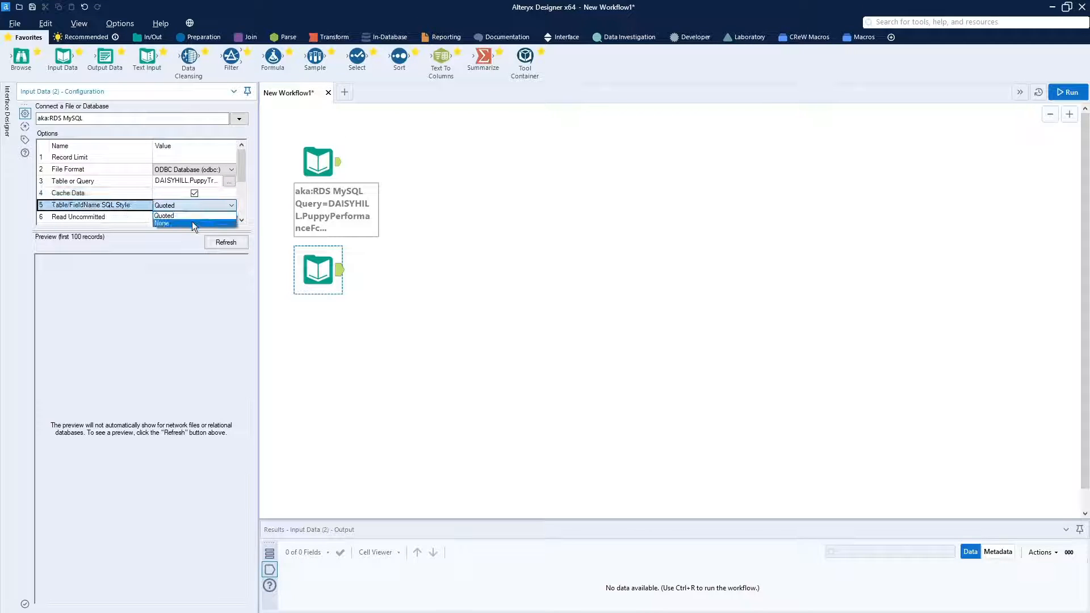
click(191, 223)
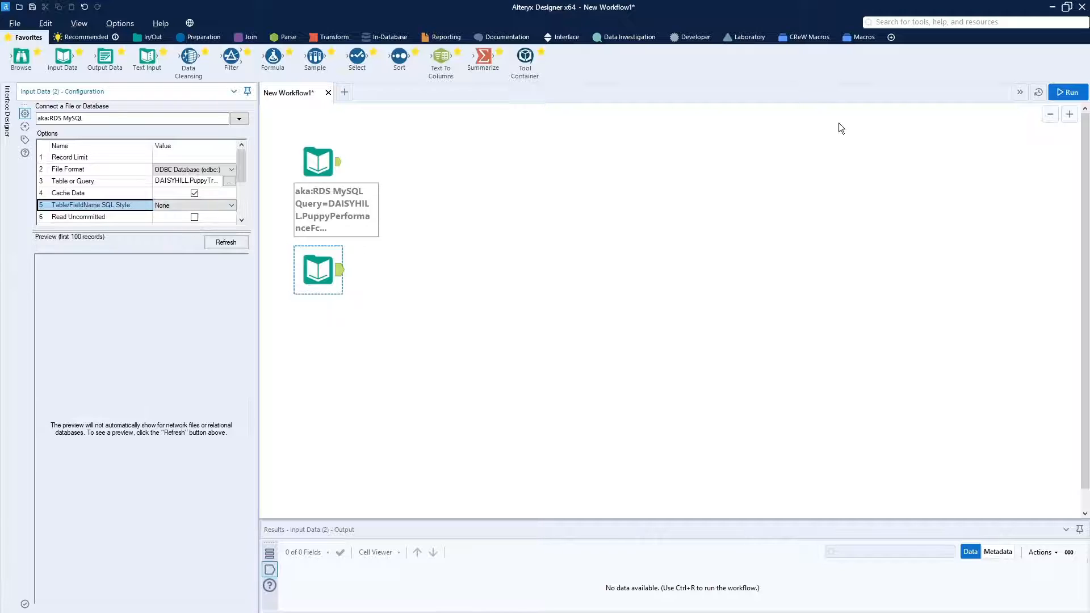
Step: Run the workflow with both table inputs and enlarge the results area to show more training records
click(1067, 92)
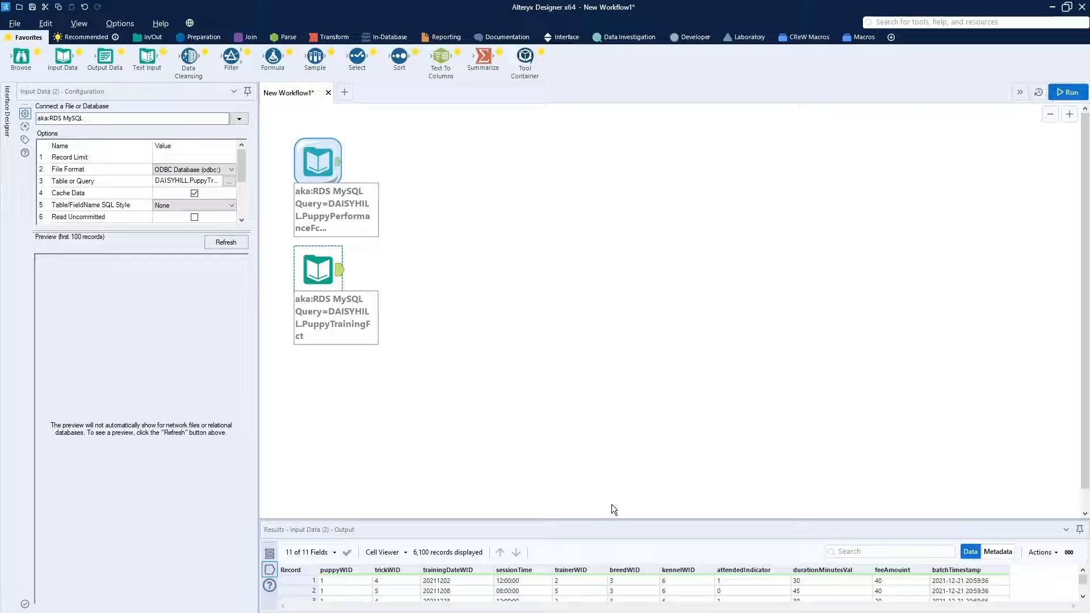
mouse_move(609, 518)
mouse_down()
mouse_move(610, 440)
mouse_move(614, 534)
mouse_up()
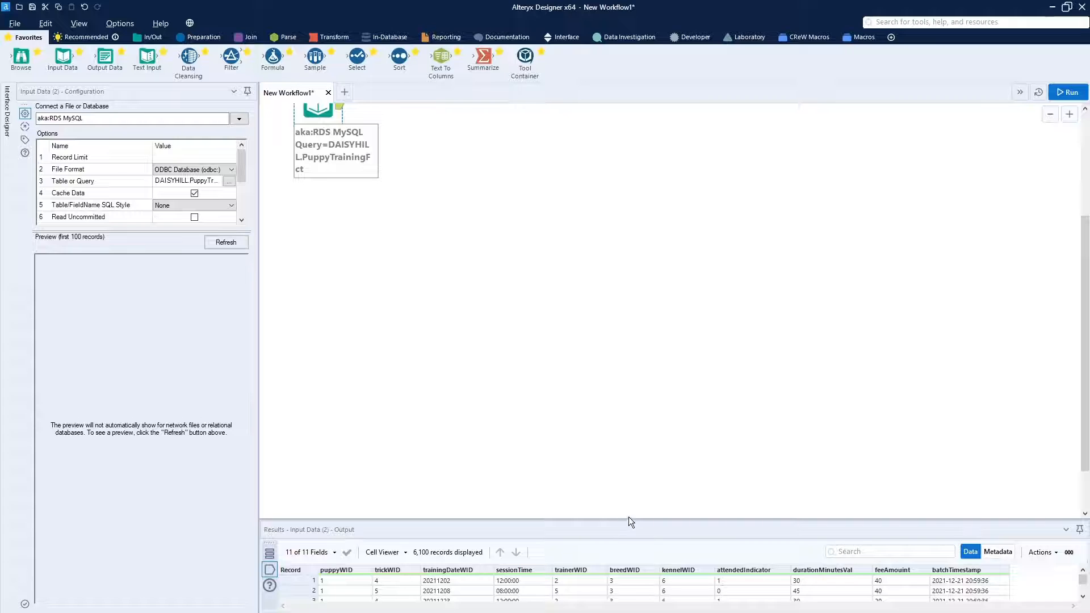
drag(632, 445, 633, 438)
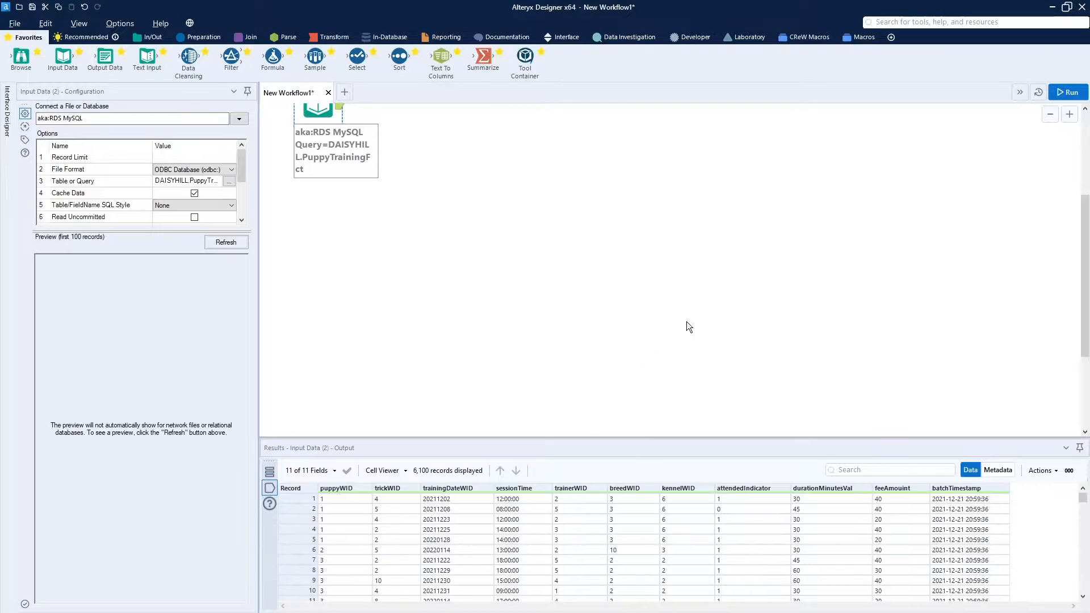
Step: Review the output records of the PuppyPerformanceFct input and then those of the PuppyTrainingFct input
scroll(771, 260, up, 3)
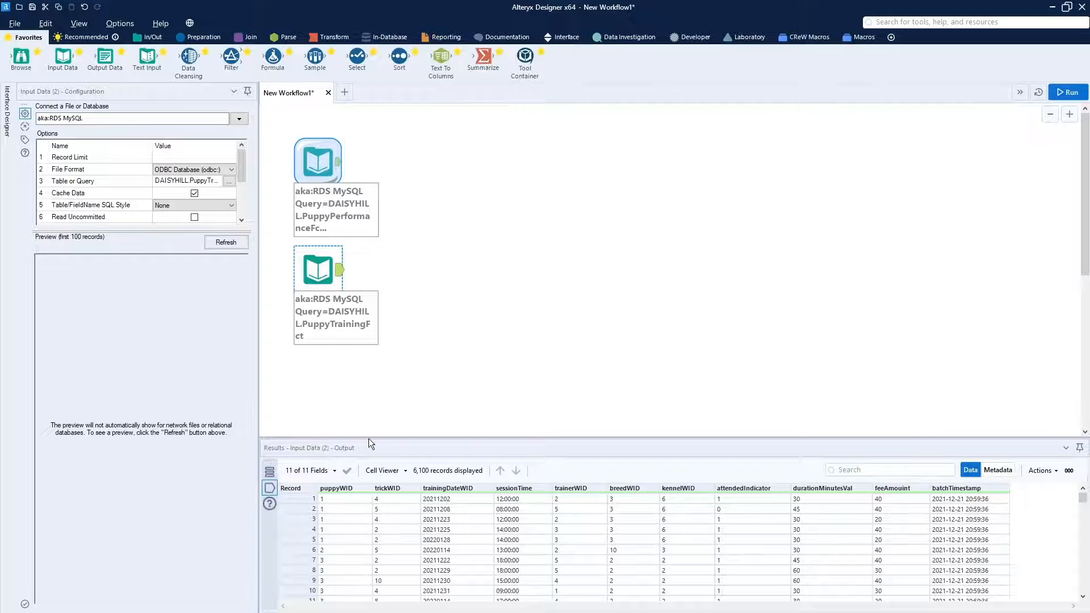
ctrl+click(317, 162)
click(317, 162)
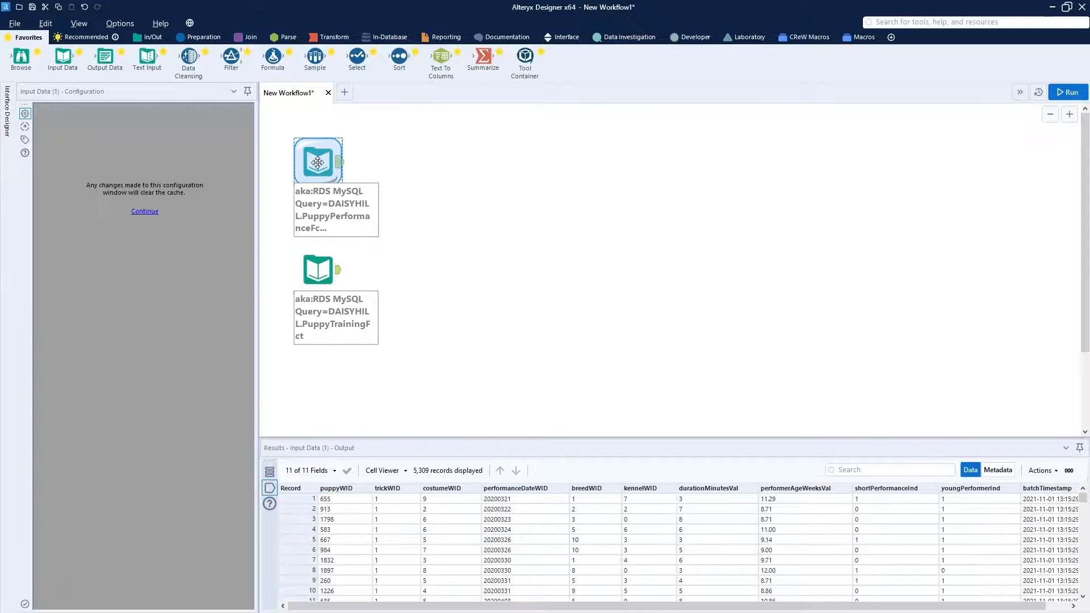
ctrl+click(311, 278)
click(311, 278)
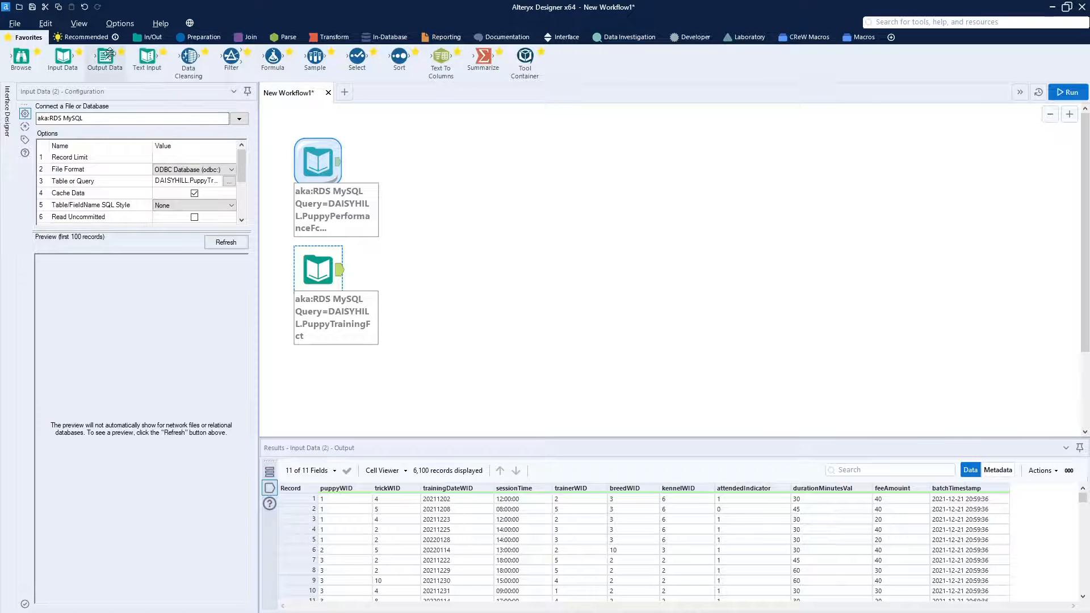
Step: Add a Select tool after the PuppyPerformanceFct input and deselect every named field except puppyWID, trickWID and performanceDateWID
drag(356, 57, 389, 162)
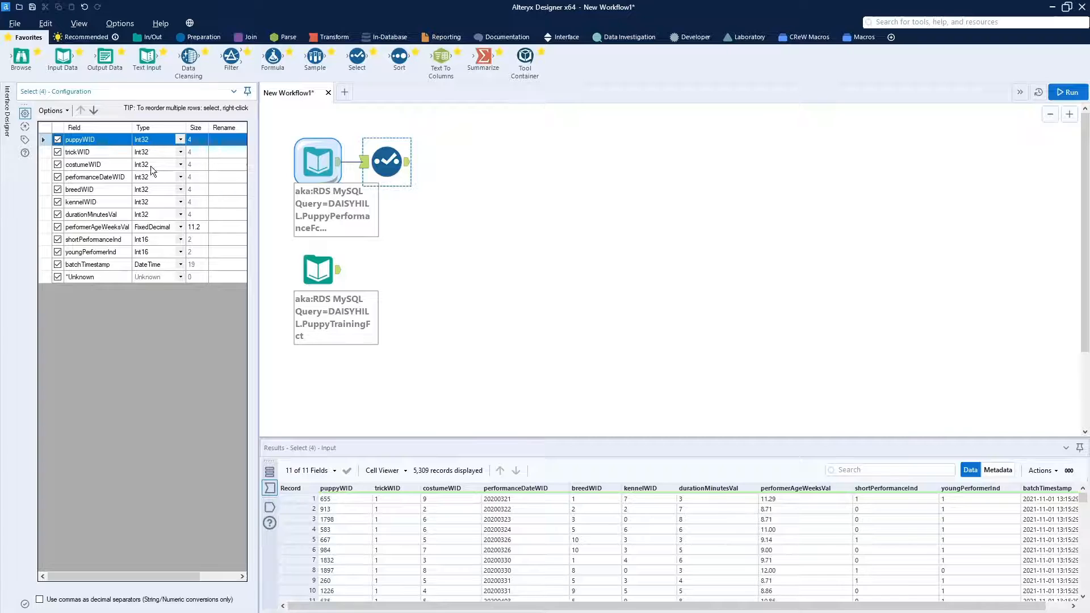
click(58, 164)
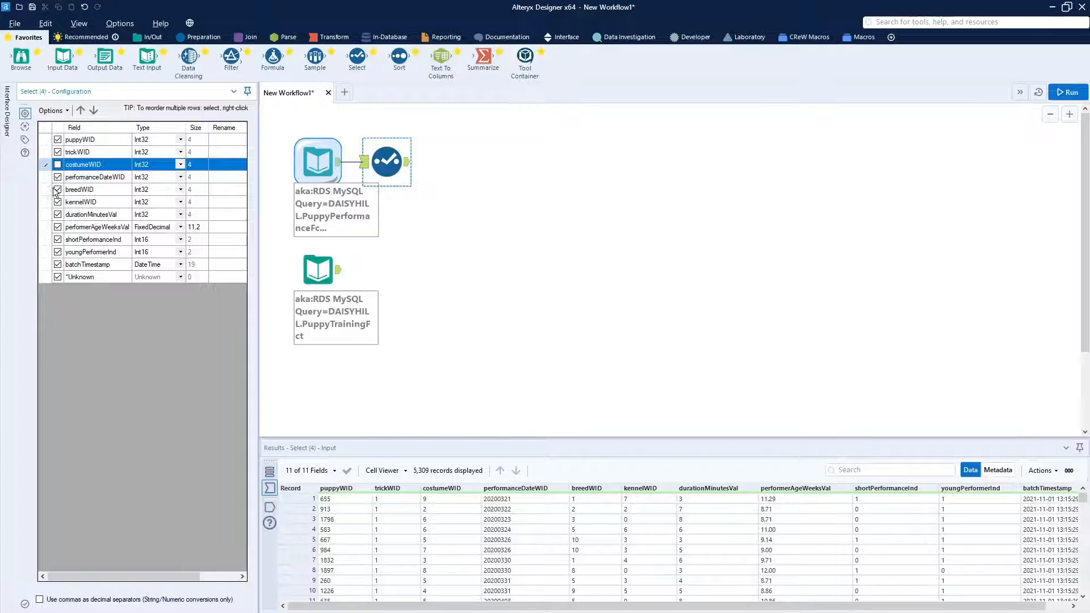
click(58, 189)
click(57, 202)
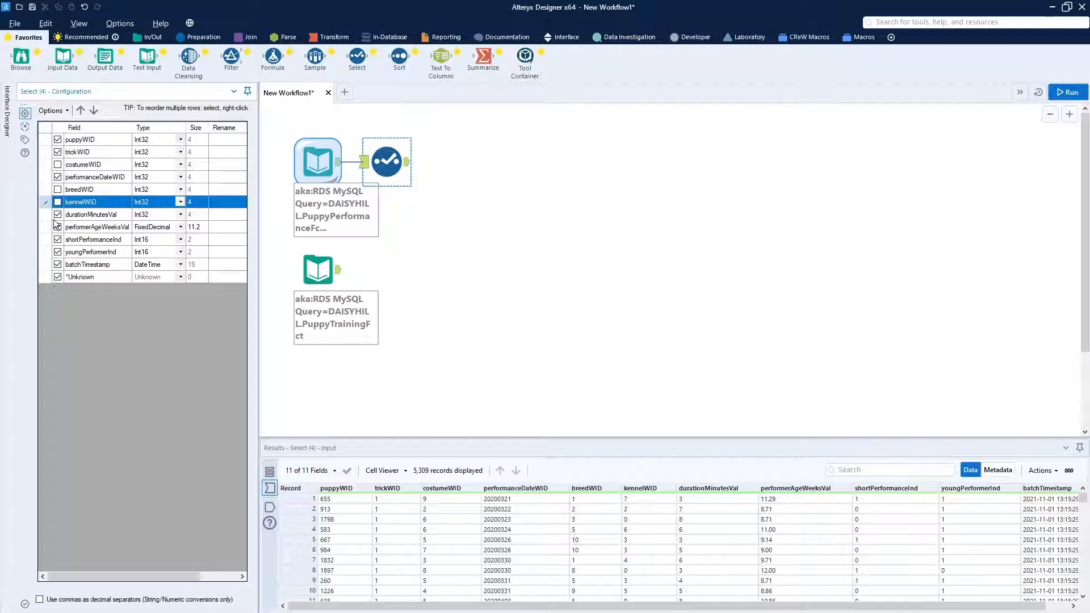
click(54, 219)
click(56, 230)
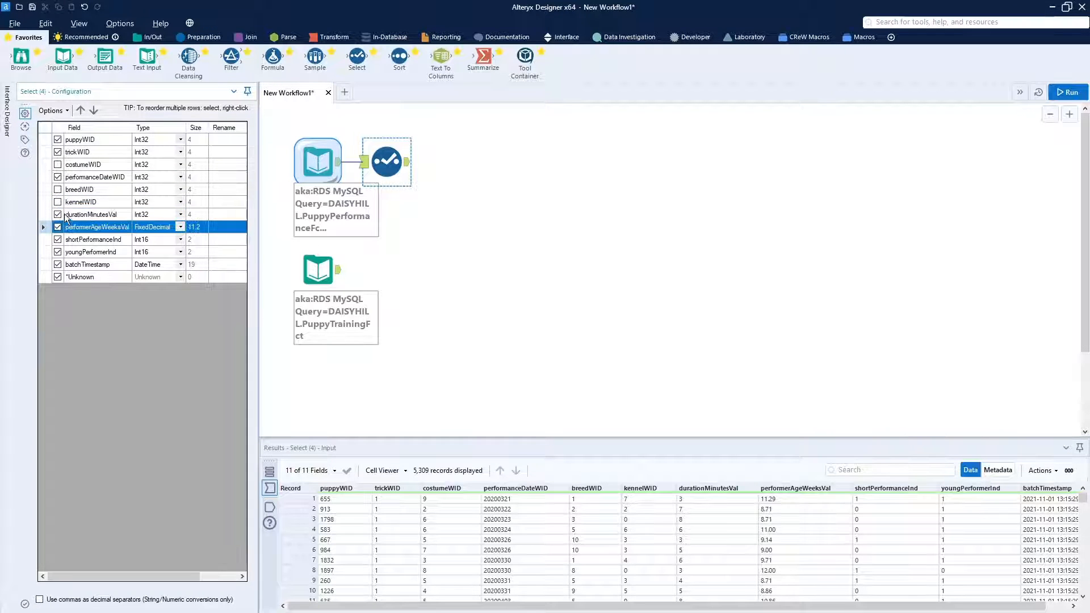
click(58, 214)
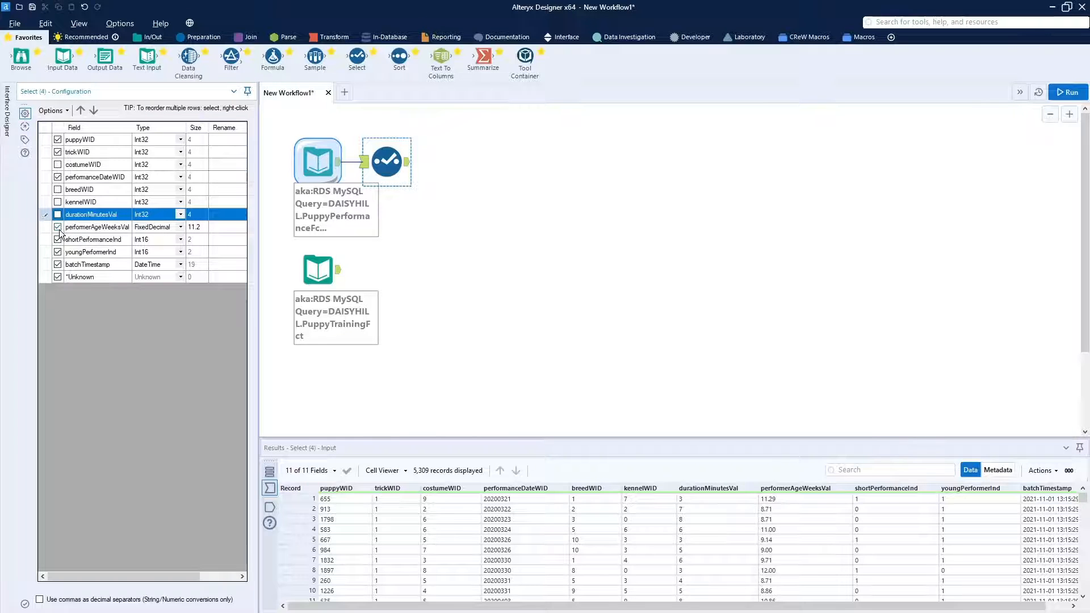
click(57, 228)
click(58, 240)
click(58, 252)
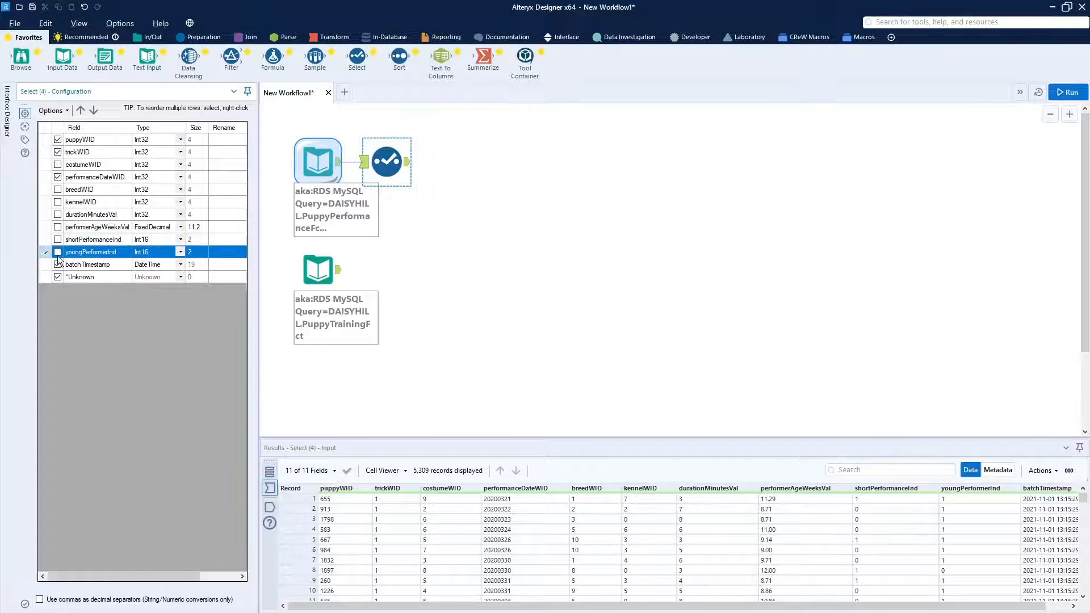
click(58, 265)
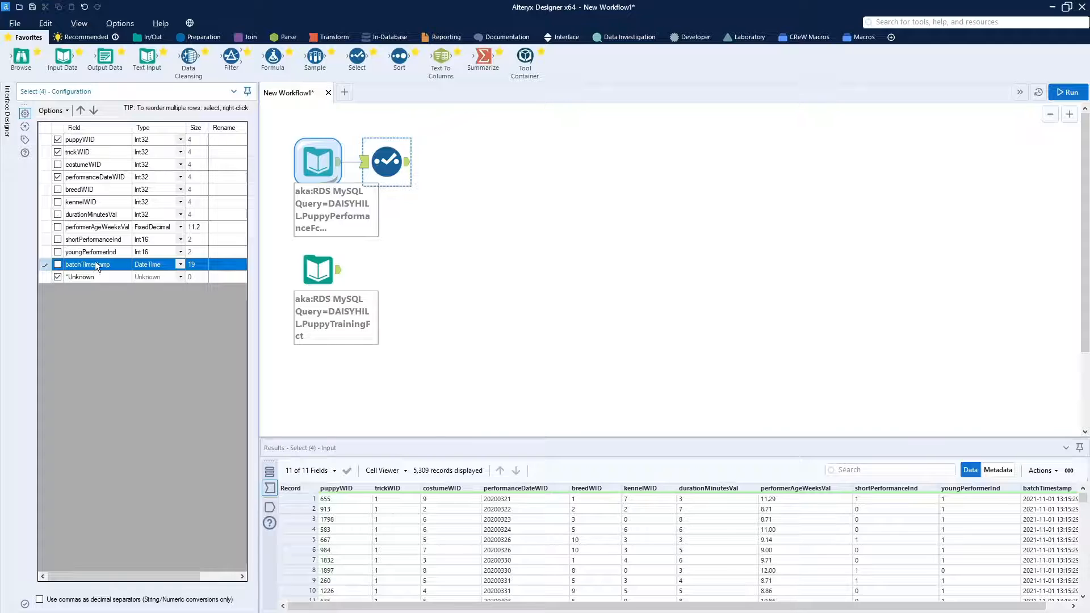
Step: Rename performanceDateWID as eventDate in the performance branch's Select tool
click(226, 181)
text(ev)
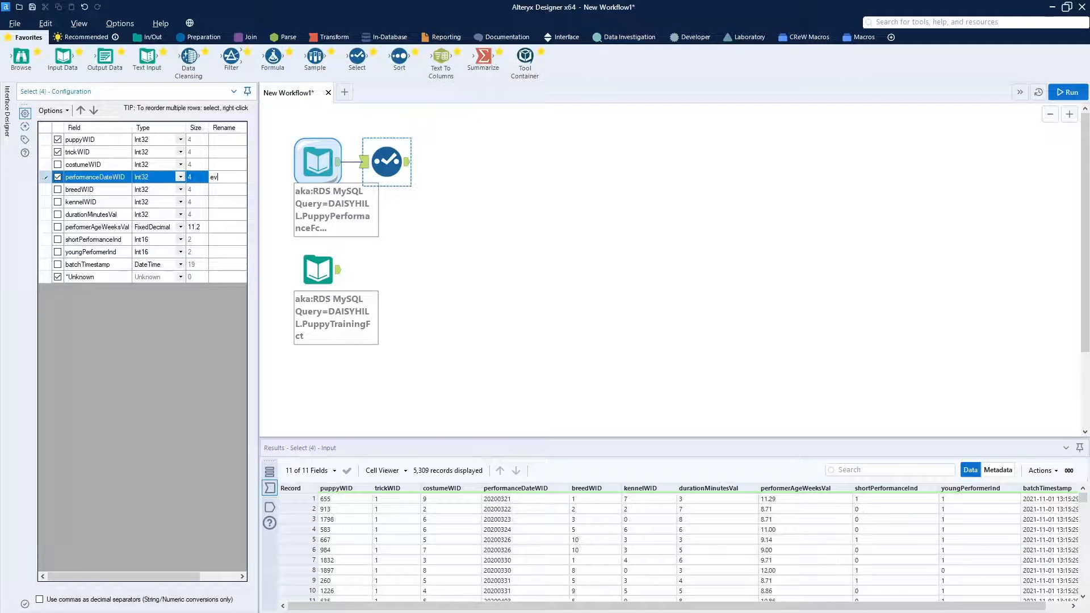
text(entDate)
Step: Add a Select tool after the PuppyTrainingFct input and keep only puppyWID, trickWID and trainingDateWID, with *Unknown deselected
drag(357, 56, 396, 269)
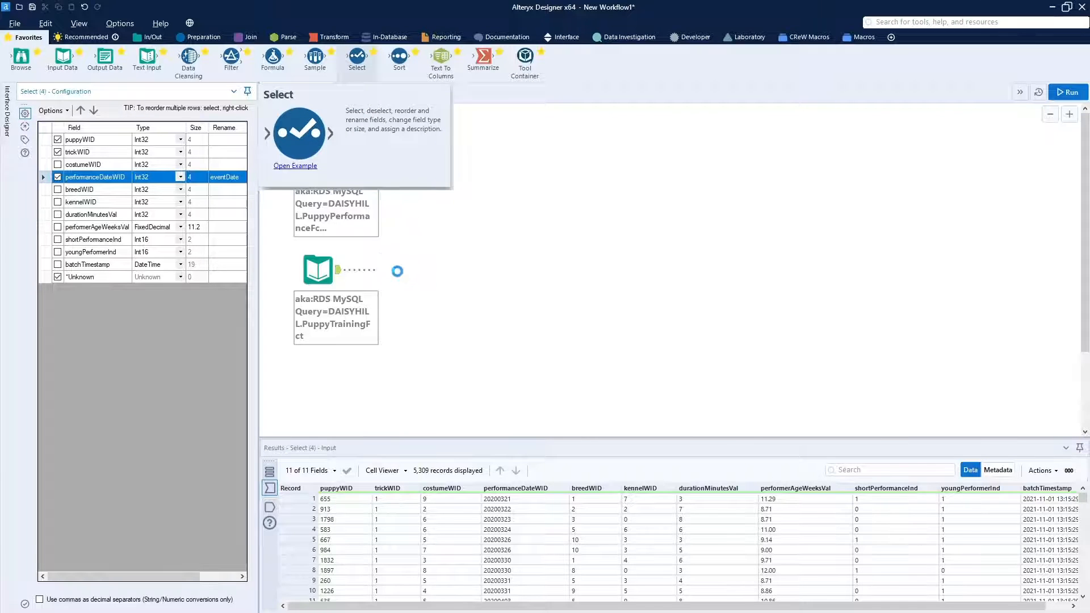
click(66, 108)
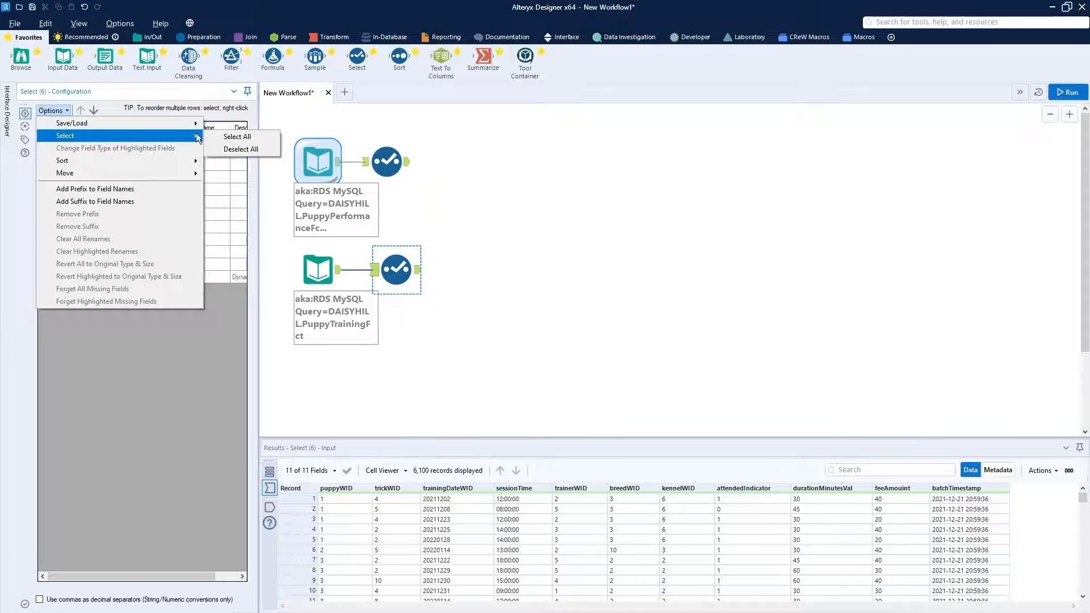
click(231, 149)
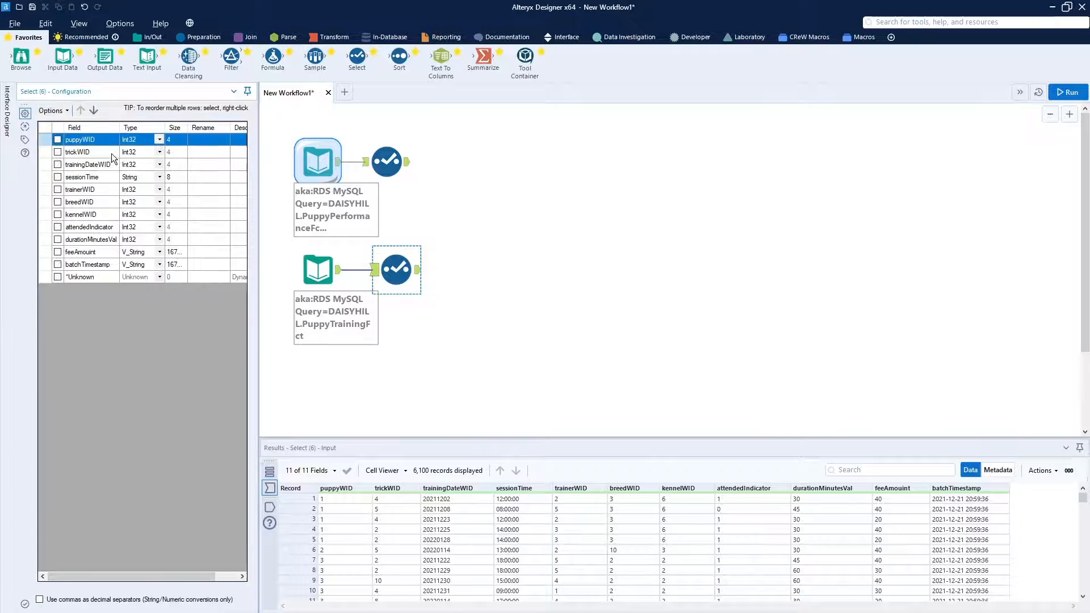
click(57, 139)
click(57, 151)
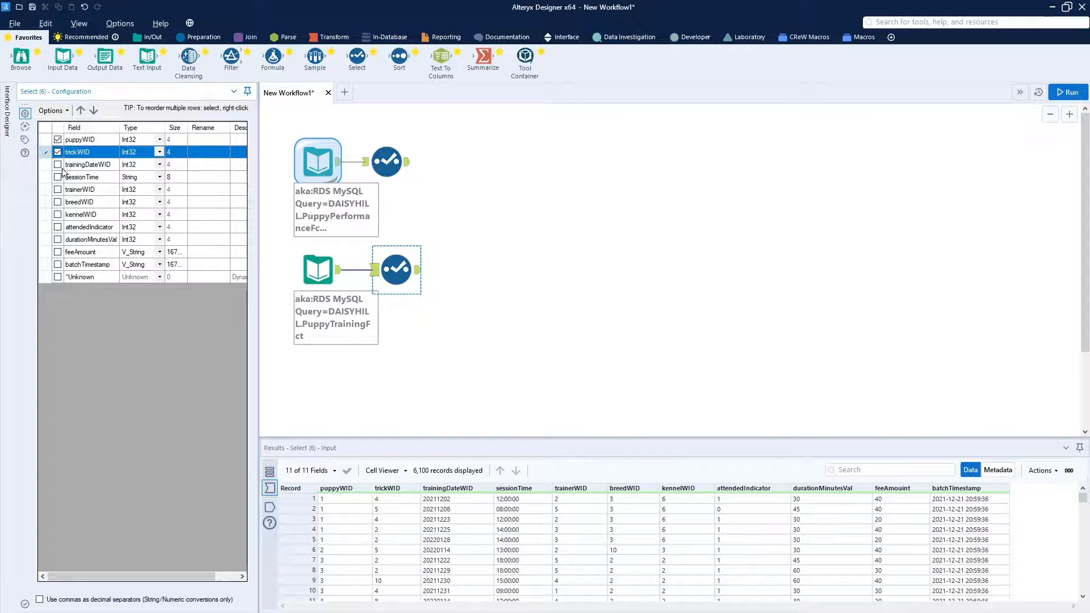
click(62, 165)
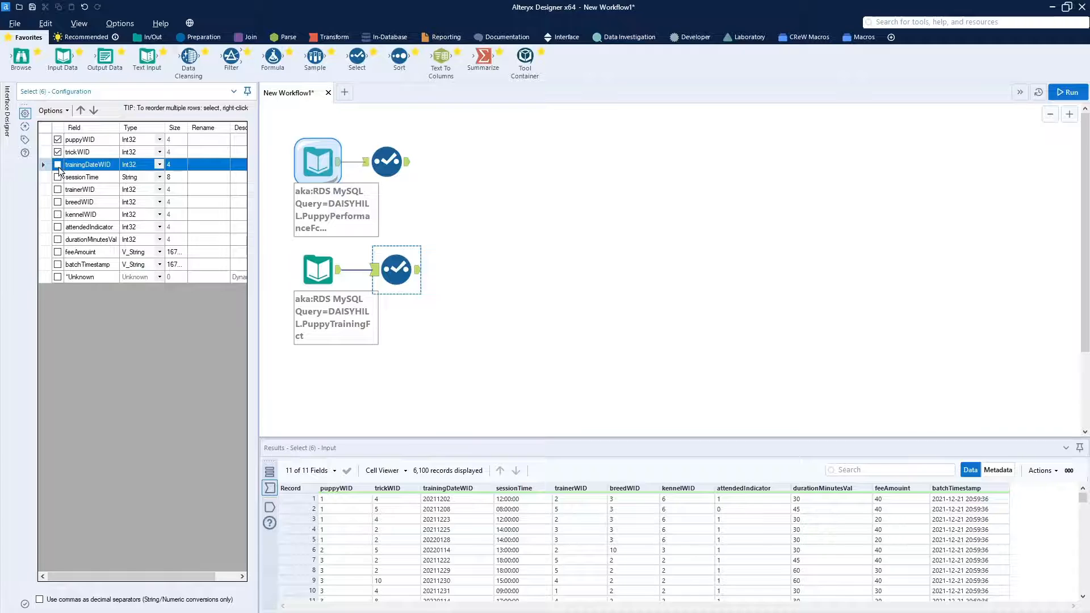
click(58, 165)
Step: Rename trainingDateWID as eventDateWID in the training branch's Select tool
click(205, 163)
text(event)
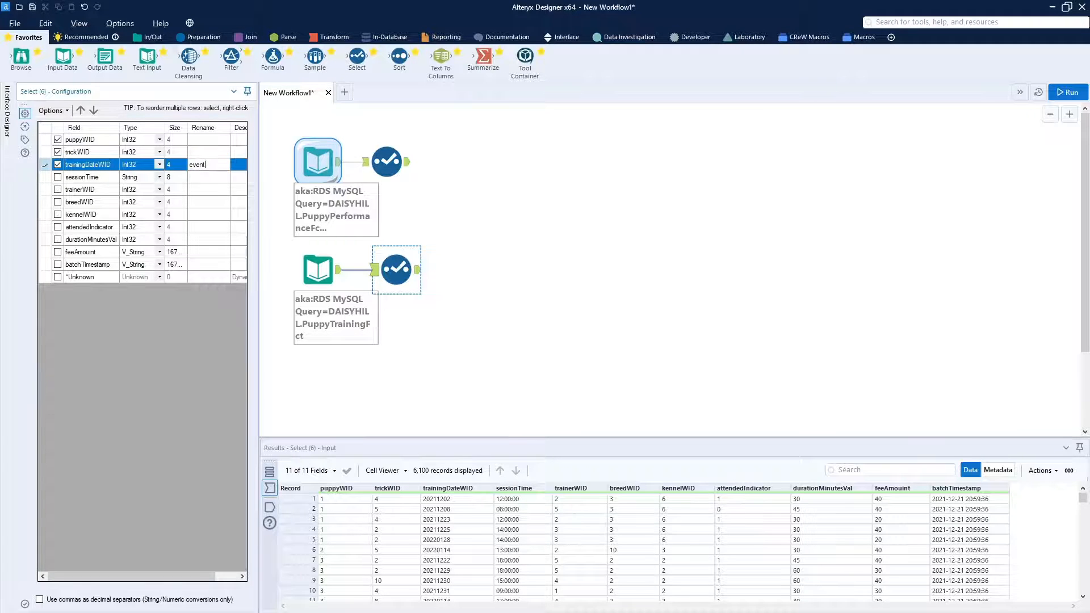
text(DateWID)
Step: Change the performanceDateWID rename to eventDateWID in the performance Select tool and align the training Select tool beneath it
click(397, 169)
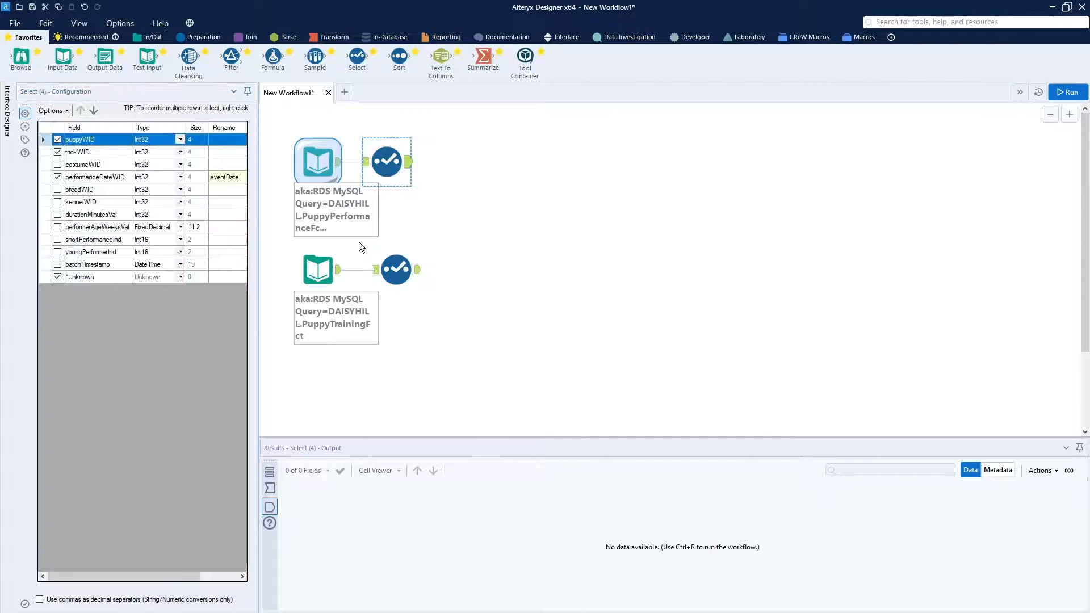
click(238, 179)
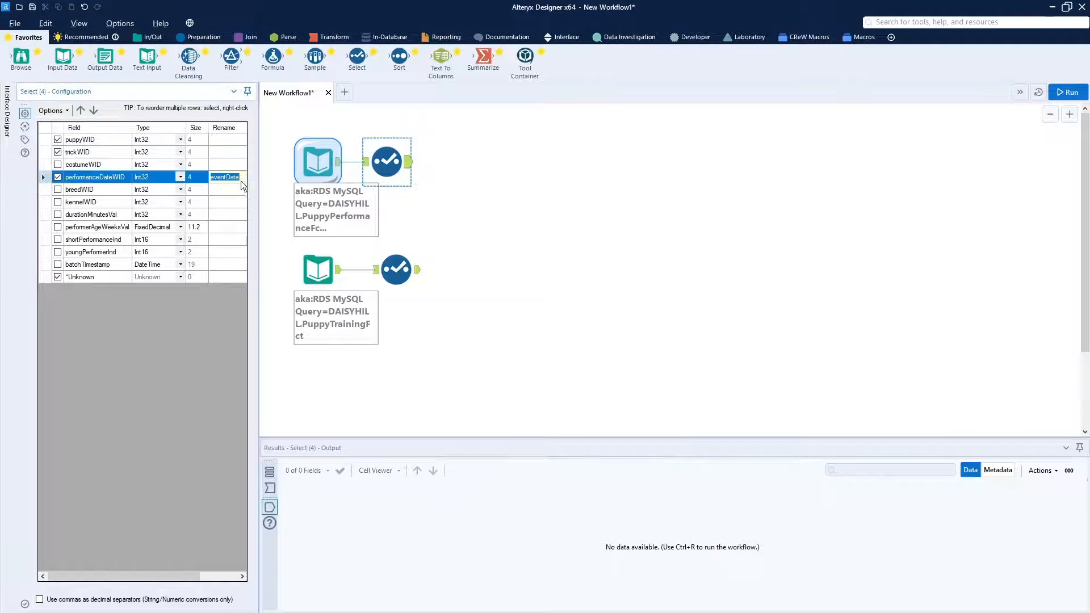
click(243, 182)
text(WID)
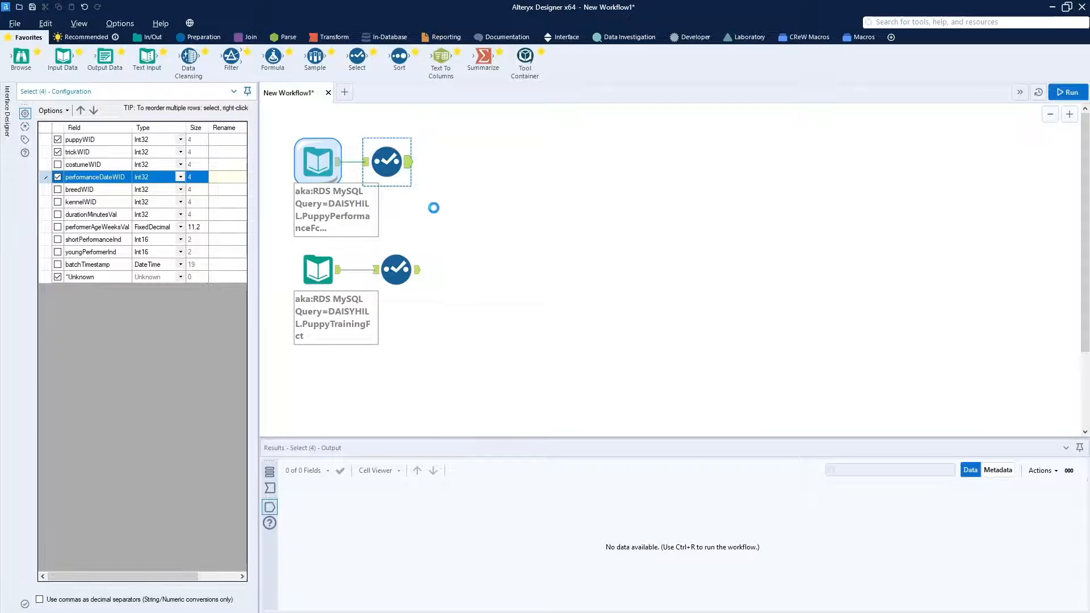
click(445, 202)
click(393, 265)
drag(393, 265, 384, 265)
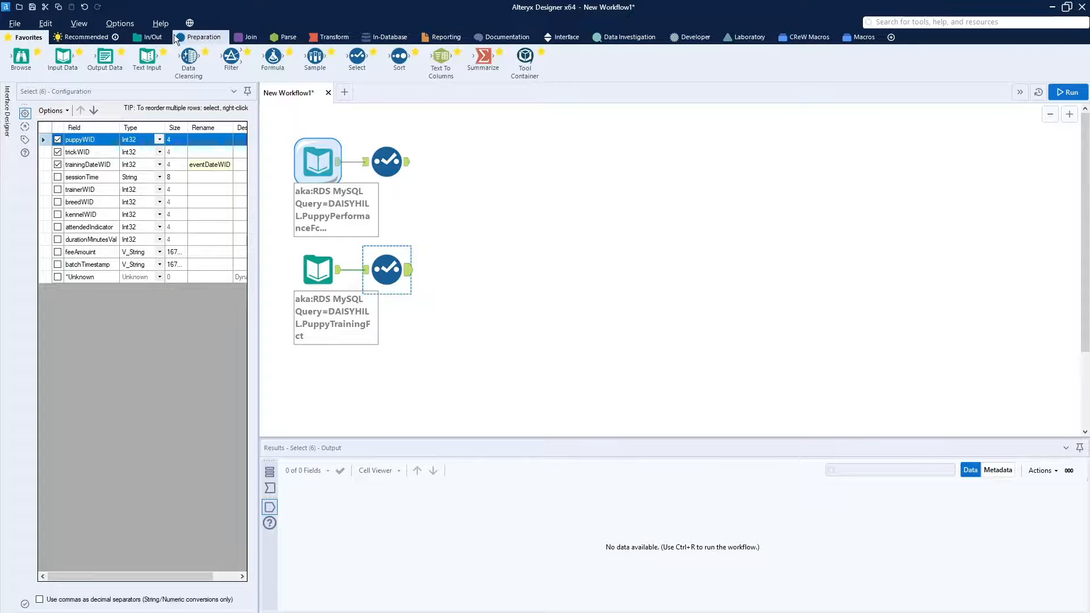
Step: Add a Formula tool after the performance Select tool with a new column eventType set to 'Performance'
click(206, 37)
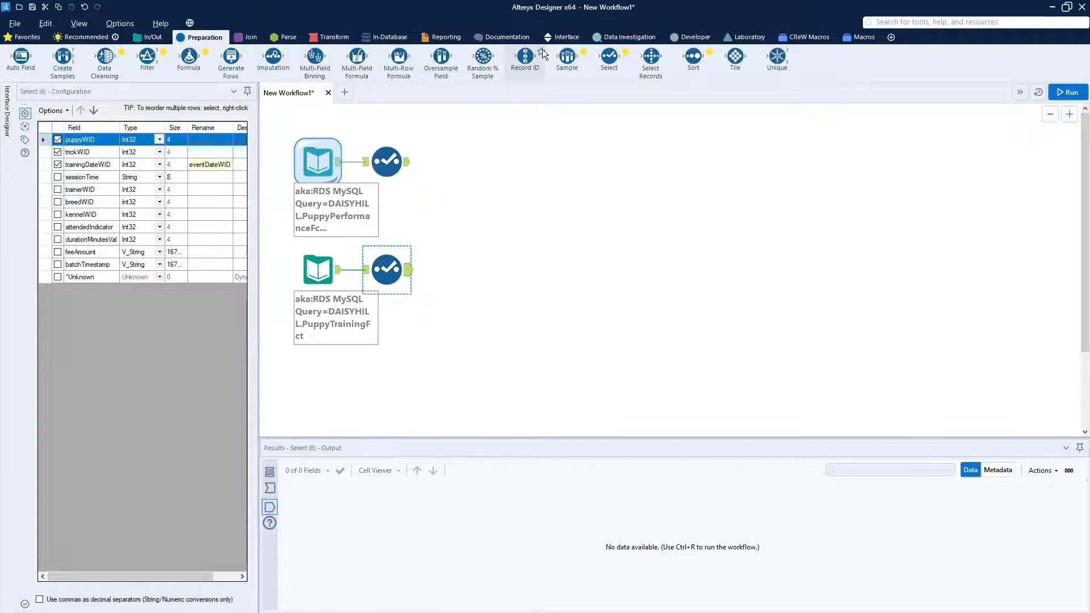
drag(188, 61, 453, 163)
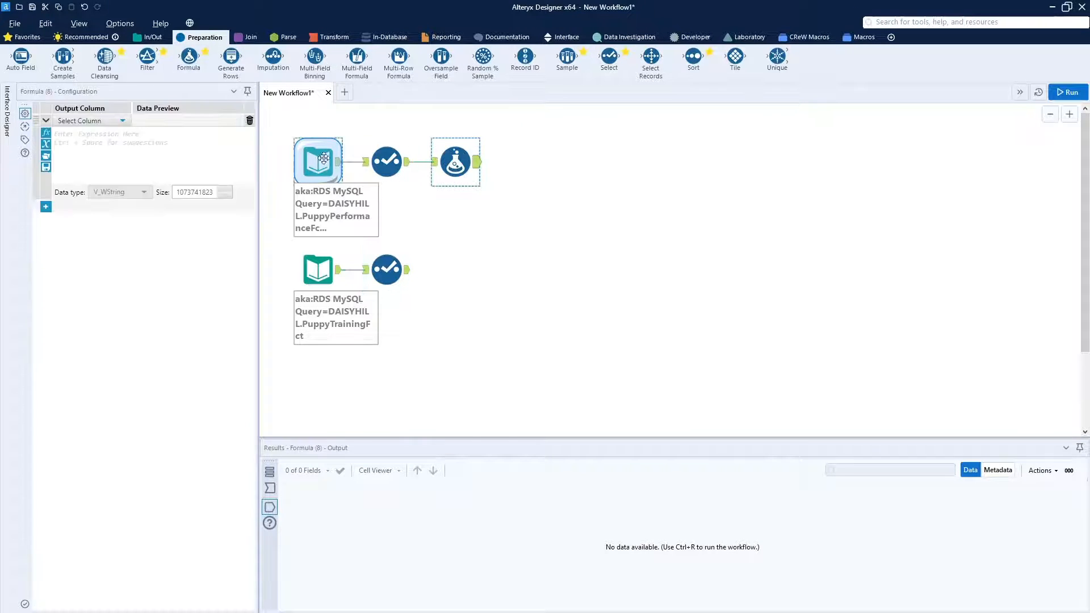
click(113, 121)
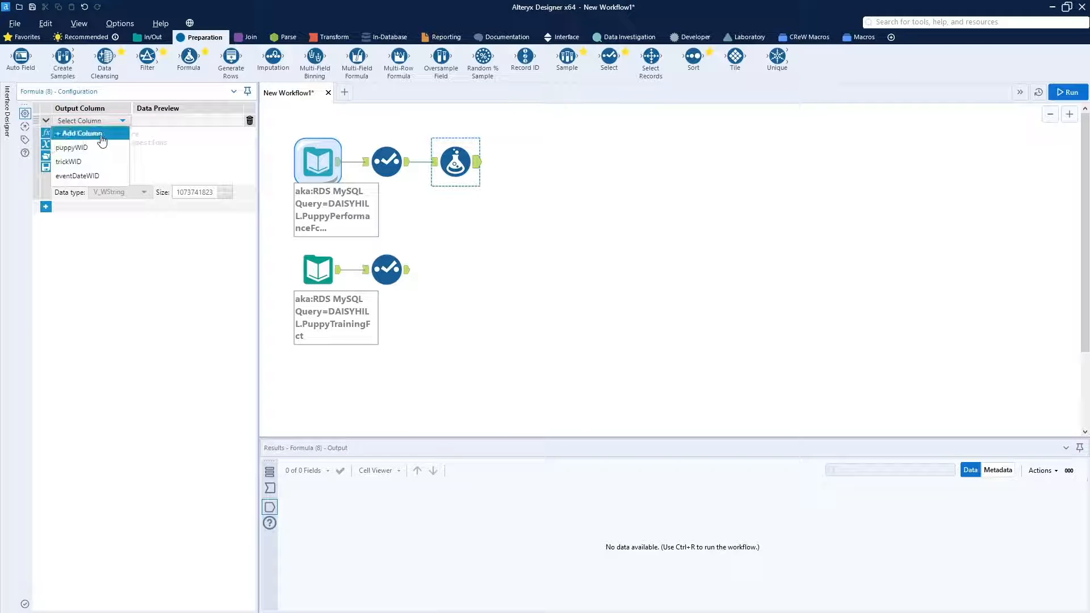
click(103, 136)
text(eventTy)
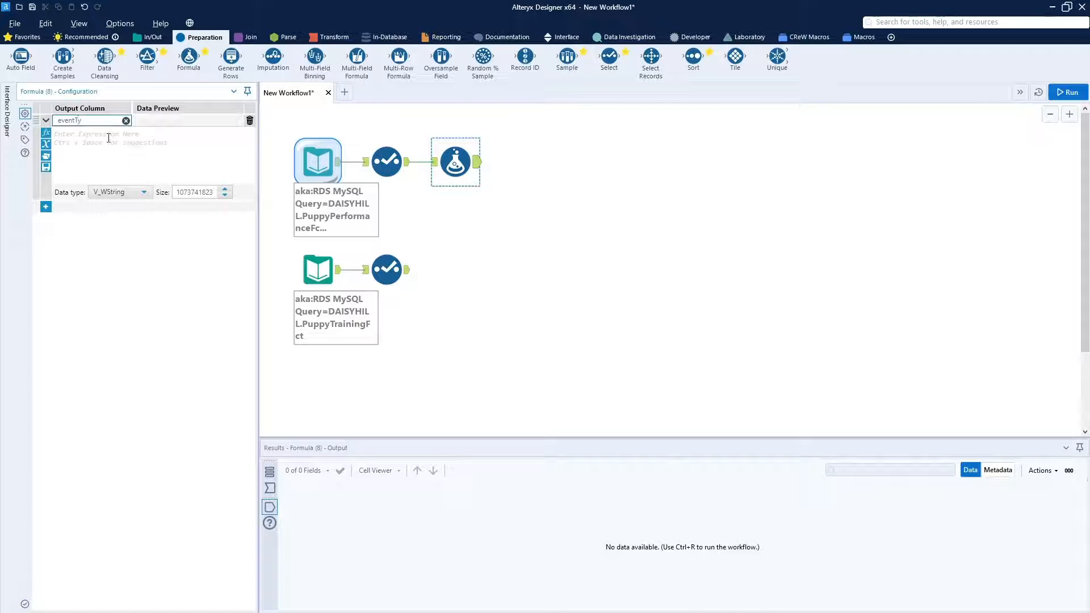
text(pe)
click(109, 138)
text('P)
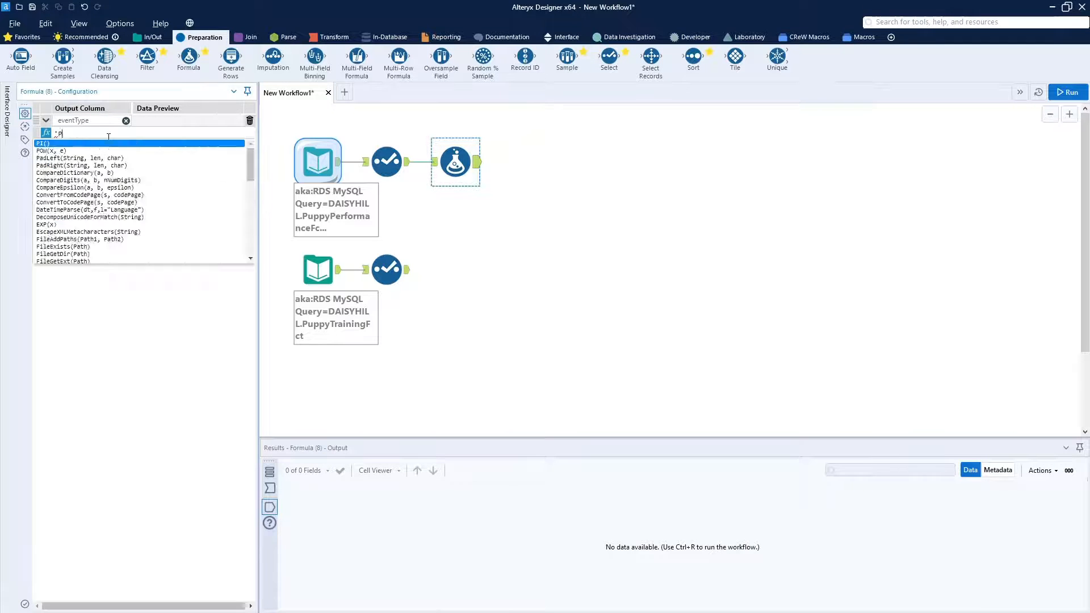
text(erformance')
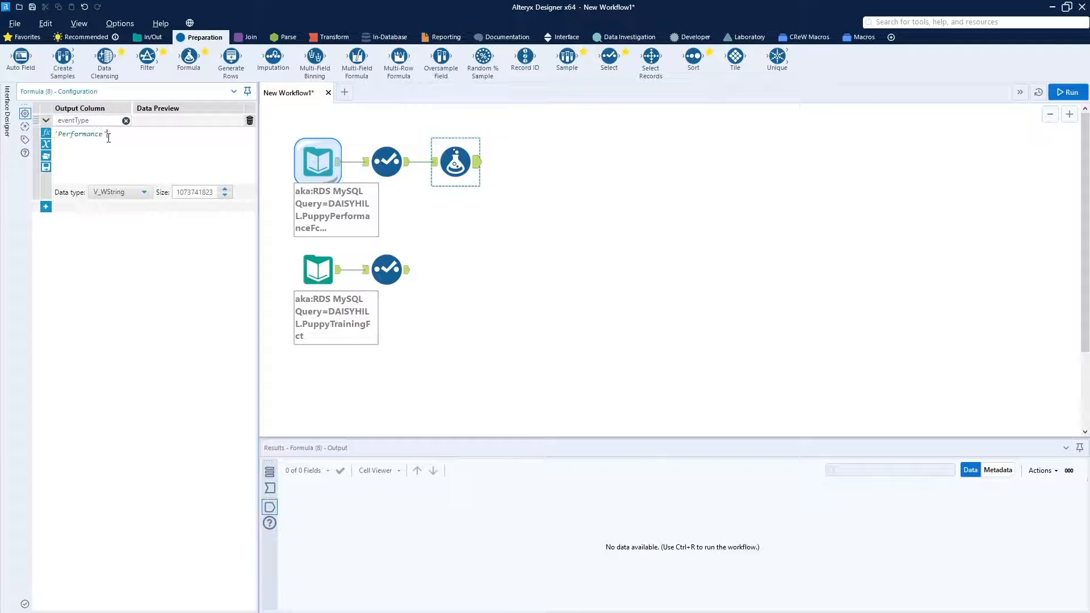
Step: Set the eventType column's data type to V_String with a size of 20
click(138, 192)
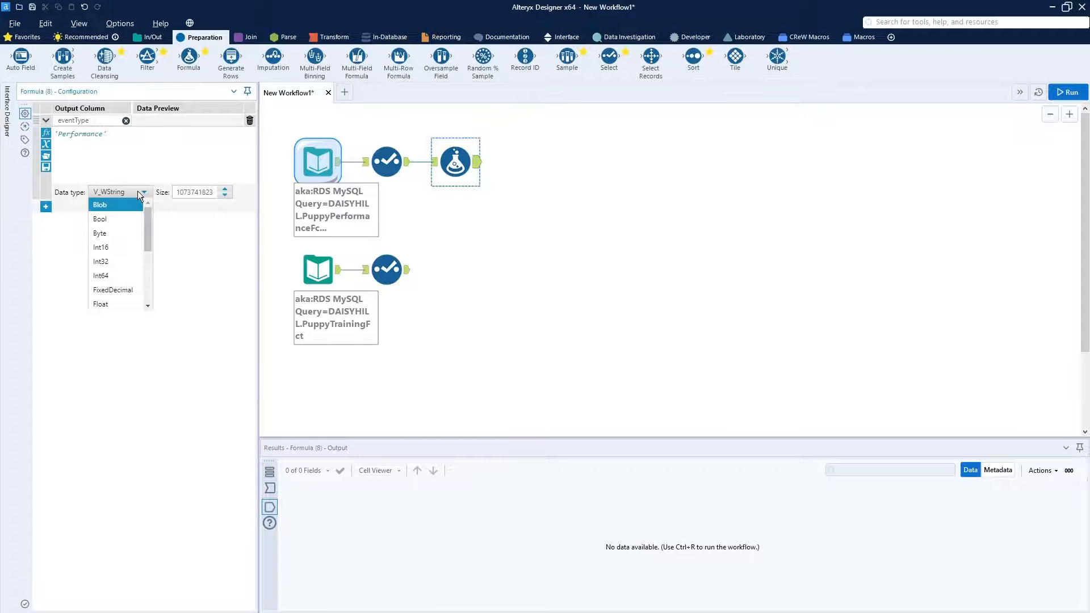
scroll(142, 267, down, 3)
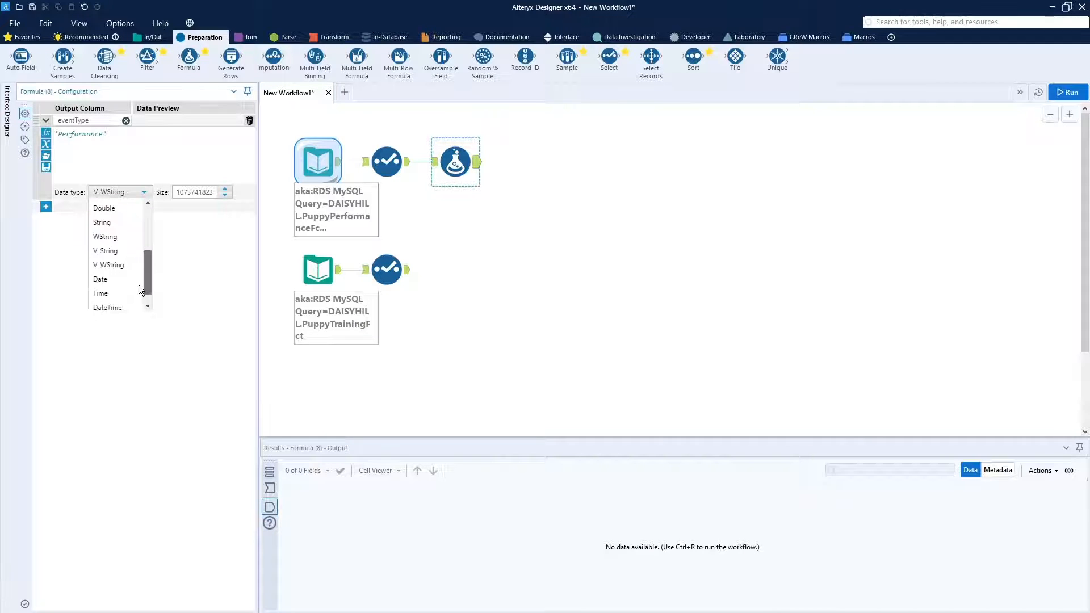
click(113, 247)
double_click(203, 193)
text(20)
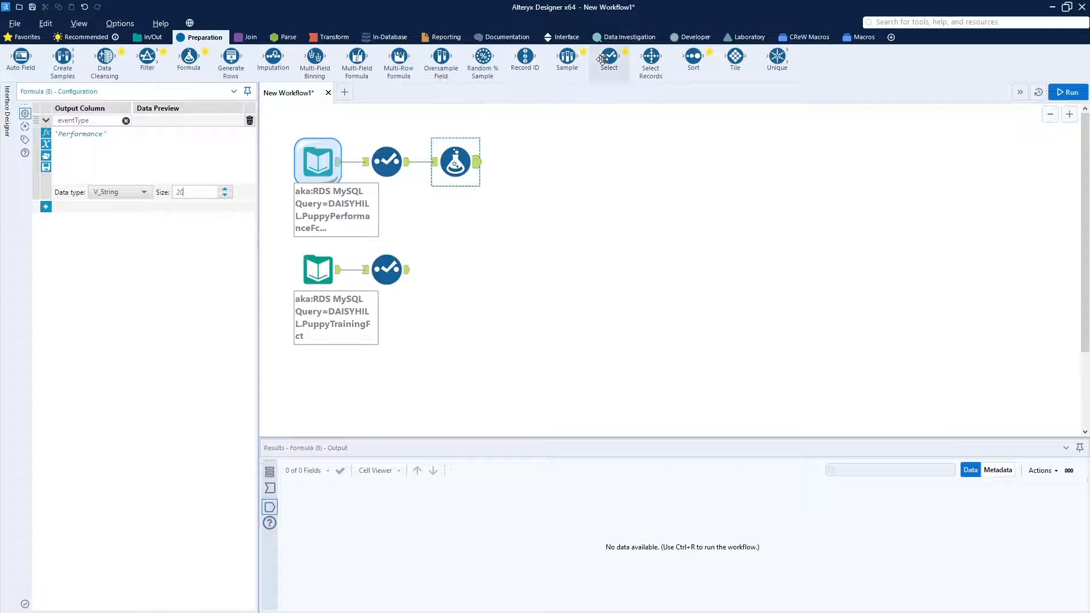
drag(619, 58, 604, 188)
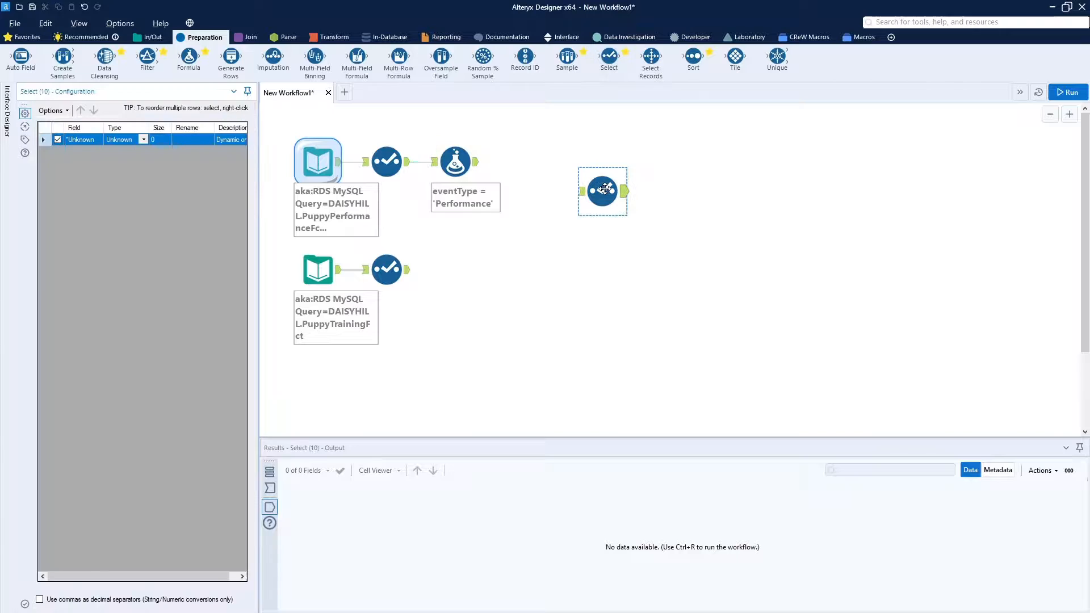
drag(549, 158, 648, 247)
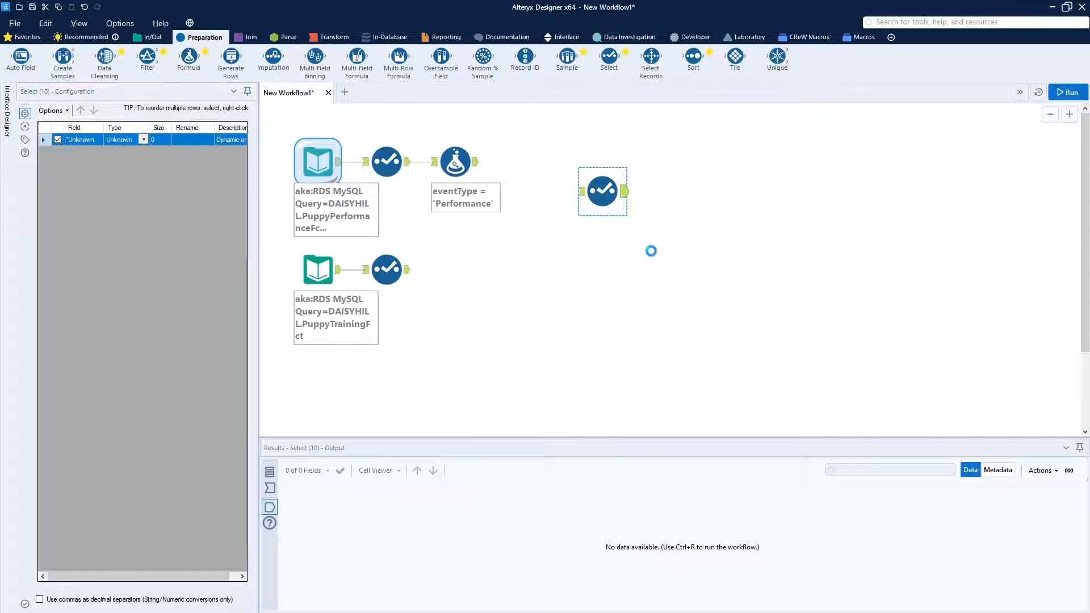
key(Delete)
Step: Copy the eventType Formula tool and paste the duplicate near the end of the training branch
click(457, 166)
right_click(463, 164)
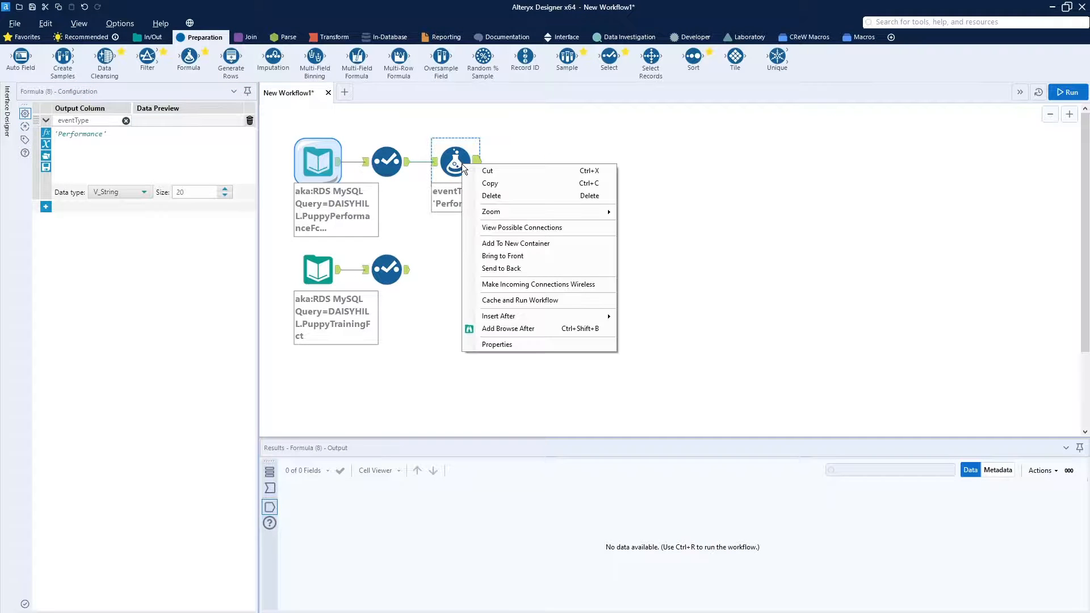
click(490, 183)
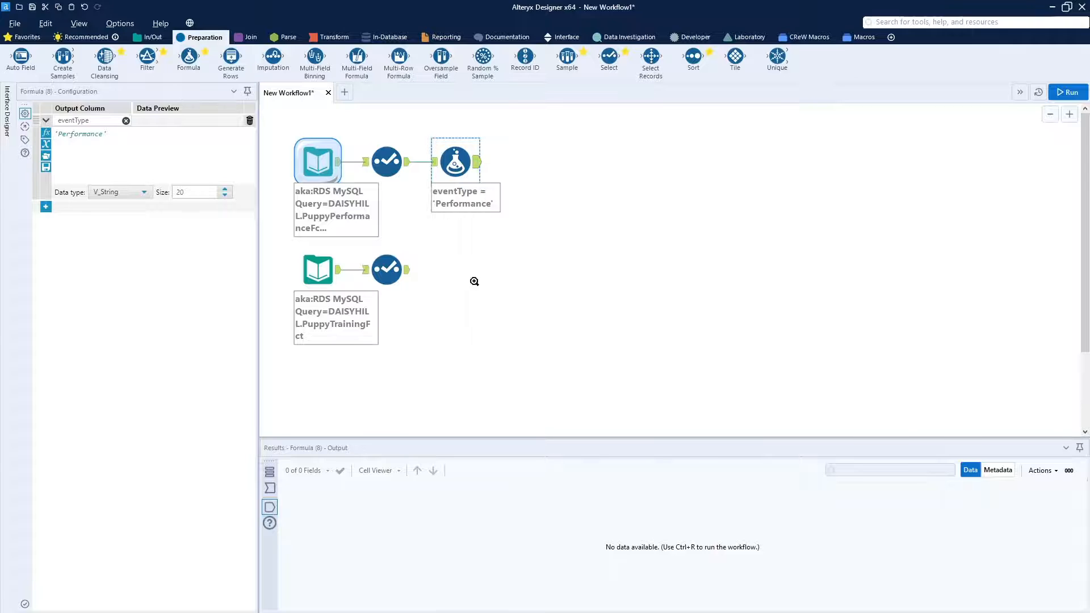
right_click(472, 279)
click(506, 283)
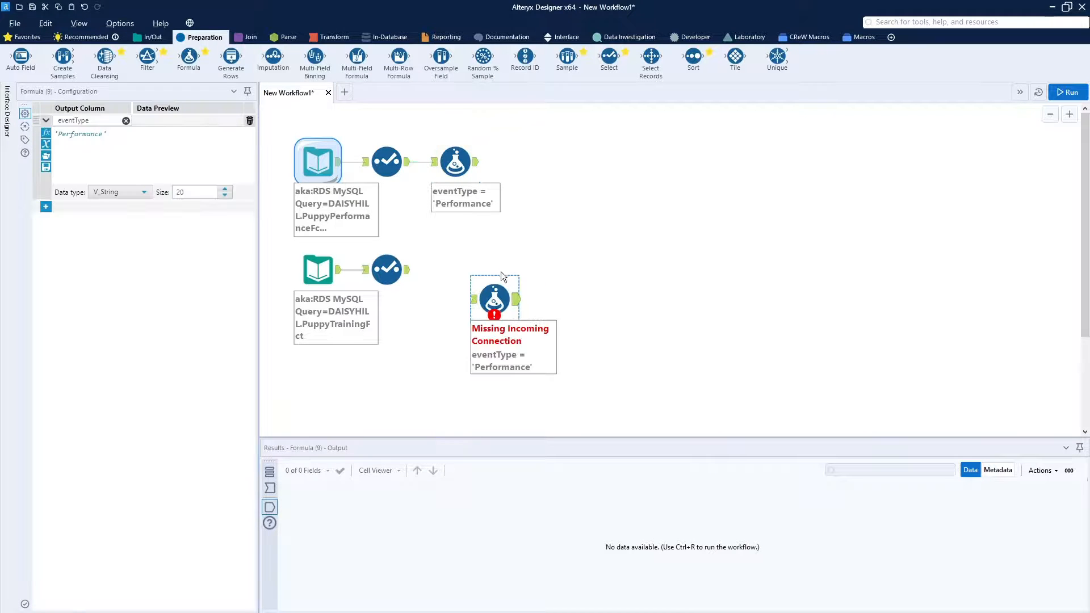
Step: Connect the copied Formula tool to the training Select tool and set its eventType value to 'Training'
drag(493, 306, 454, 273)
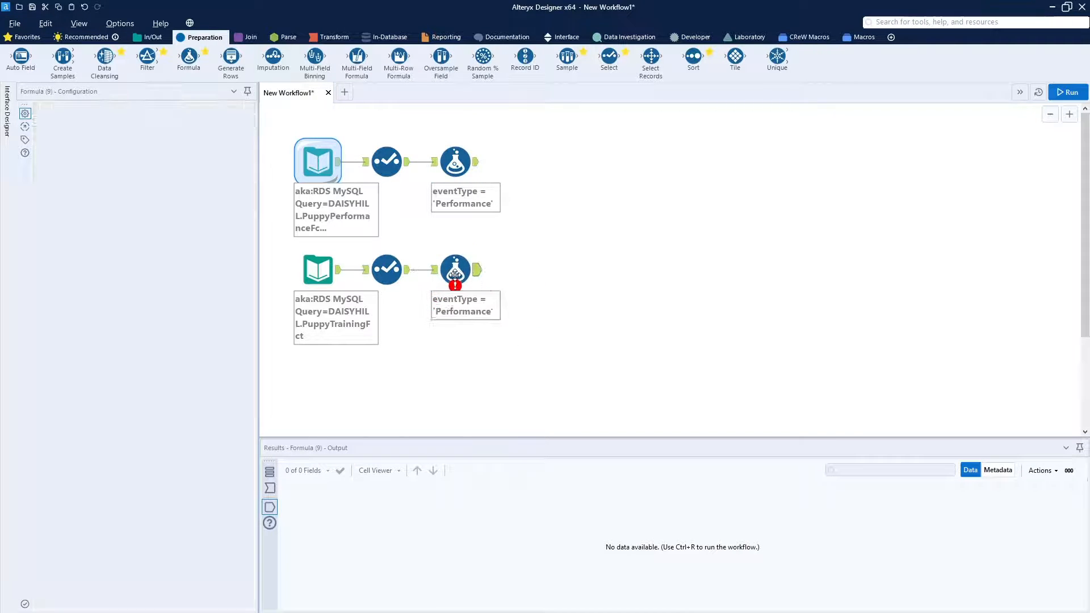
double_click(88, 135)
text(Trainin)
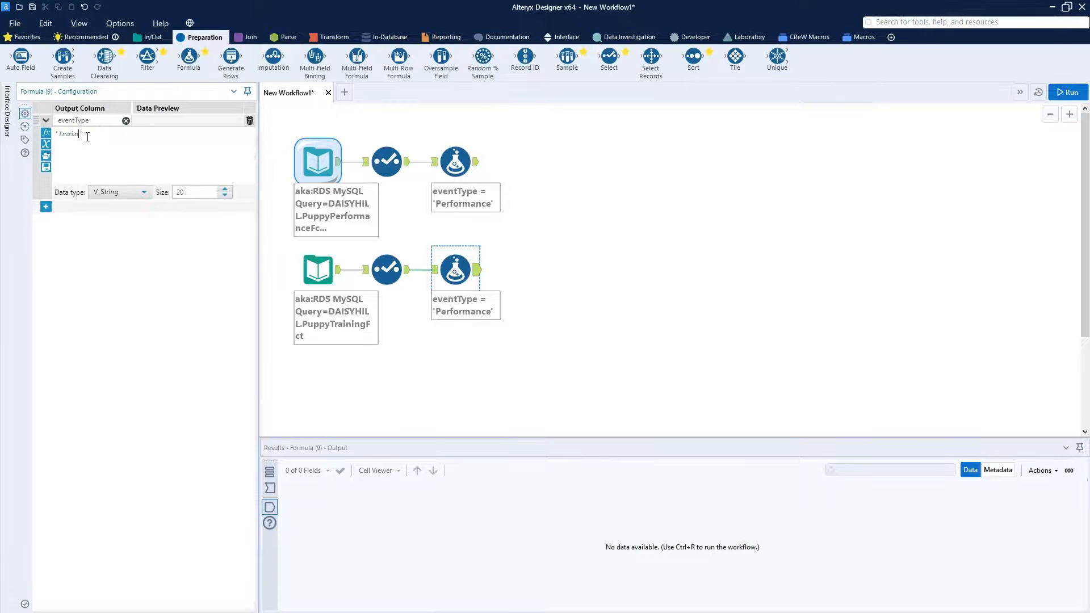
click(625, 141)
key(ctrl+r)
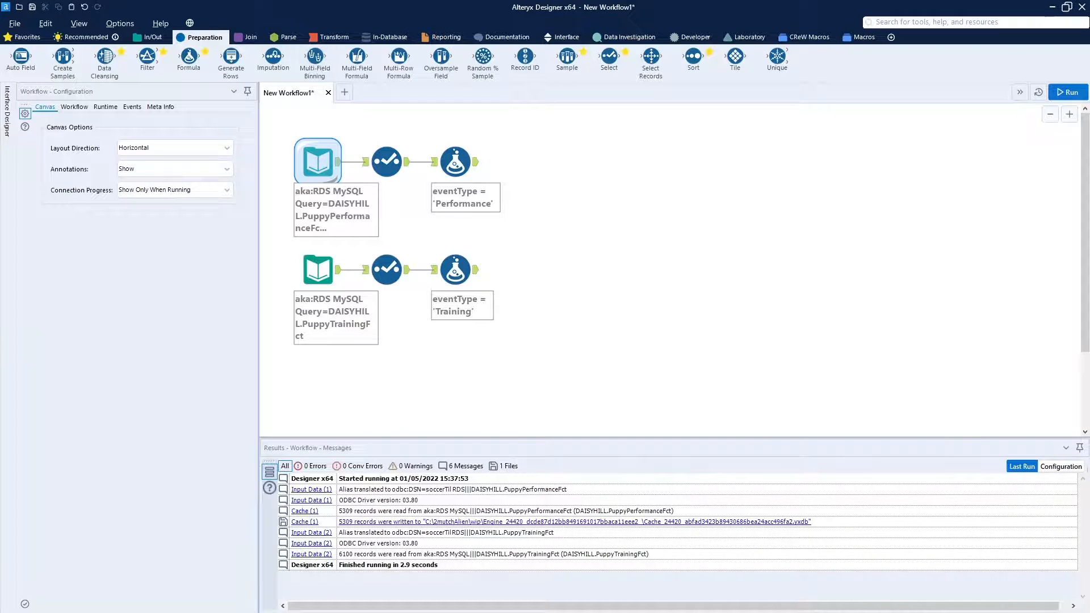
Step: Add a Union tool after the performance Formula tool and connect the training Formula tool as its second input
click(249, 38)
drag(279, 60, 552, 164)
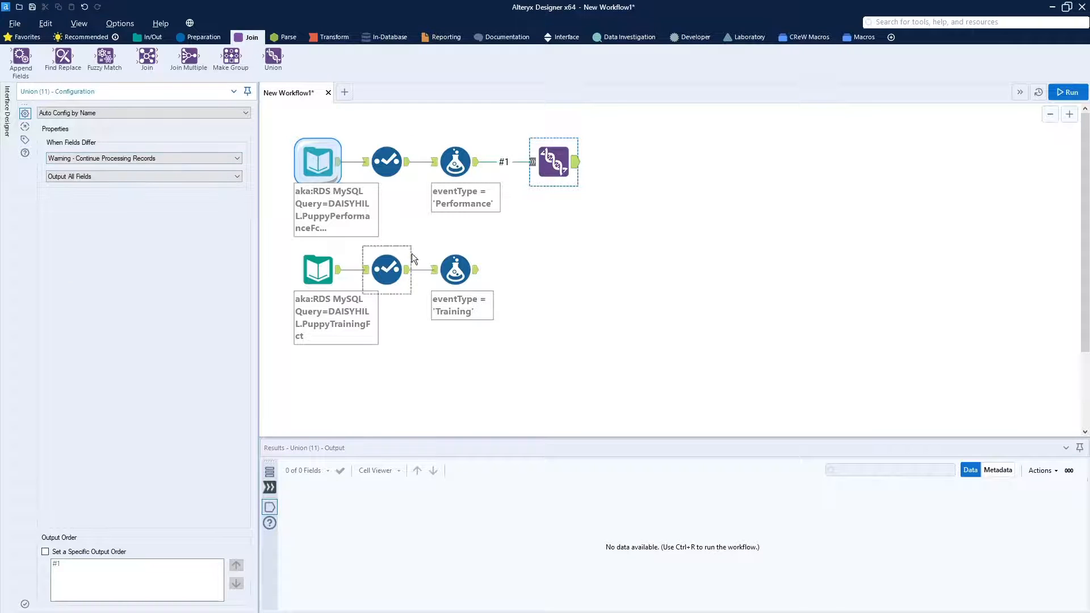
drag(475, 270, 535, 171)
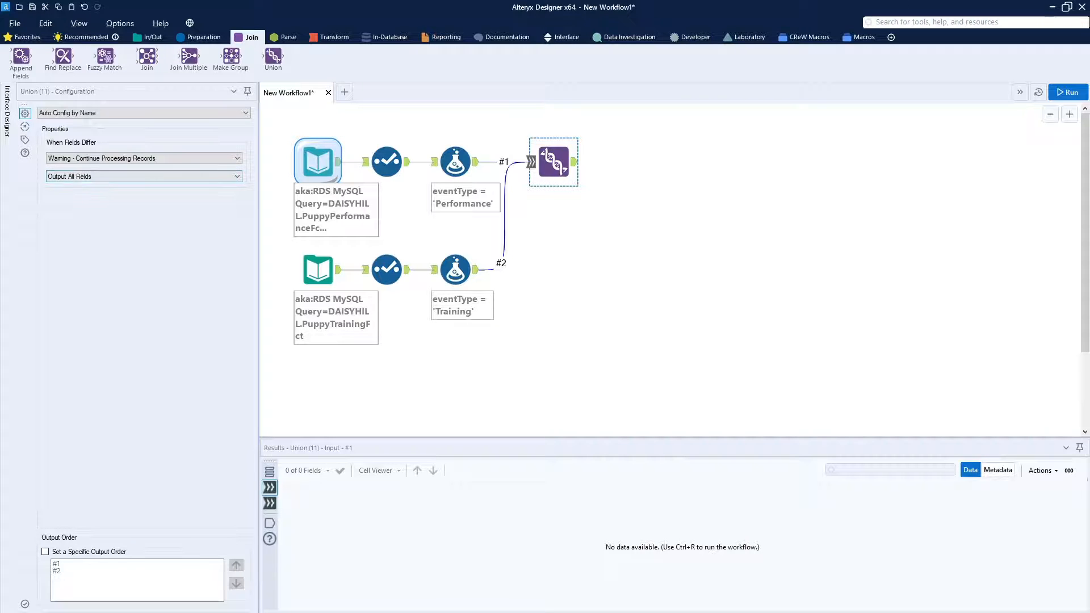
Step: Annotate the Union tool with the text "Union All"
click(7, 122)
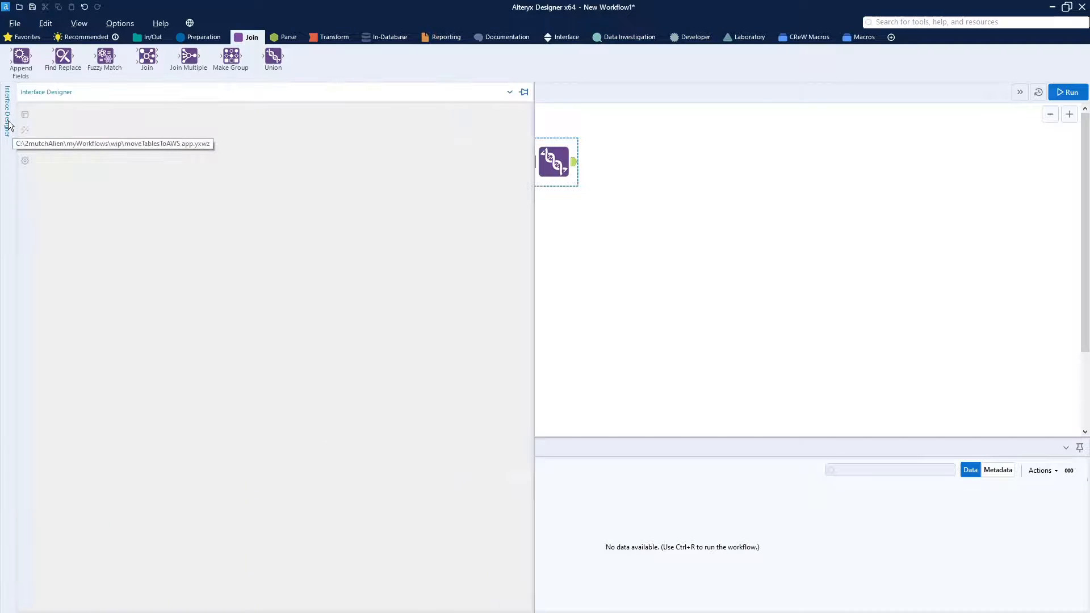
click(588, 262)
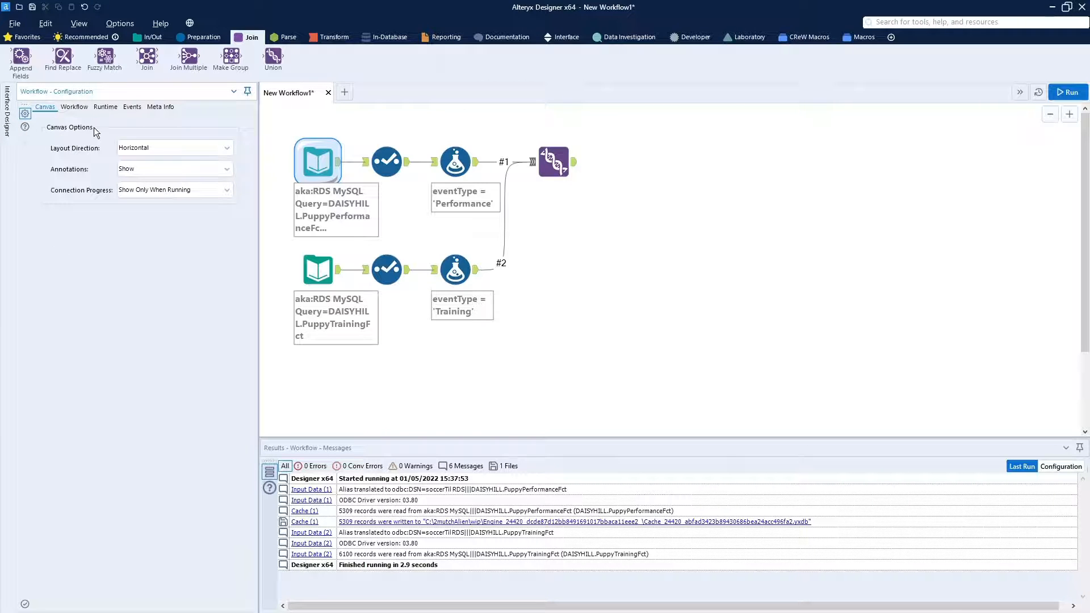
click(555, 161)
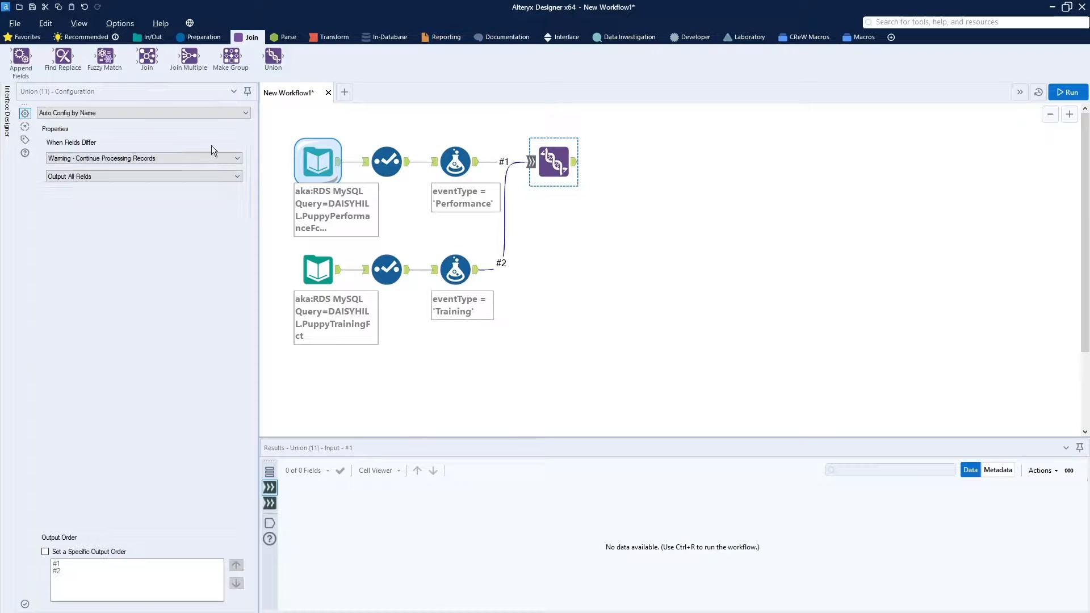
click(25, 140)
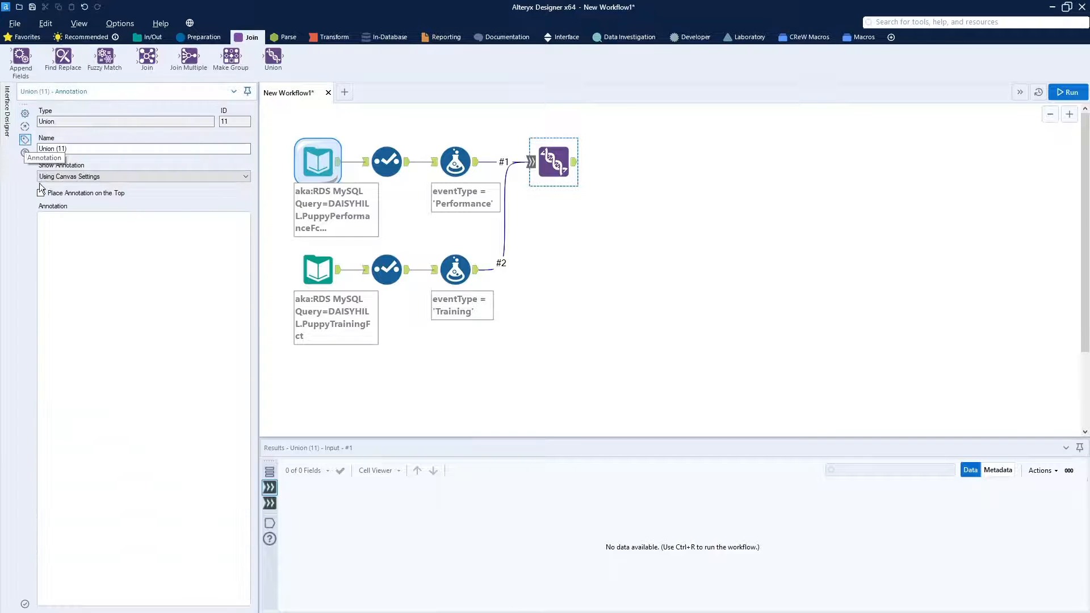
click(74, 241)
text(Union All)
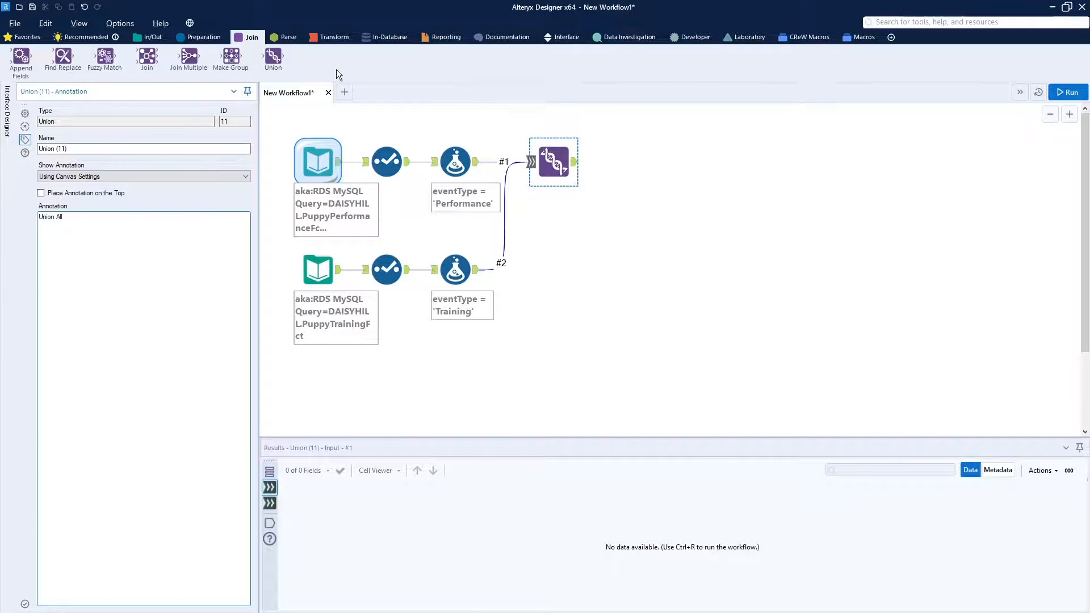
Step: Add a Sort tool after the Union, ascending by puppyWID, trickWID and eventDateWID, and attach a Browse tool to its output
click(208, 38)
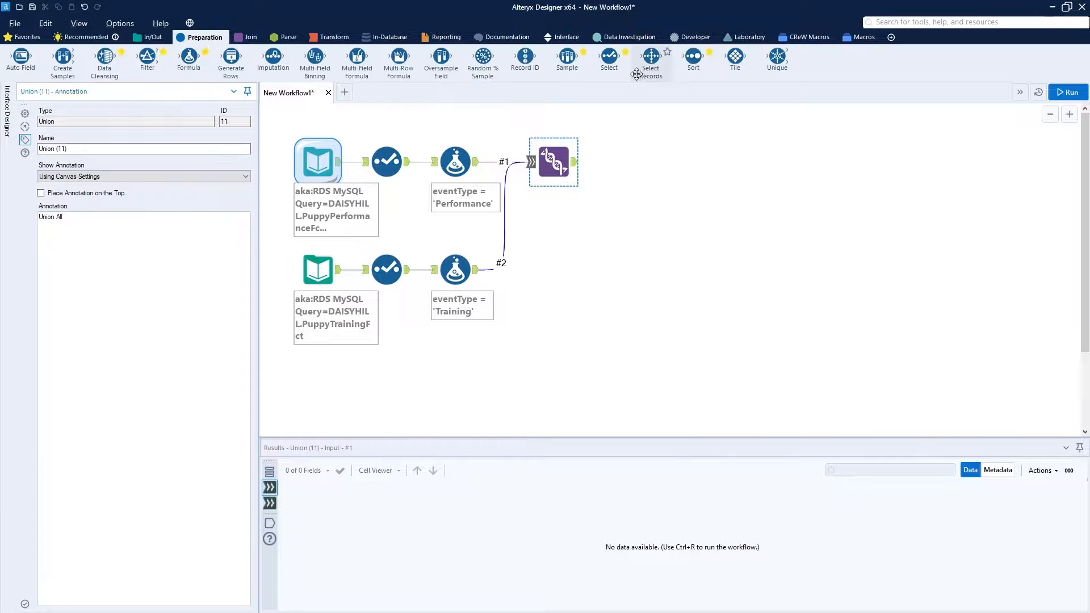
drag(693, 55, 622, 165)
click(104, 147)
click(93, 156)
click(101, 156)
click(101, 158)
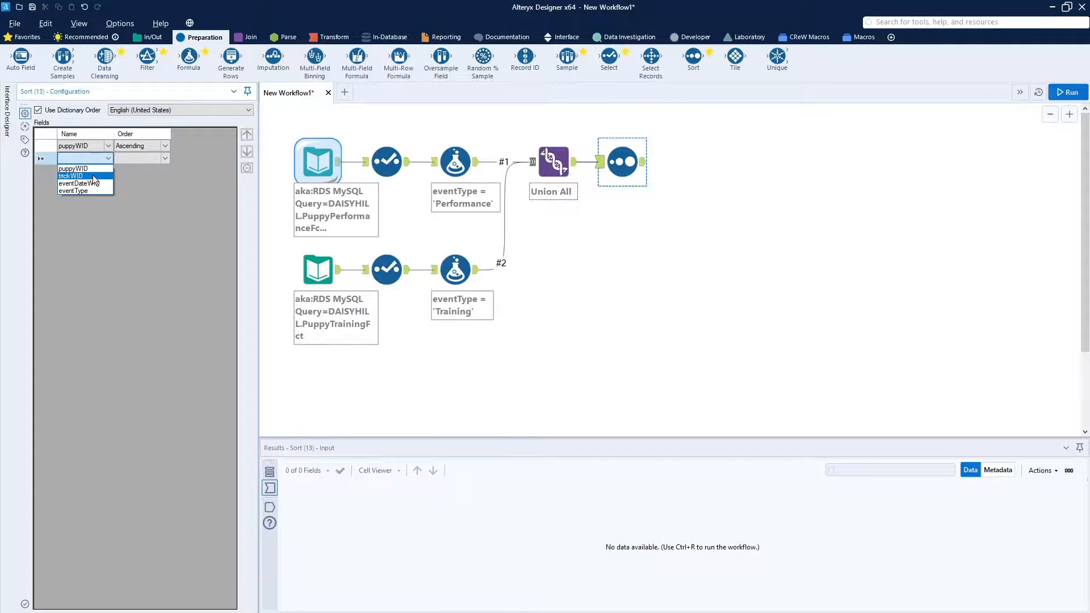
click(93, 175)
click(111, 172)
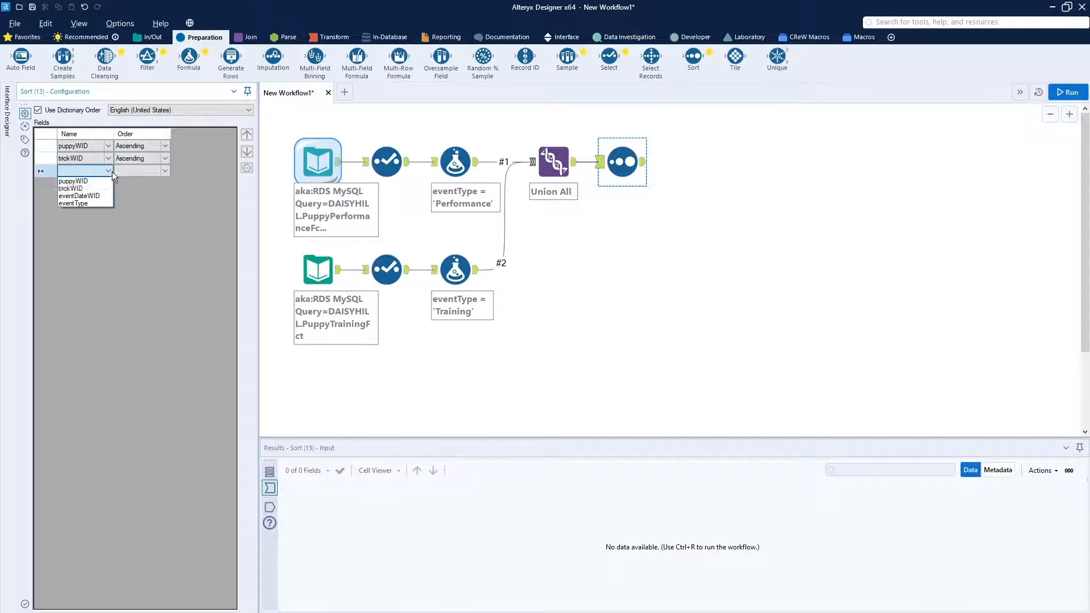
click(99, 193)
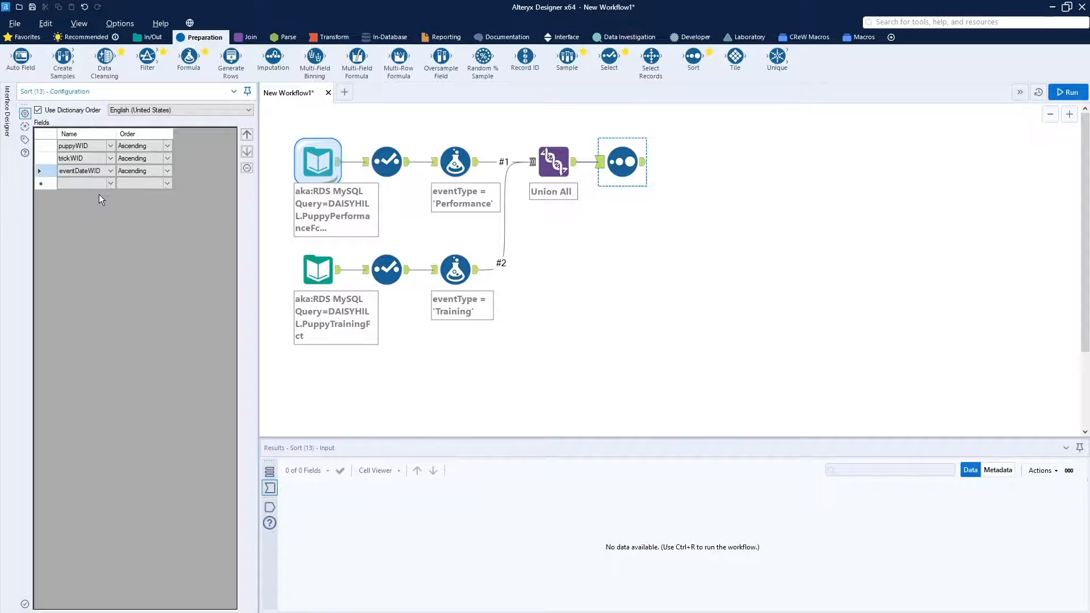
click(152, 38)
drag(21, 57, 690, 161)
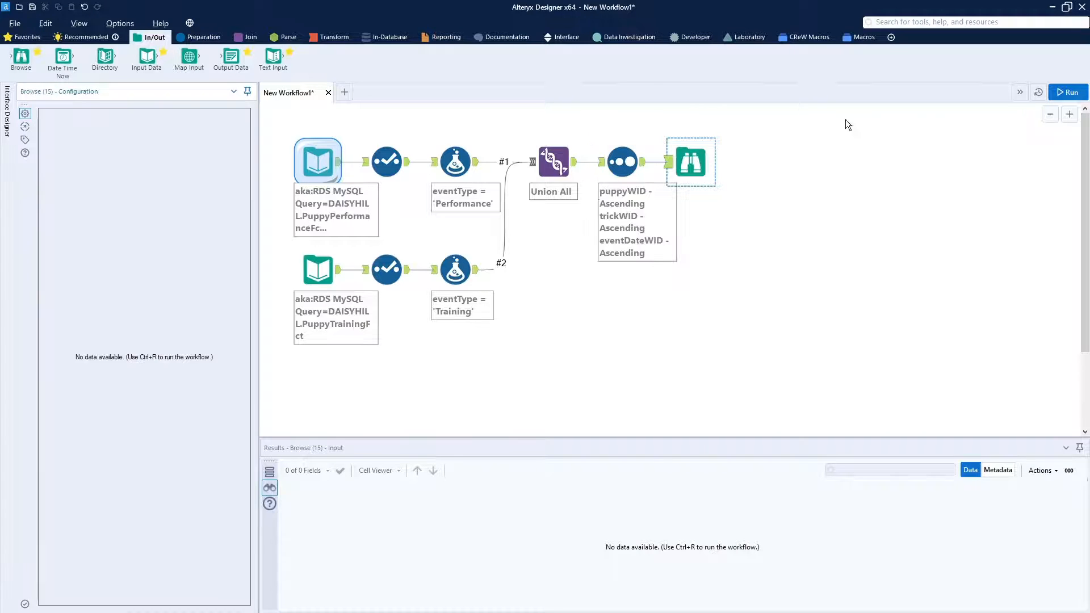
Step: Set the Sort tool's Show Annotation option to Never
click(622, 161)
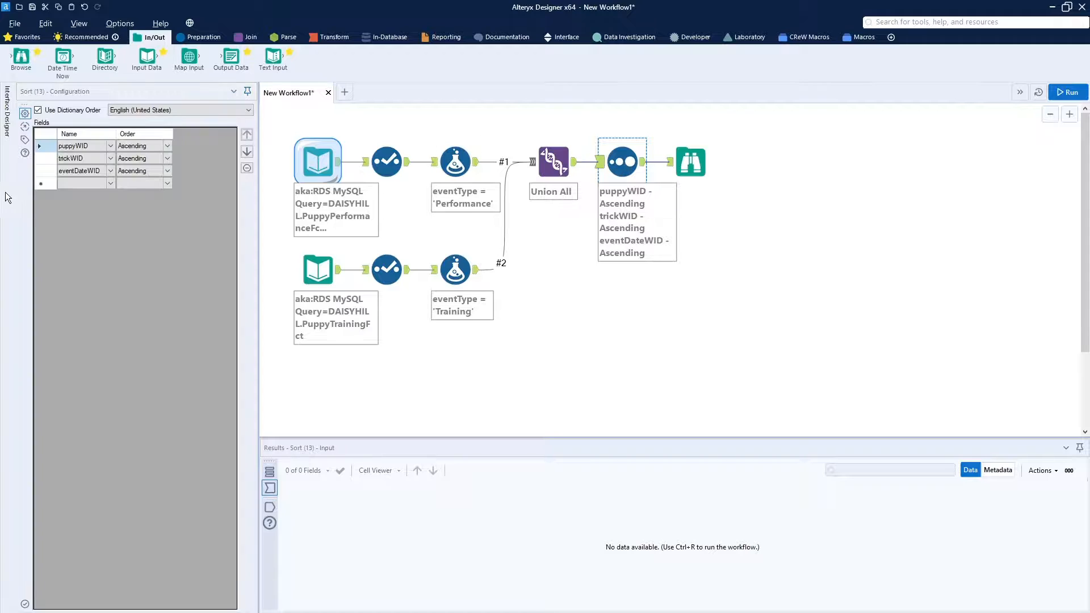
click(25, 140)
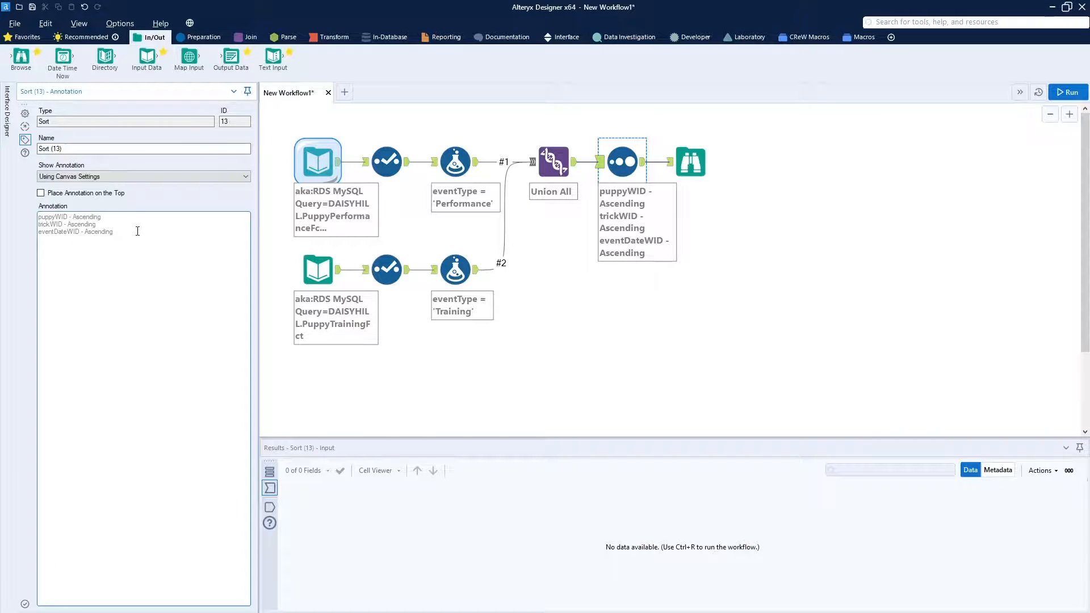
click(135, 174)
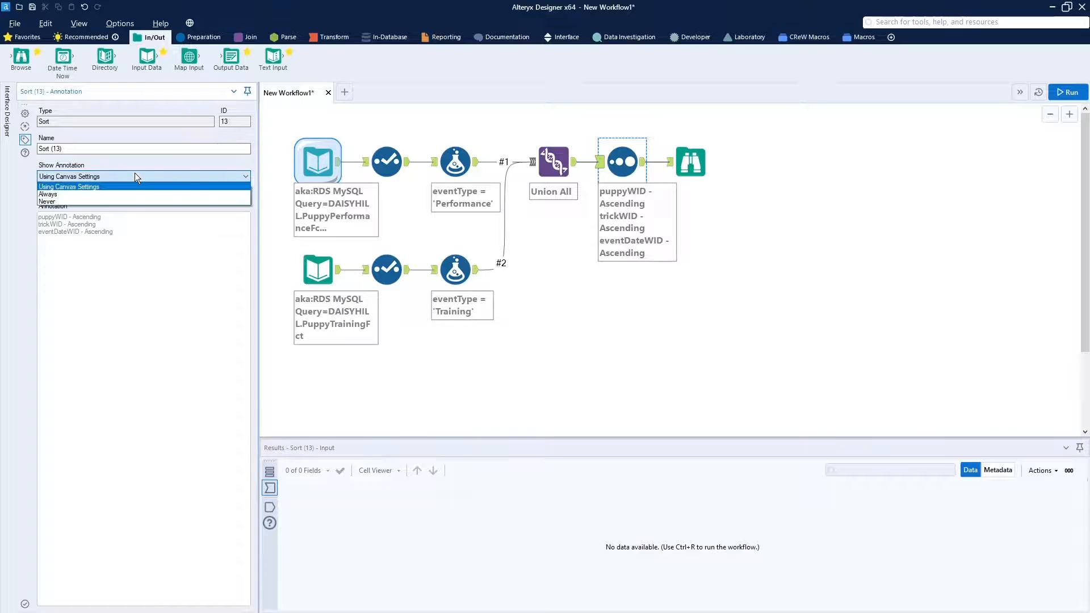
click(104, 202)
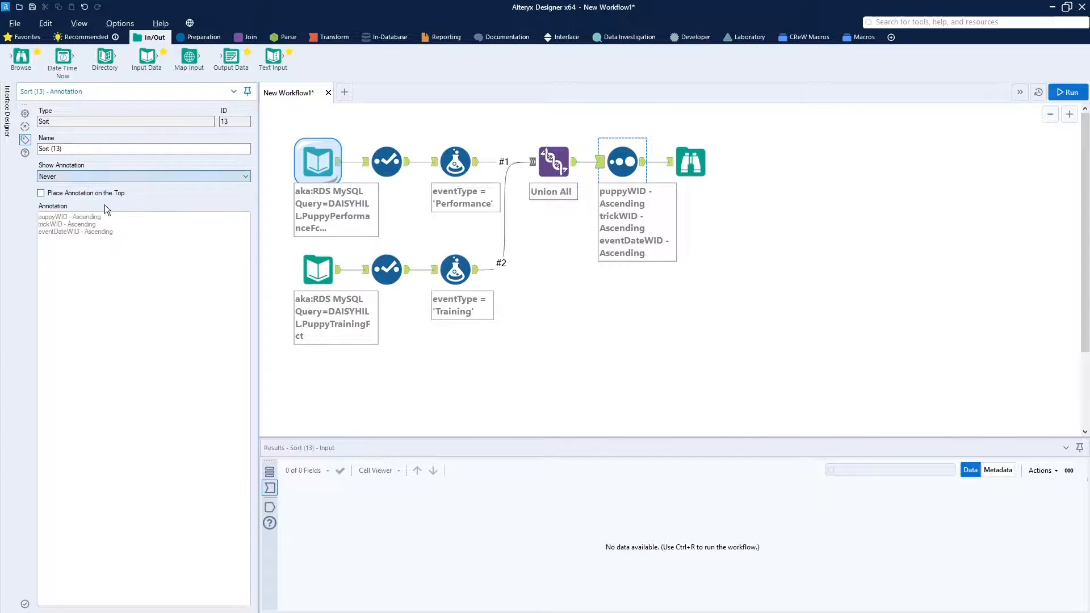
click(702, 393)
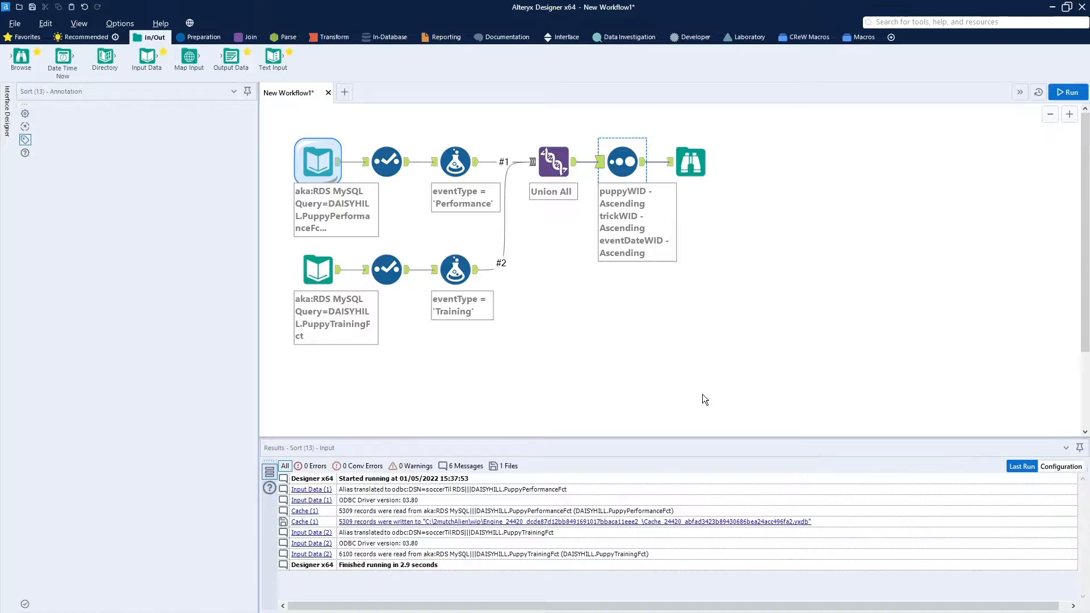
Step: Run the workflow and examine the sorted union records in the Browse tool
click(1067, 92)
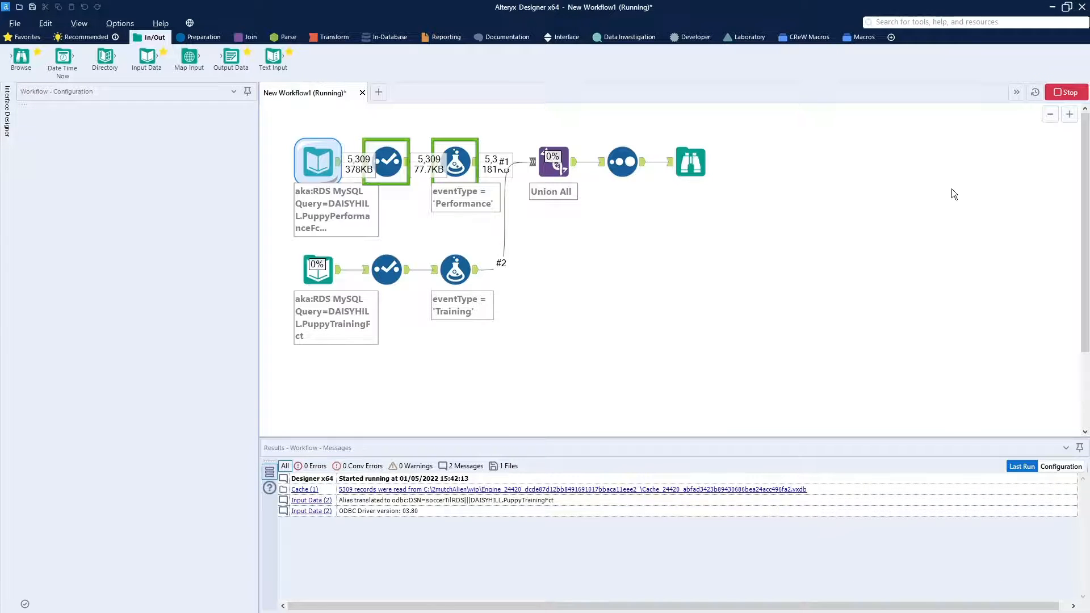
click(691, 163)
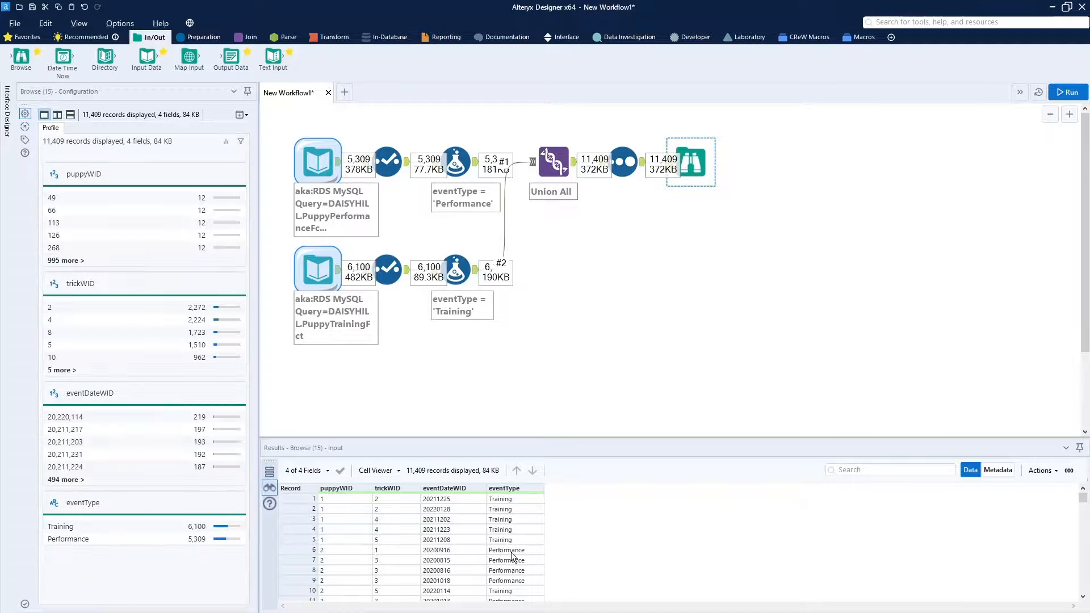
scroll(528, 544, down, 1)
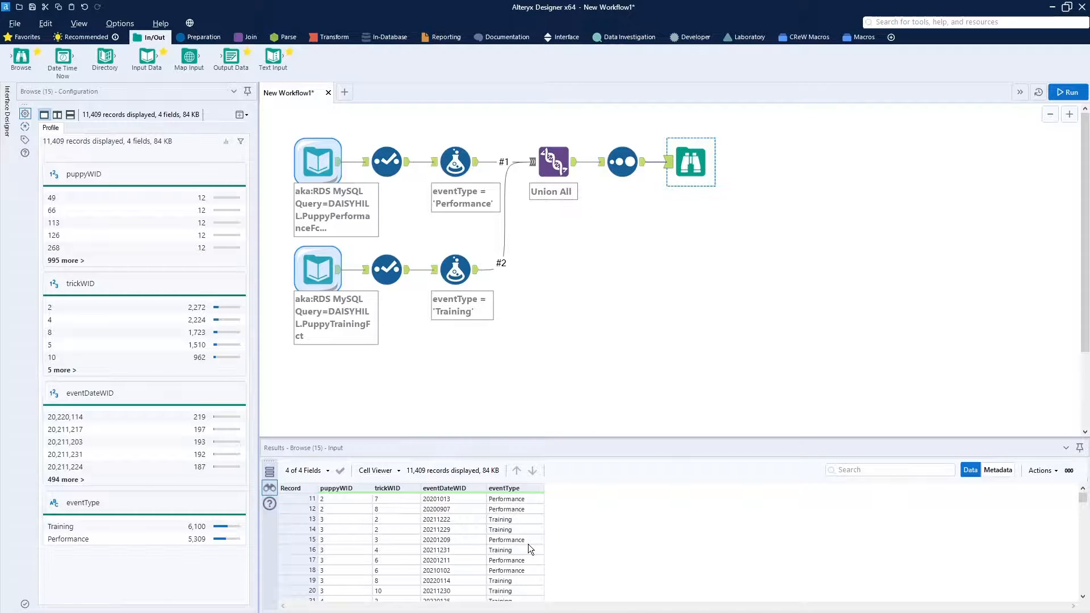
scroll(528, 544, down, 3)
ctrl+click(602, 179)
Step: Add a Select tool as a second branch from the Union and deselect eventDateWID and eventType
click(207, 37)
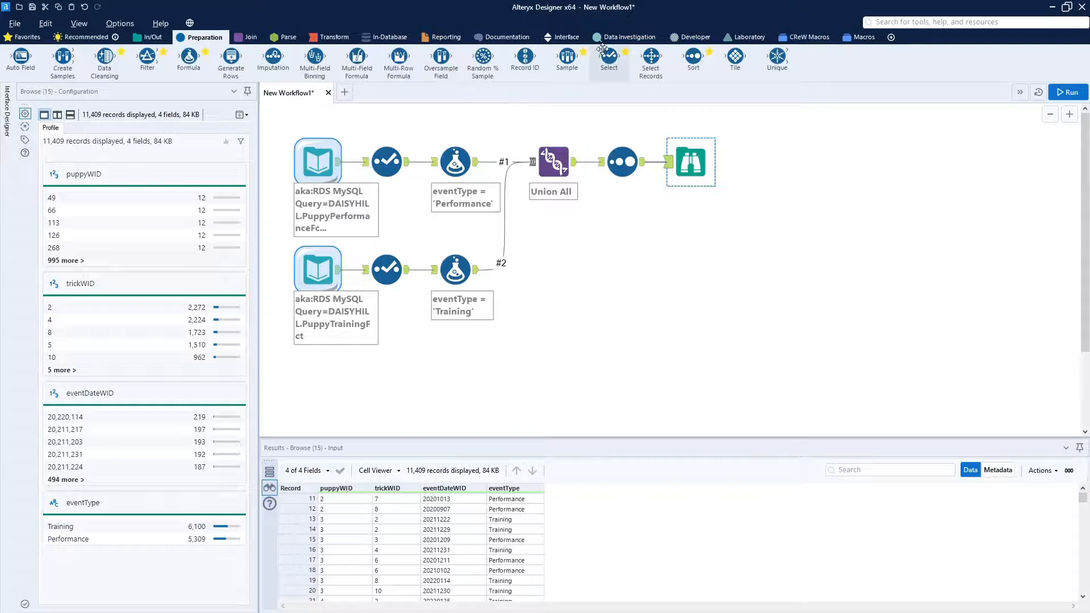
drag(603, 55, 623, 223)
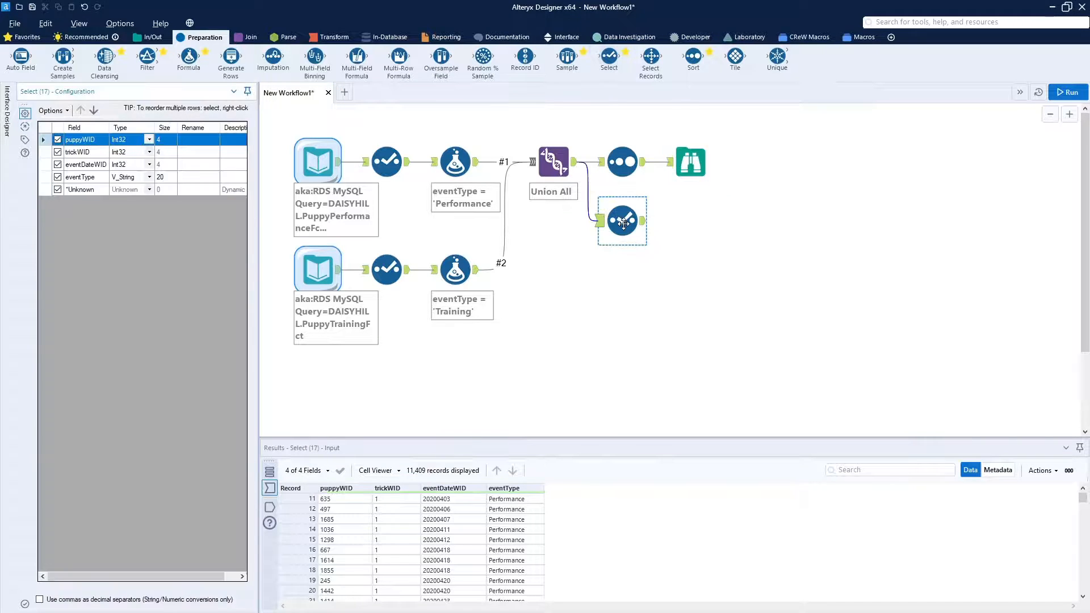
click(60, 166)
click(58, 165)
click(58, 177)
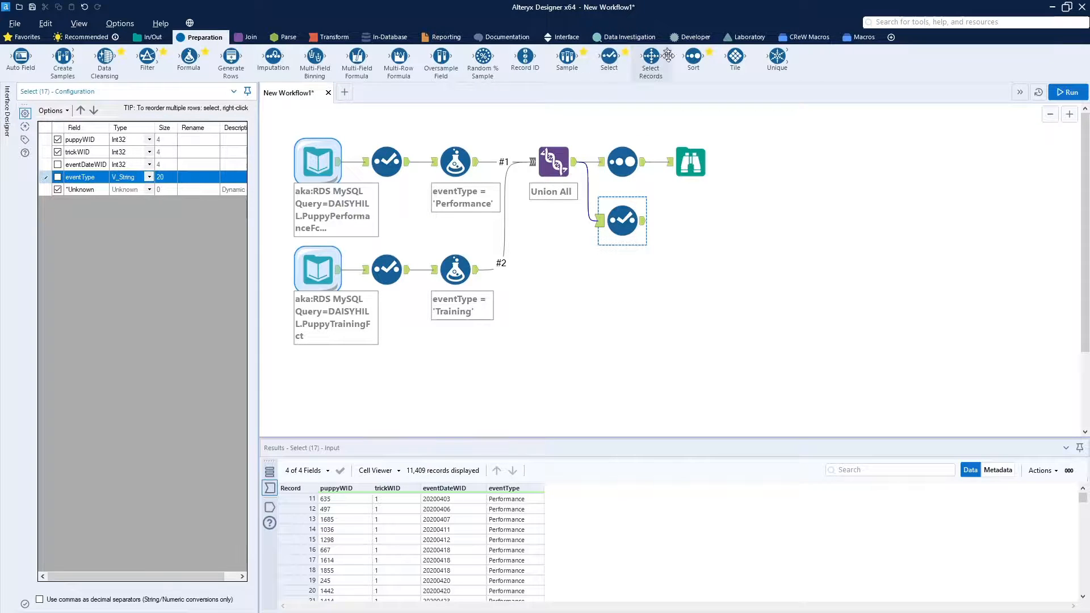
Step: Add a Sort tool after the new Select tool and move it farther along to leave room for another tool
drag(684, 53, 696, 222)
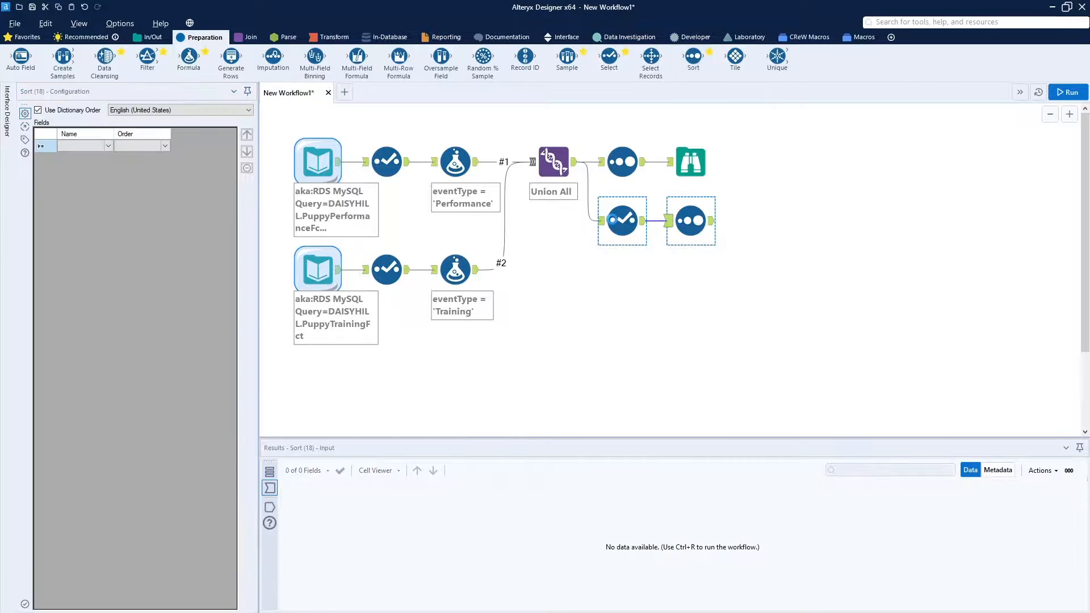
click(464, 181)
drag(690, 221, 757, 226)
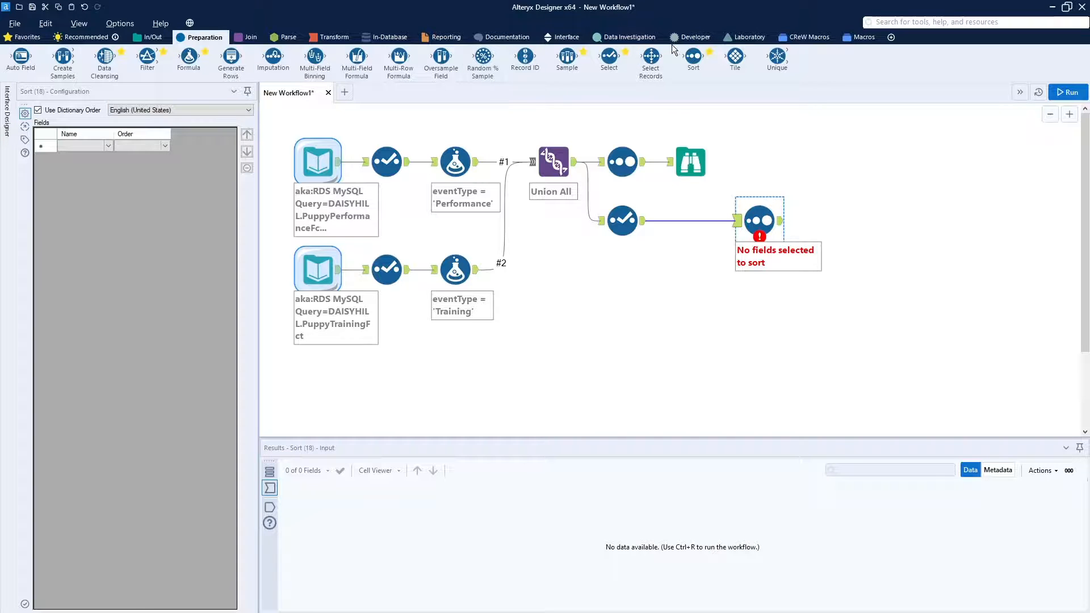
Step: Insert a Unique tool between the Select and Sort tools, using puppyWID and trickWID as its unique columns
drag(777, 56, 691, 223)
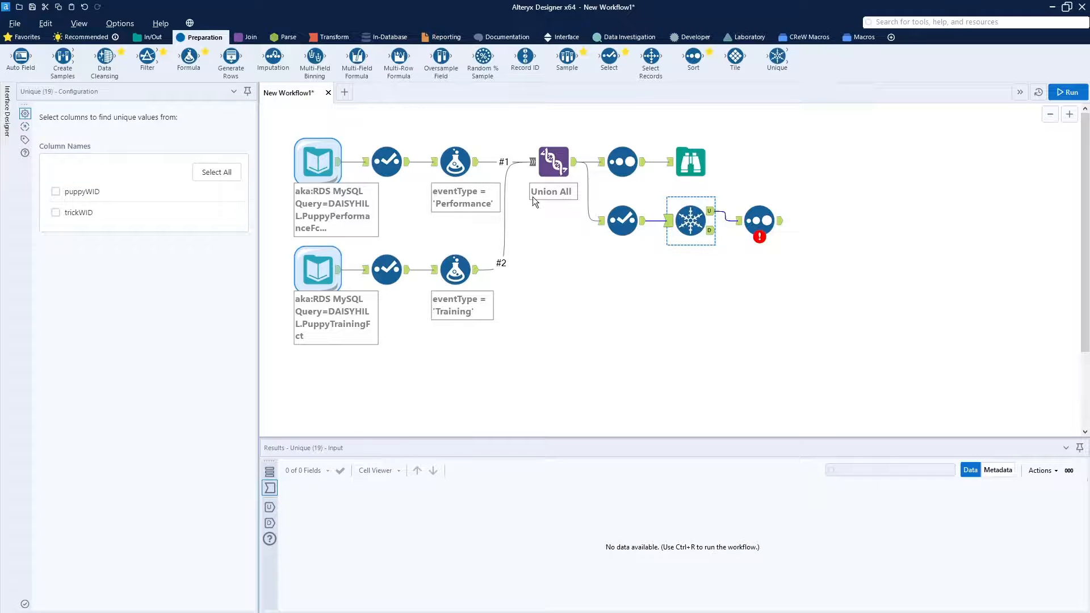
click(98, 191)
click(77, 214)
Step: Sort the unique records ascending by puppyWID and then trickWID, and attach a Browse tool after the Sort
click(760, 221)
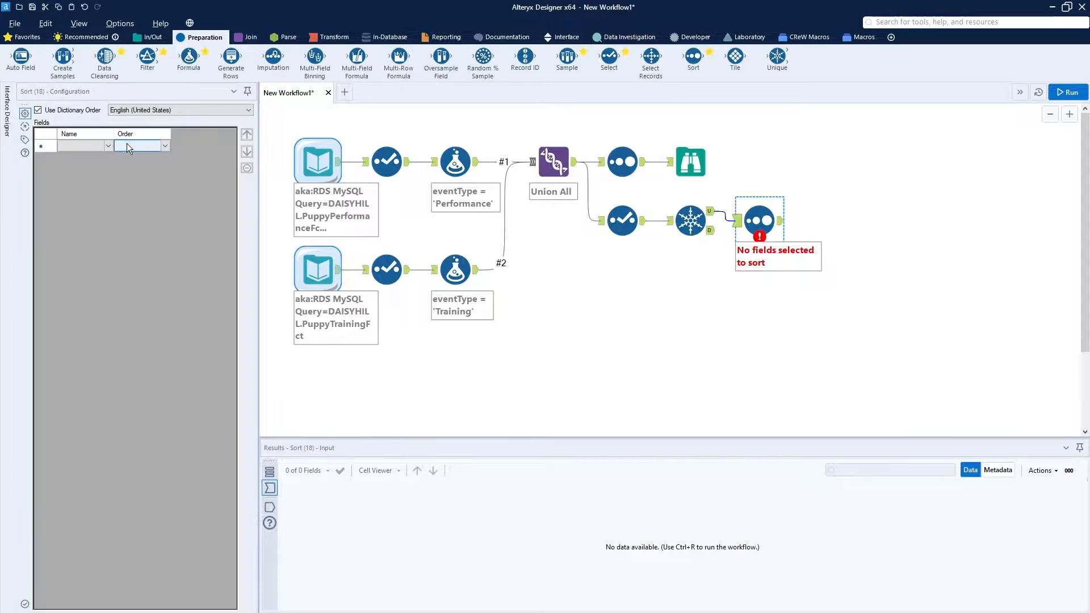
click(107, 145)
click(104, 161)
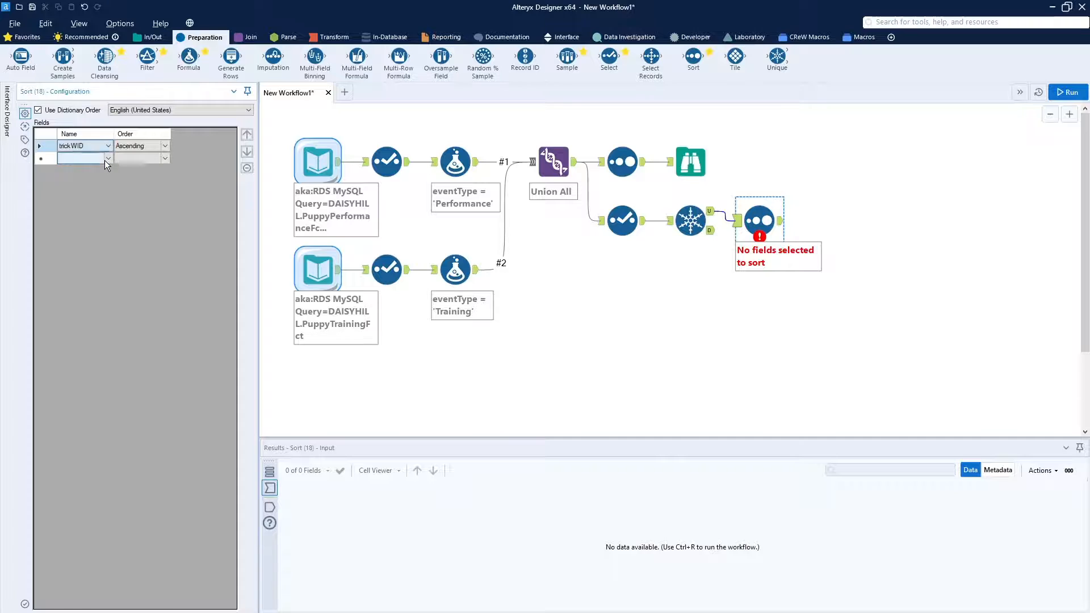
click(108, 157)
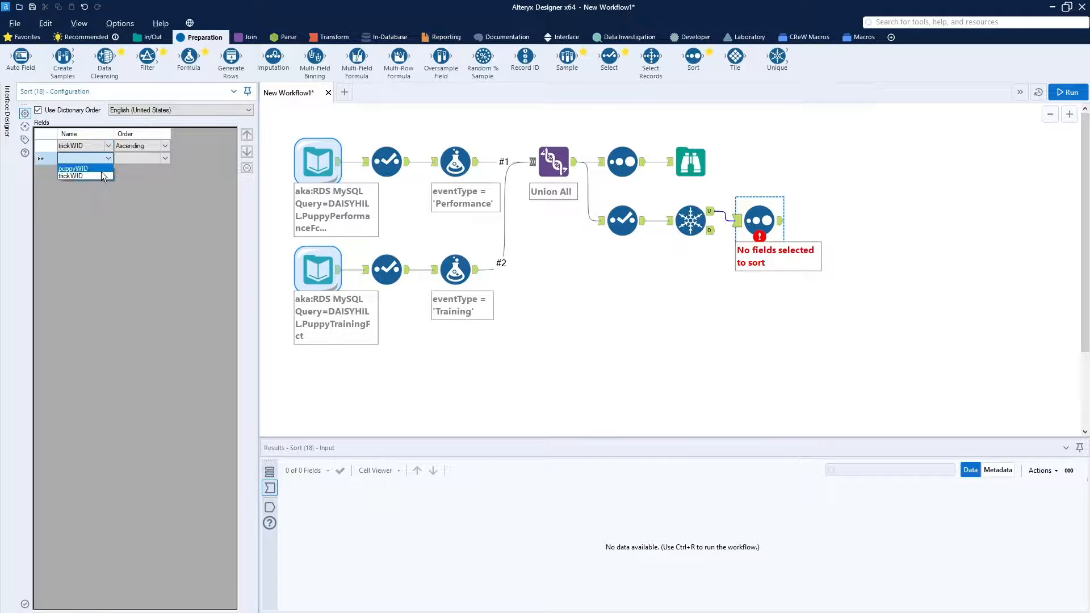
click(101, 170)
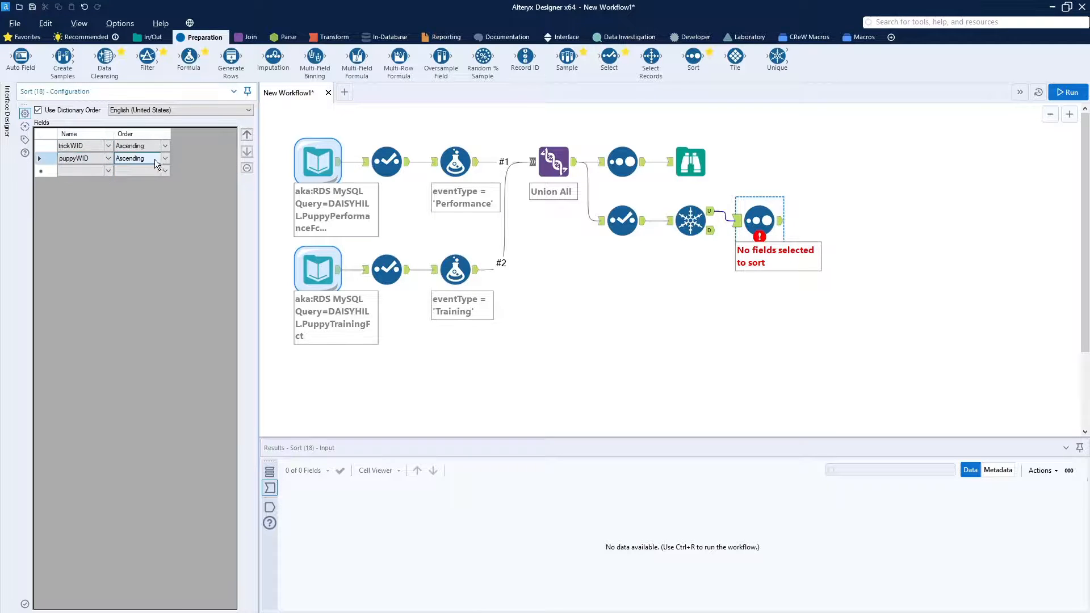
click(247, 137)
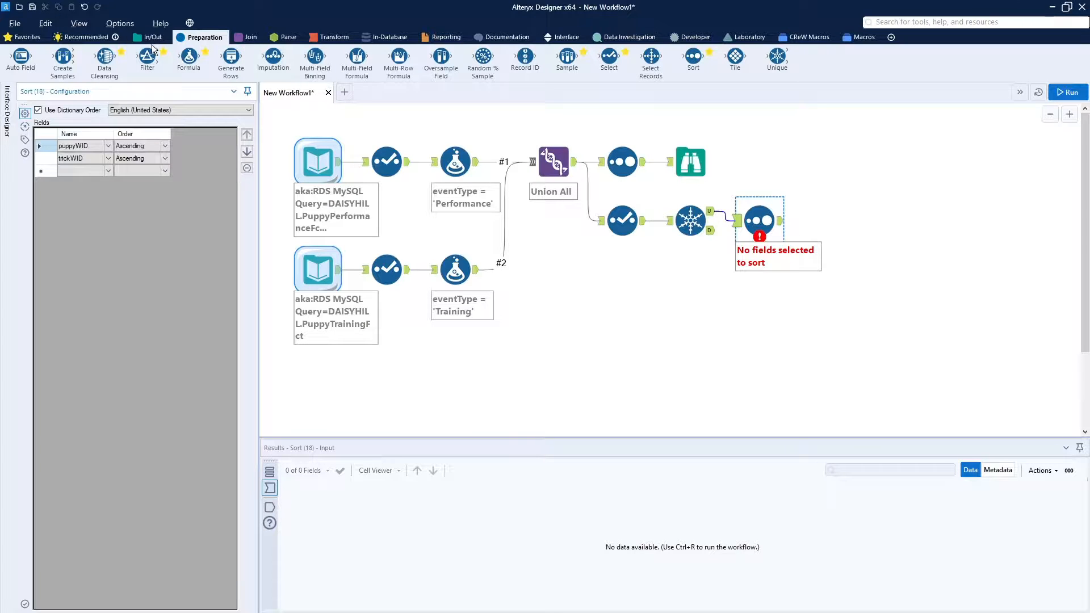
click(150, 37)
mouse_move(21, 57)
mouse_down()
mouse_move(185, 80)
mouse_move(613, 233)
mouse_move(780, 204)
mouse_move(831, 222)
mouse_up()
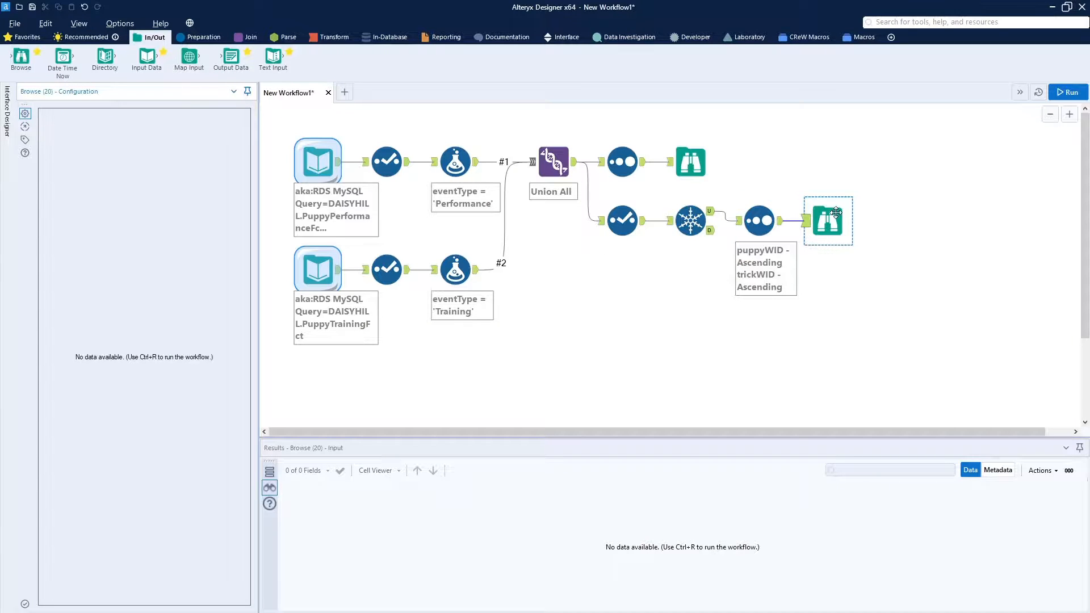
Step: Set the Sort tool in the distinct Union branch to never show its annotation
click(765, 220)
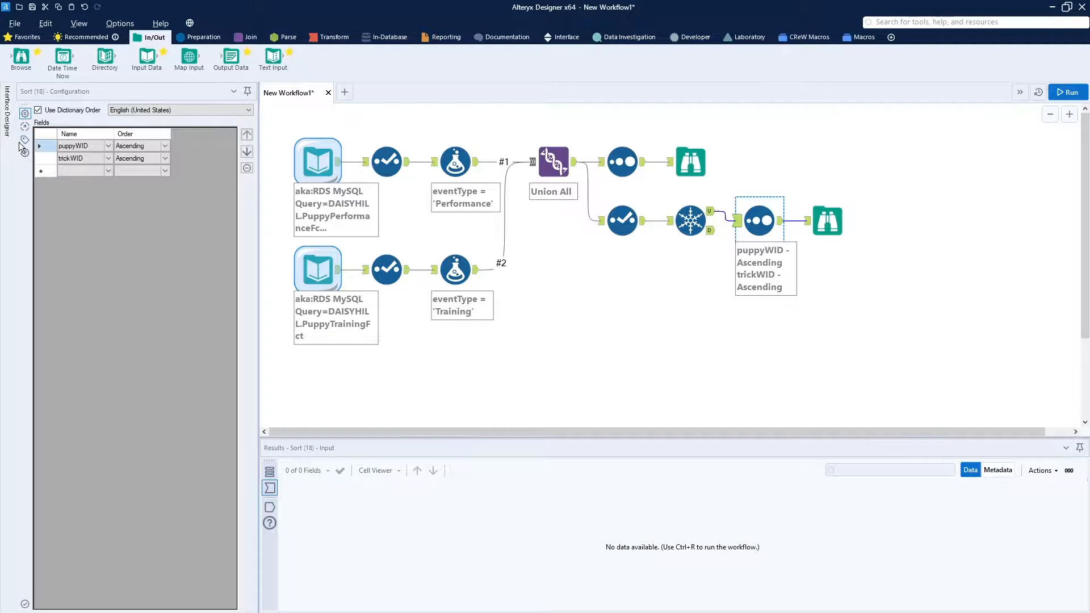
click(24, 142)
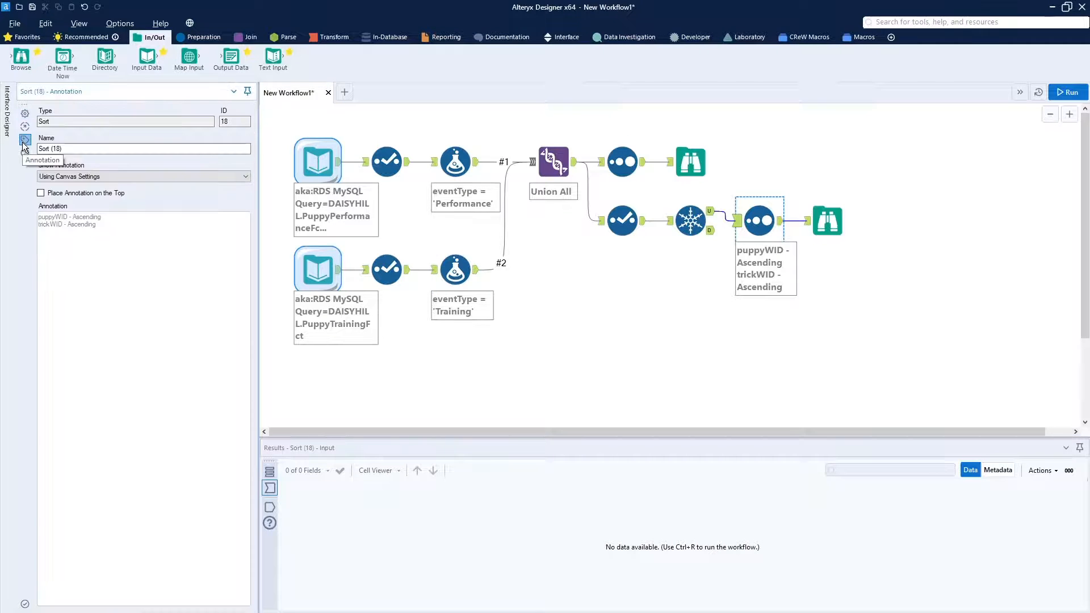
click(100, 177)
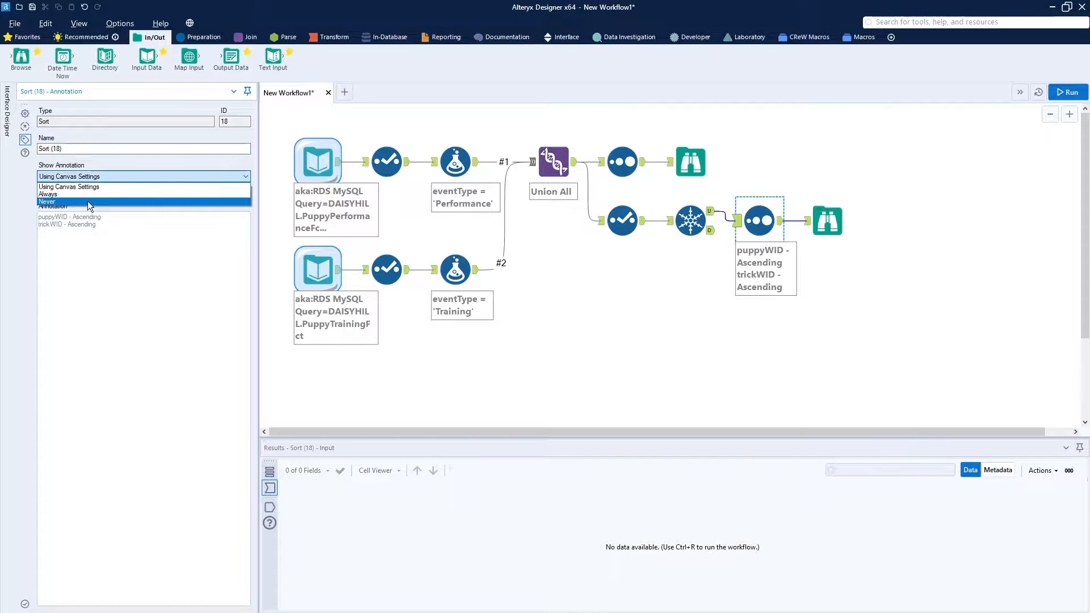
click(87, 201)
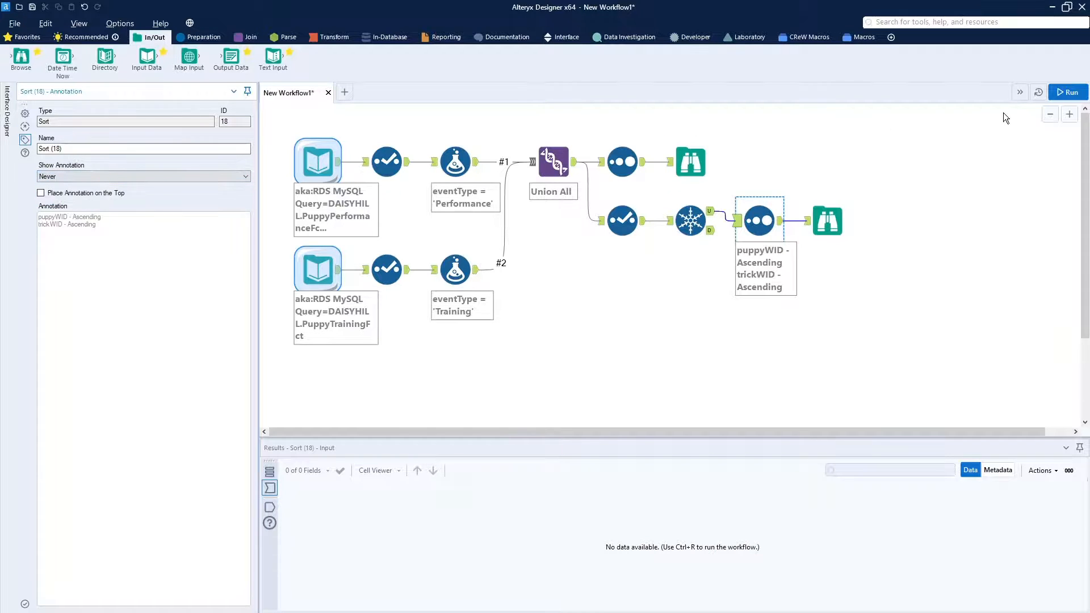
Step: Run the workflow and view the records in the Browse tool at the end of the distinct Union branch
click(1067, 91)
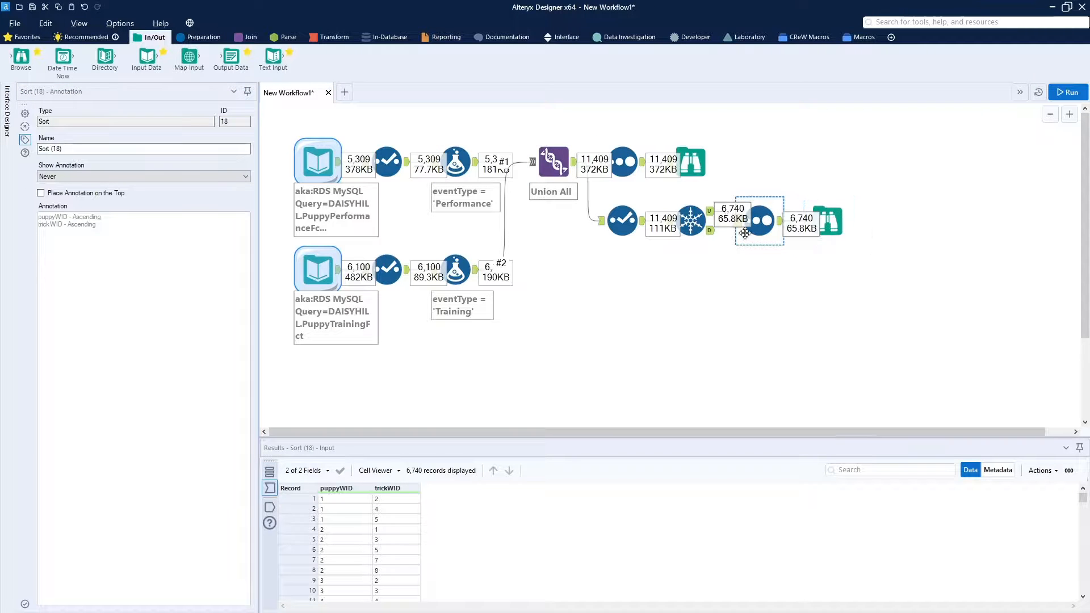
ctrl+click(817, 230)
click(837, 226)
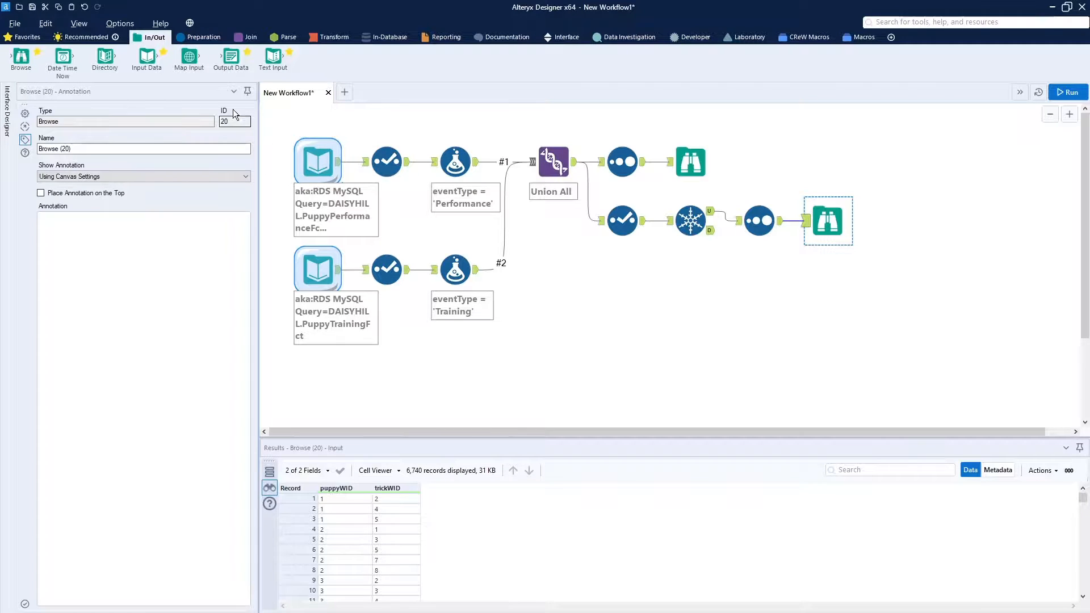
Step: Place a new Select tool below the distinct Union branch and connect the PuppyPerformanceFct input to it
click(202, 36)
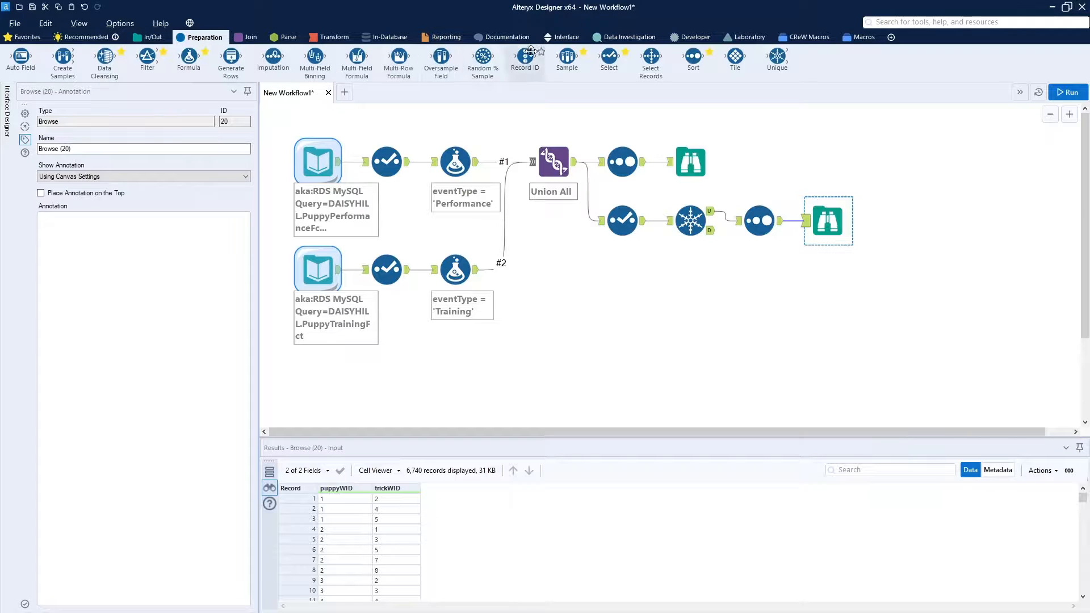
drag(615, 60, 625, 317)
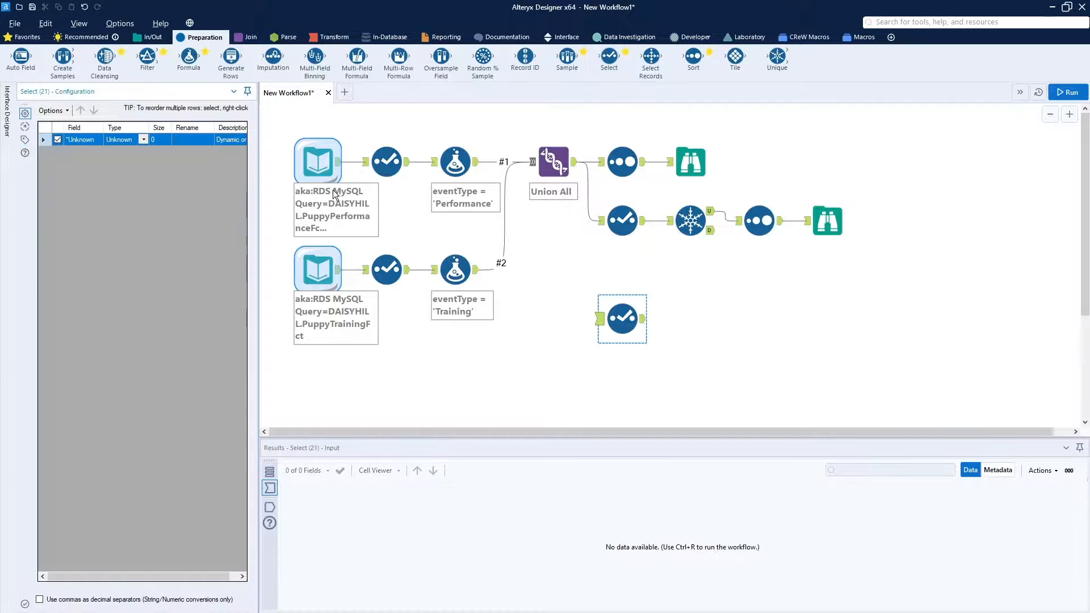
drag(340, 166, 599, 319)
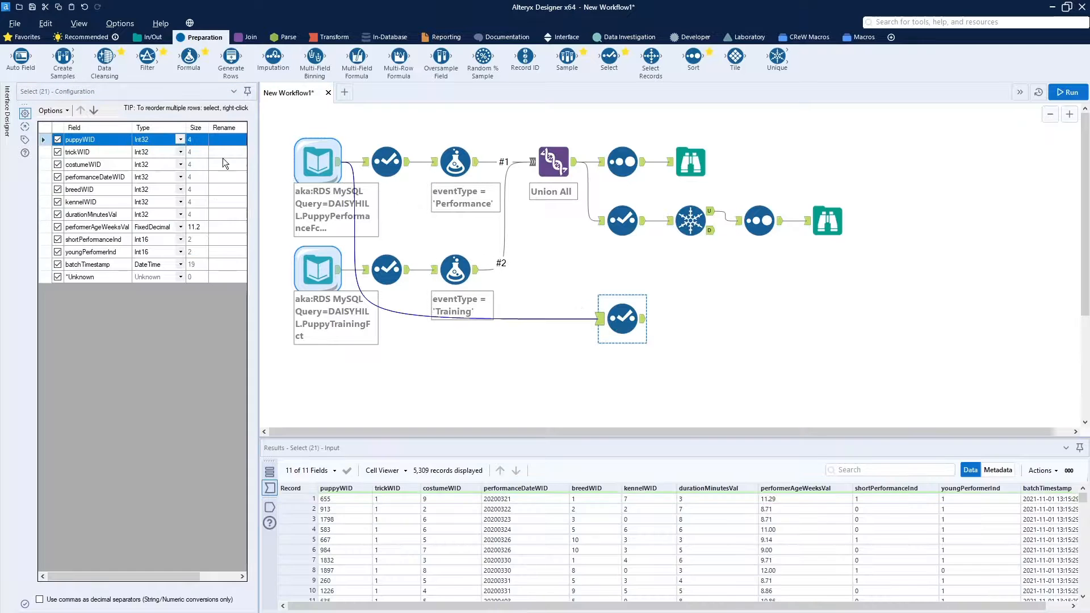
Step: Deselect all fields in the new performance Select tool, keeping only puppyWID and trickWID
click(59, 111)
click(58, 113)
click(53, 110)
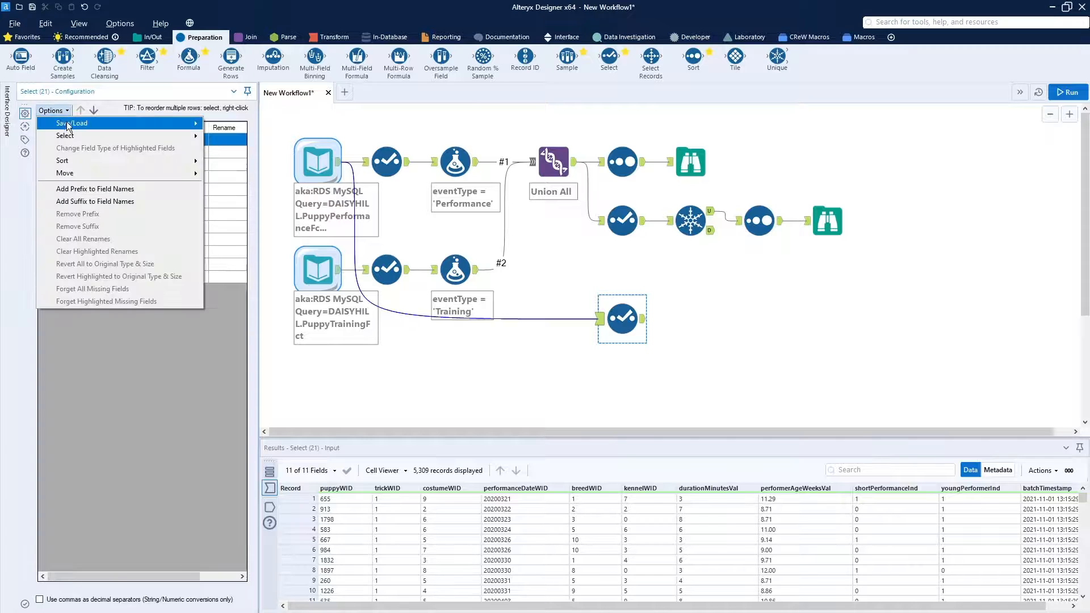
mouse_move(93, 136)
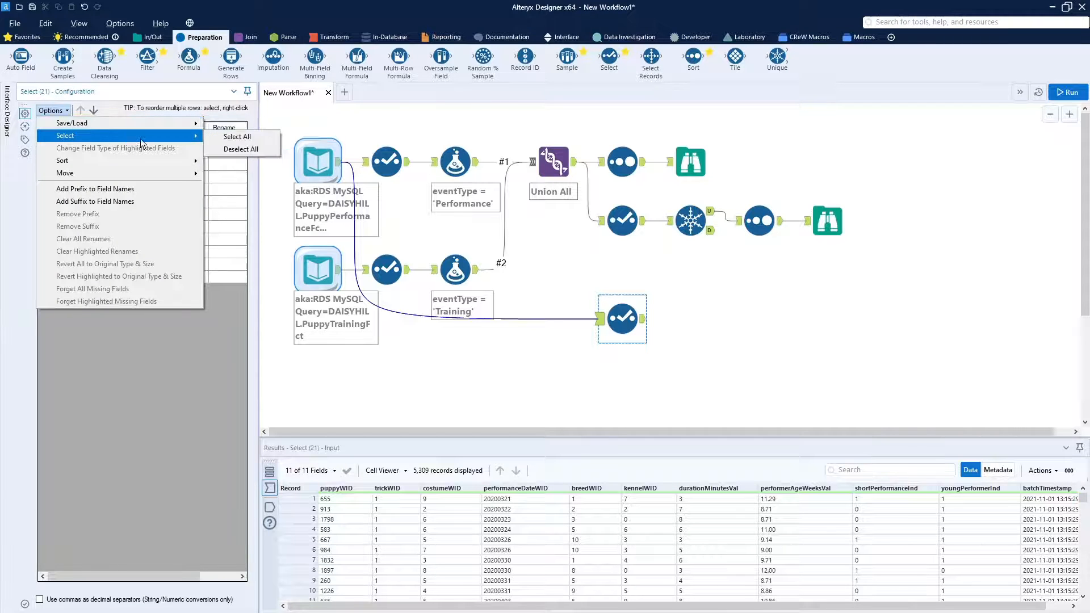
click(237, 152)
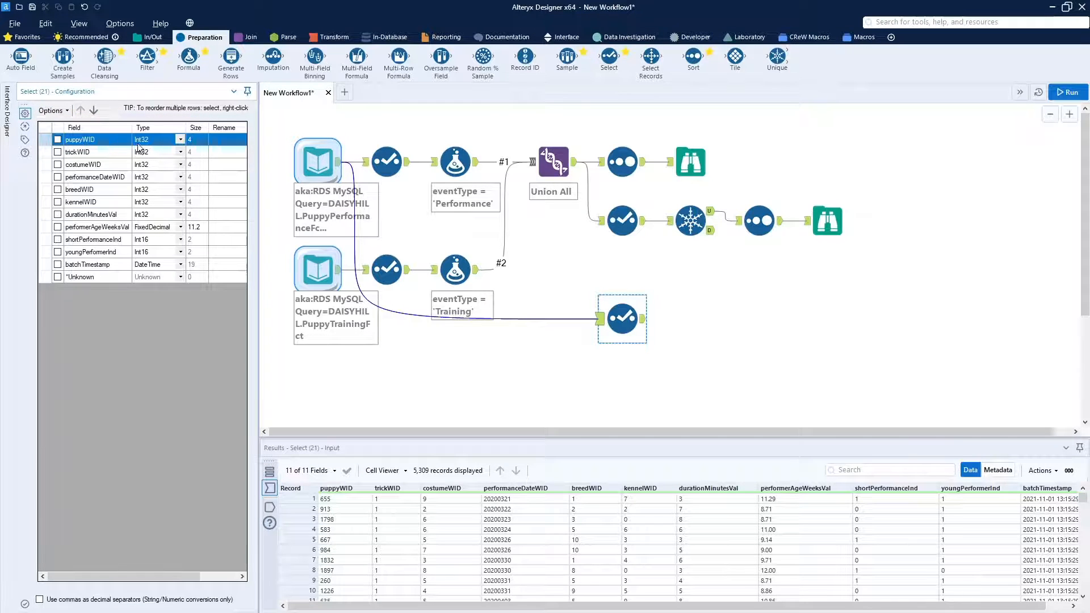
click(58, 139)
click(57, 152)
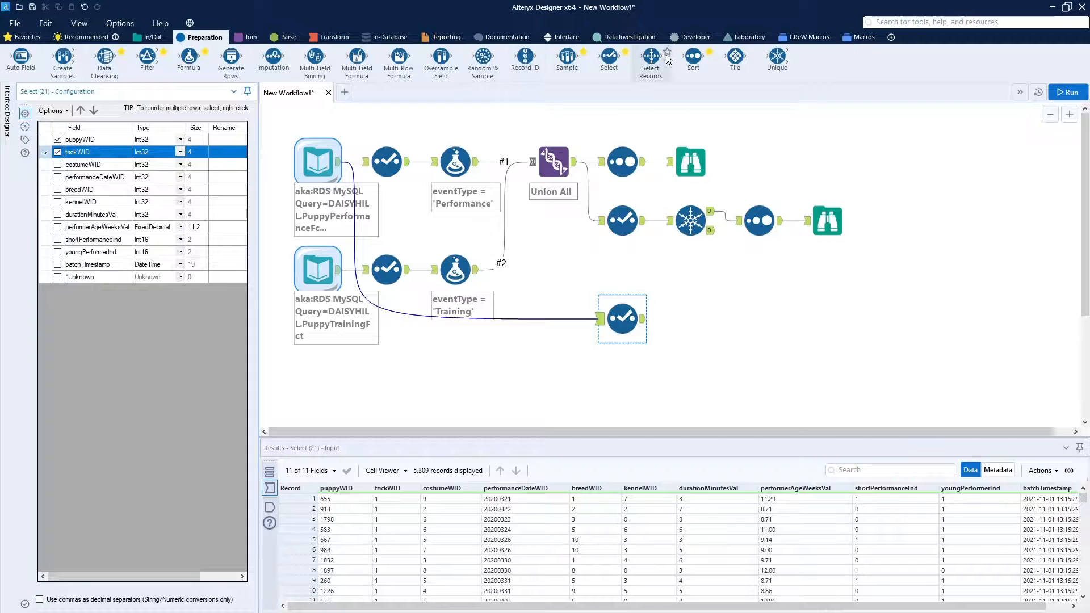
Step: Add another Select tool below, fed by the PuppyTrainingFct input, and keep only puppyWID and trickWID
drag(603, 49, 628, 383)
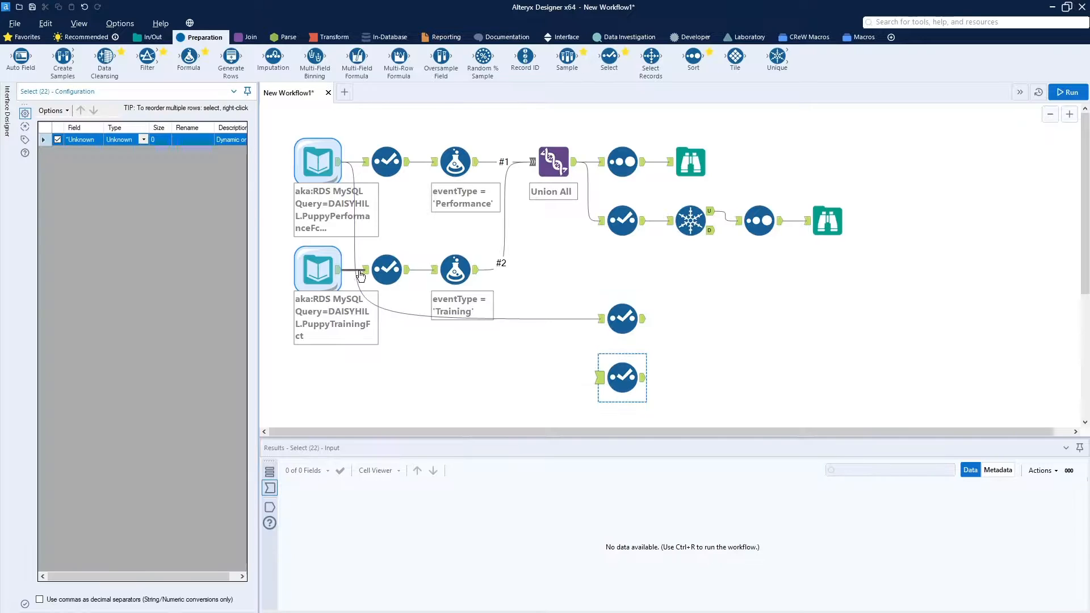
drag(340, 277, 599, 378)
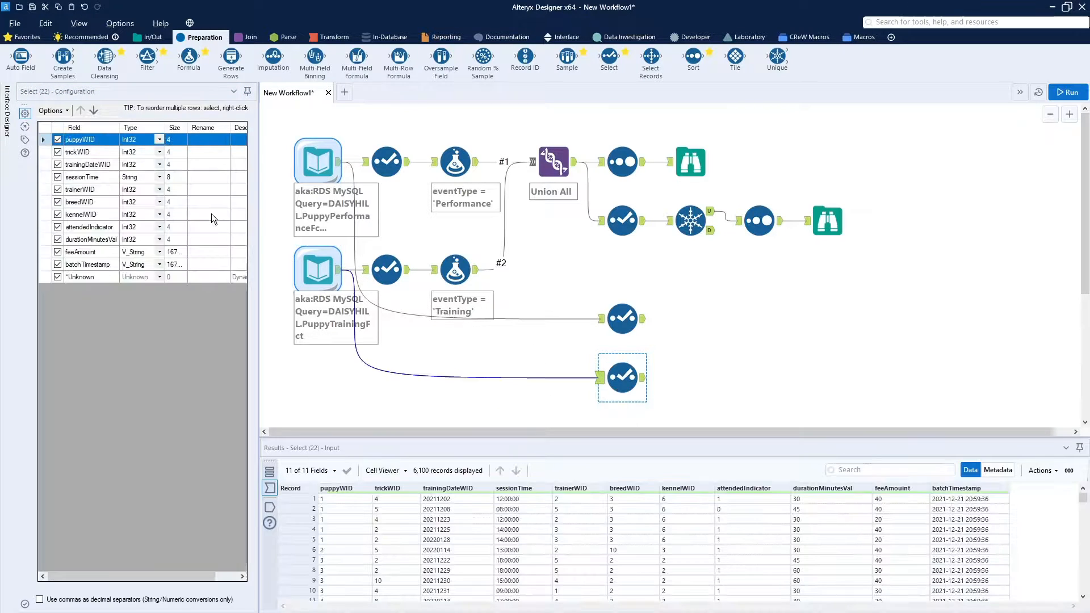
click(62, 111)
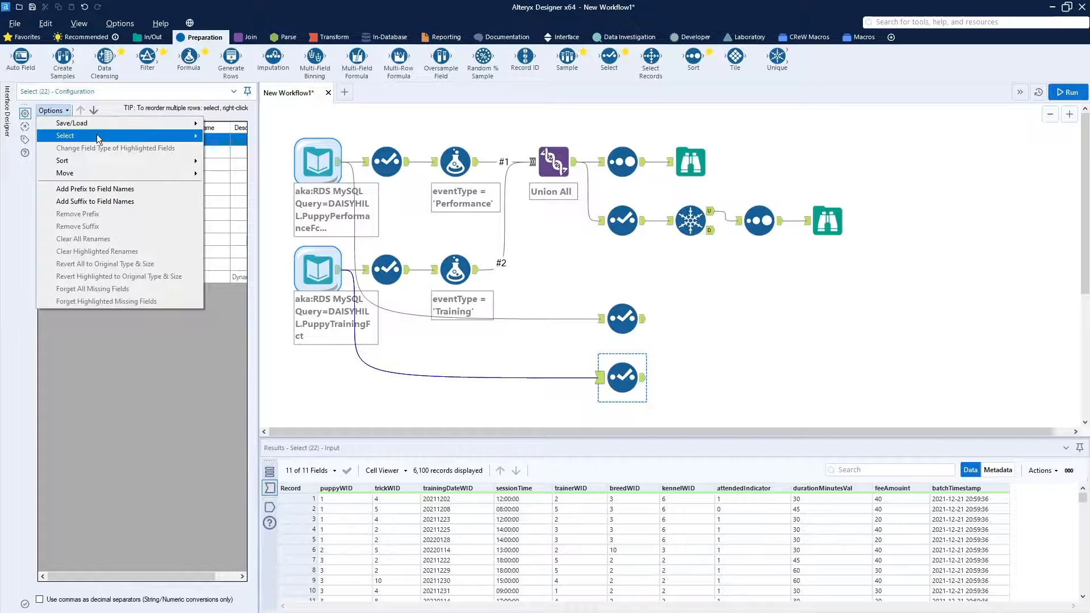
mouse_move(104, 140)
click(244, 150)
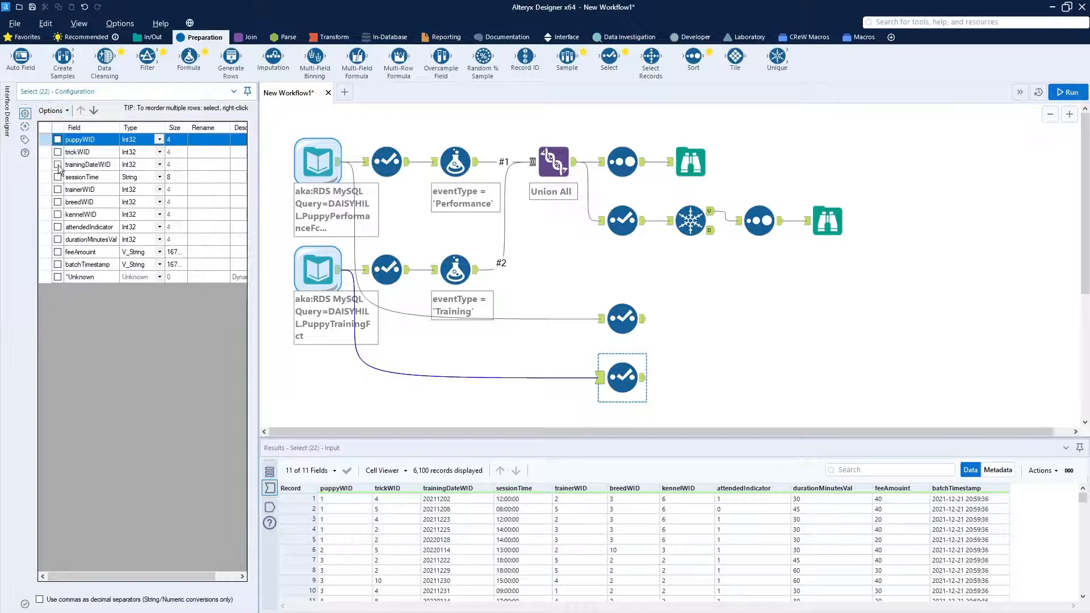
click(57, 140)
click(57, 152)
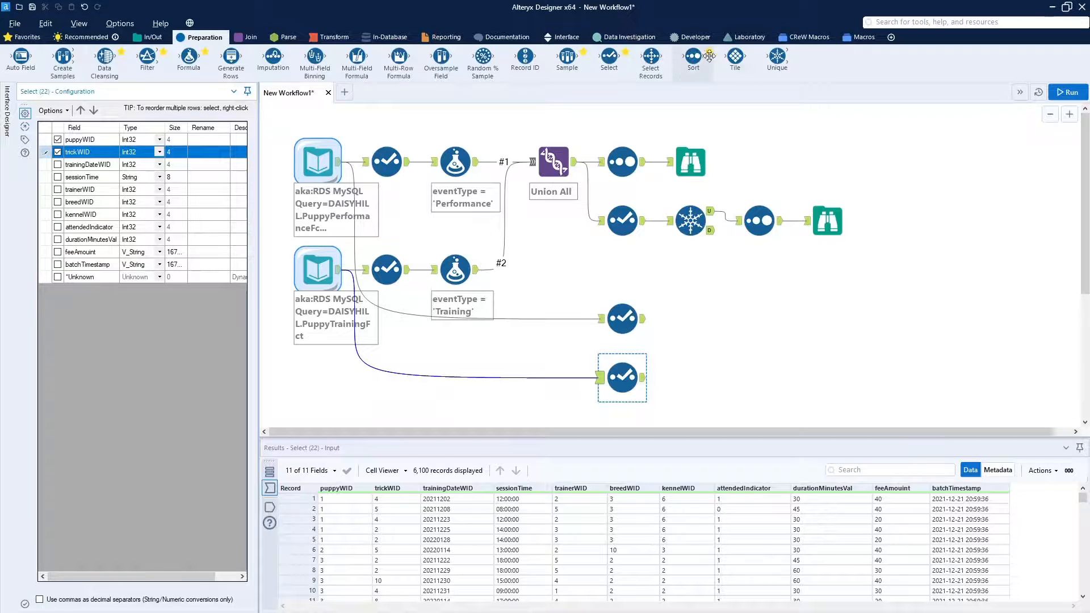
Step: Attach a Unique tool to each of the two new Select tools, using puppyWID and trickWID as unique columns
drag(775, 55, 691, 319)
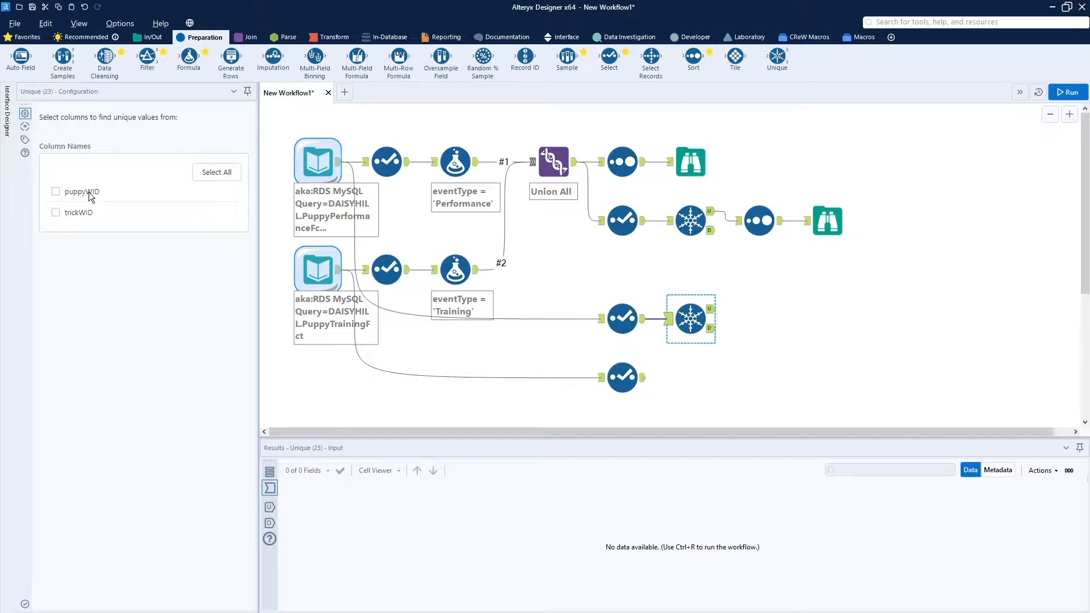
click(89, 192)
click(77, 212)
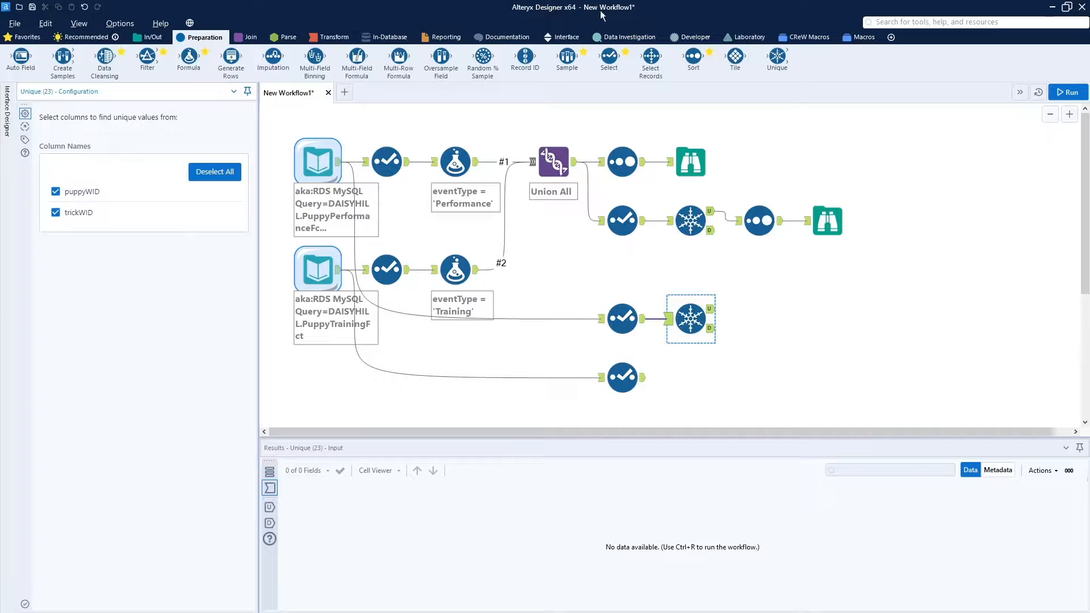
drag(780, 61, 693, 382)
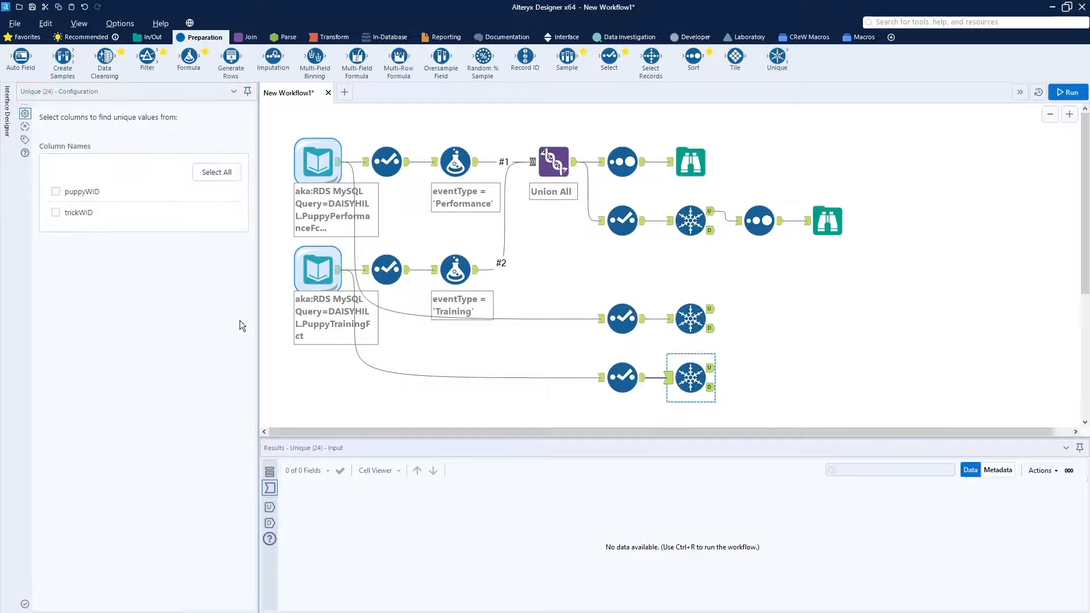
click(94, 195)
click(80, 211)
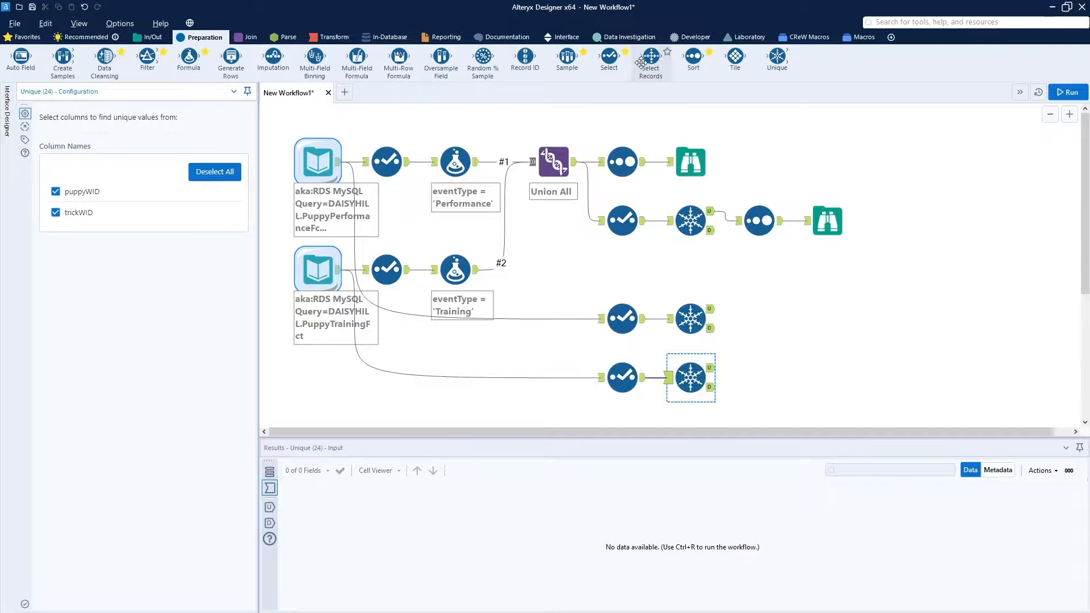
Step: Add a Join tool, connecting the performance unique output to its left input and the training unique output to its right input
click(250, 36)
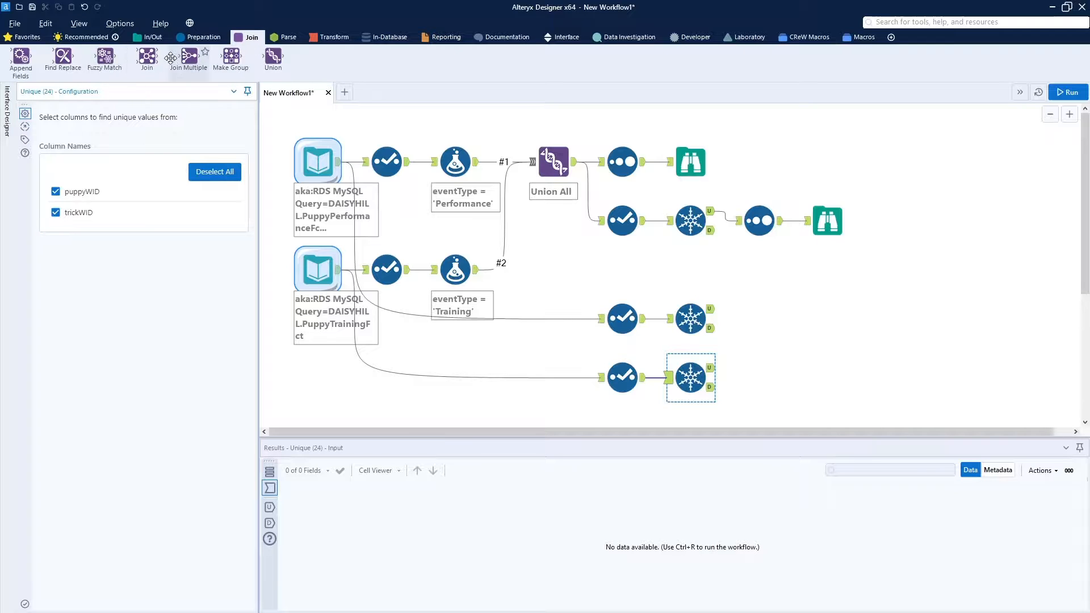
drag(147, 61, 887, 339)
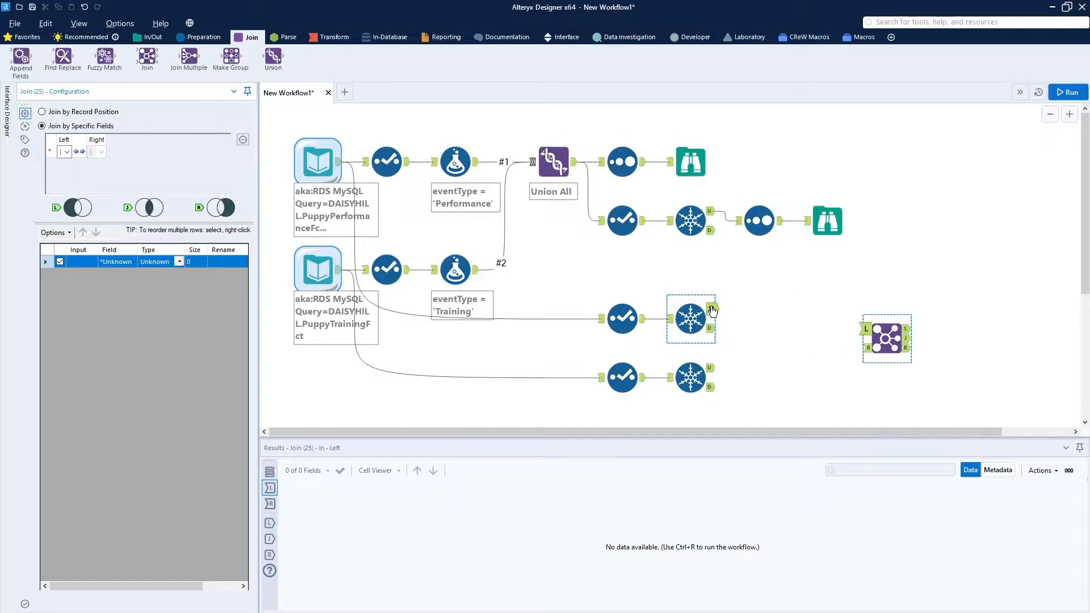
drag(712, 310, 865, 328)
drag(714, 372, 785, 346)
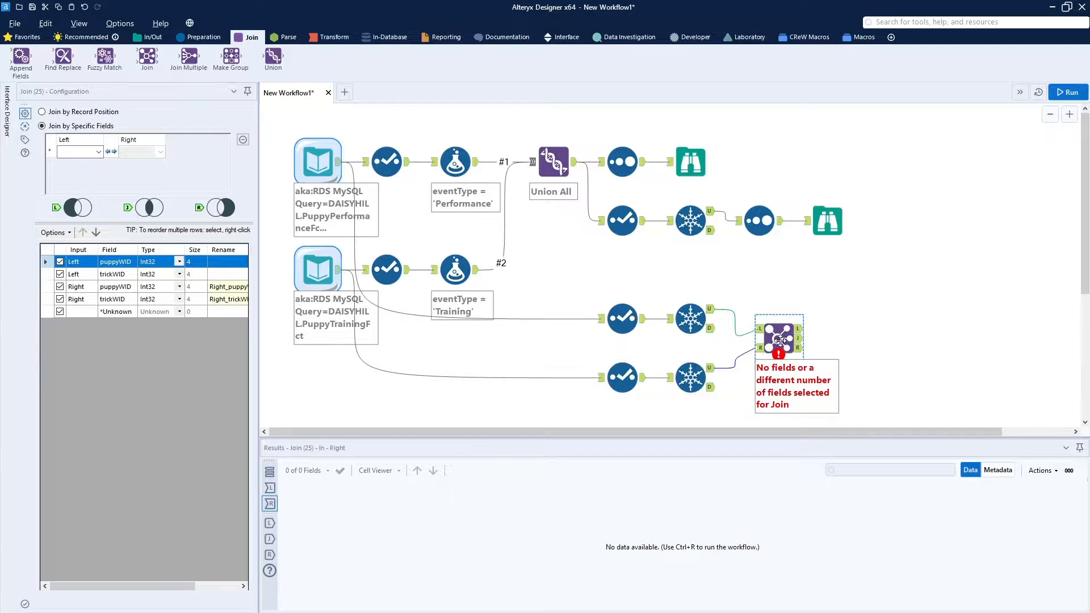
drag(780, 338, 780, 329)
Step: Join on puppyWID and trickWID, and deselect the right-hand puppyWID and trickWID from the output
click(98, 151)
click(86, 162)
click(100, 165)
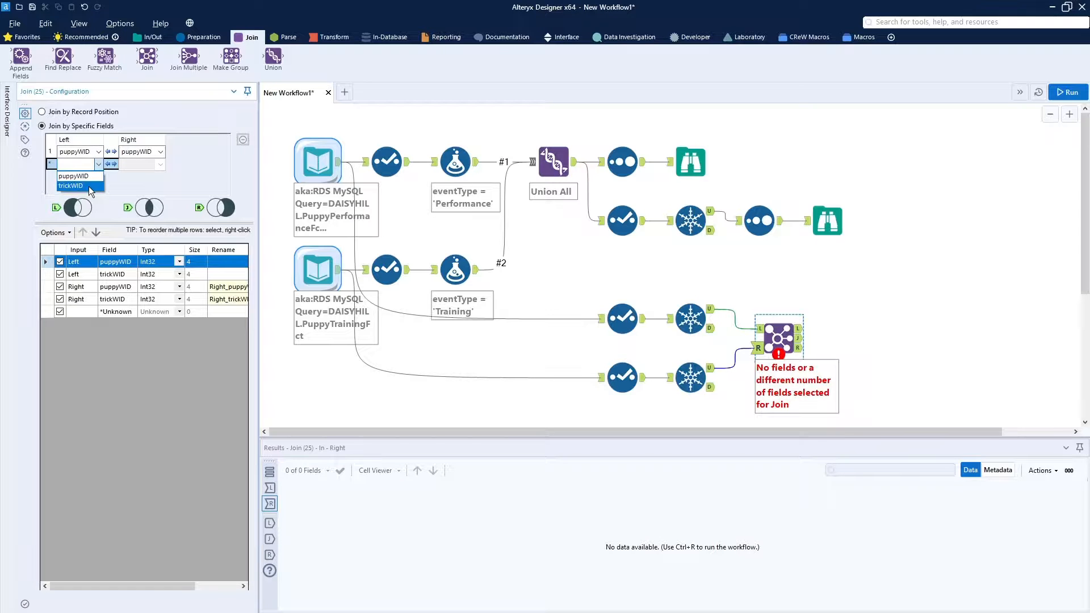
click(88, 186)
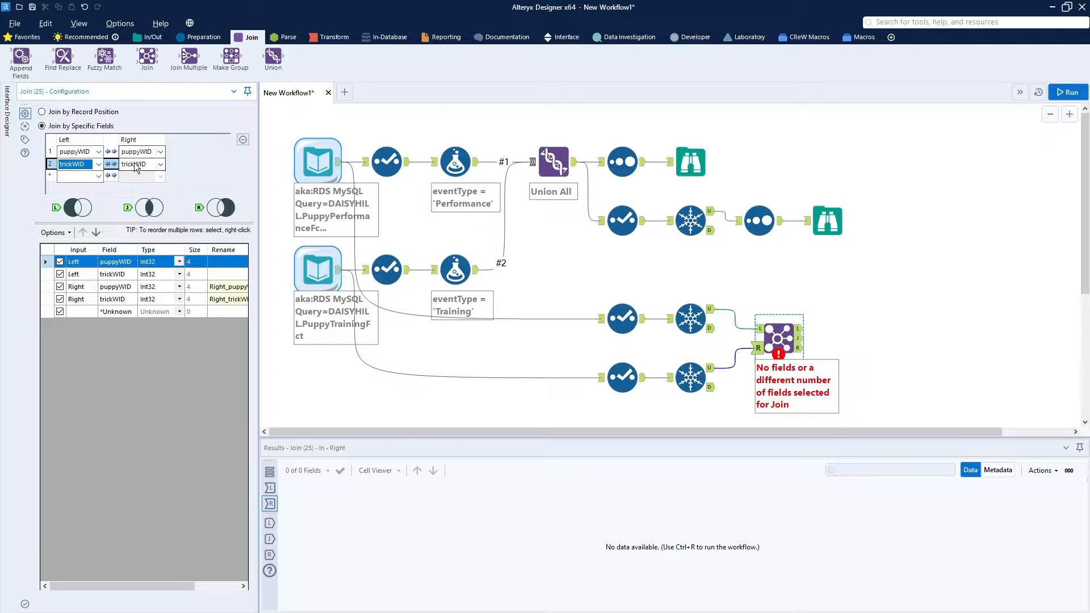
click(61, 286)
click(60, 299)
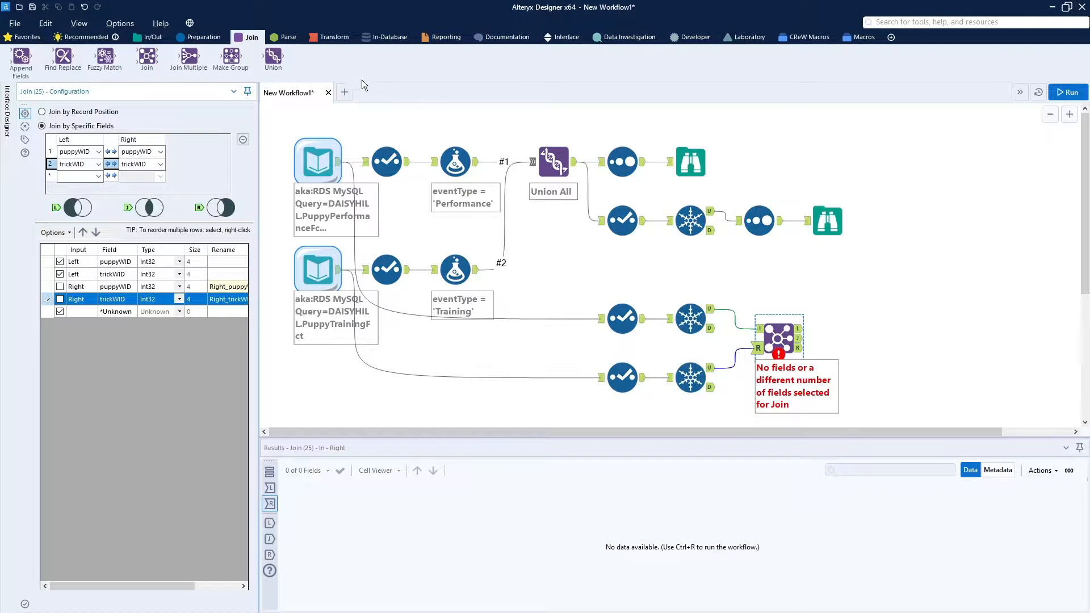
Step: Run the workflow and view the matched records in the Join tool's J output
click(1066, 93)
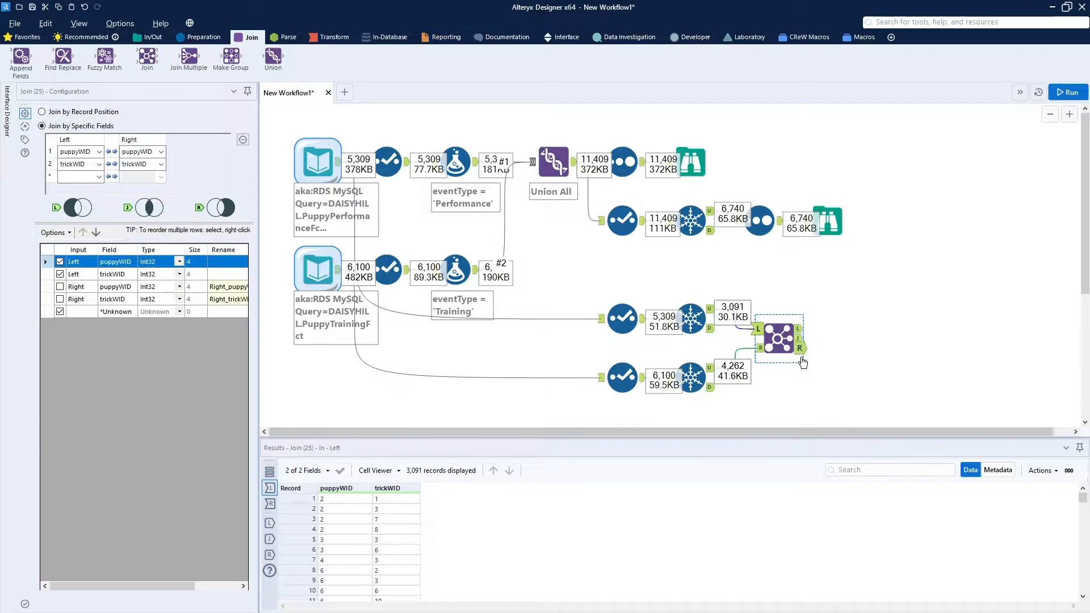
click(799, 339)
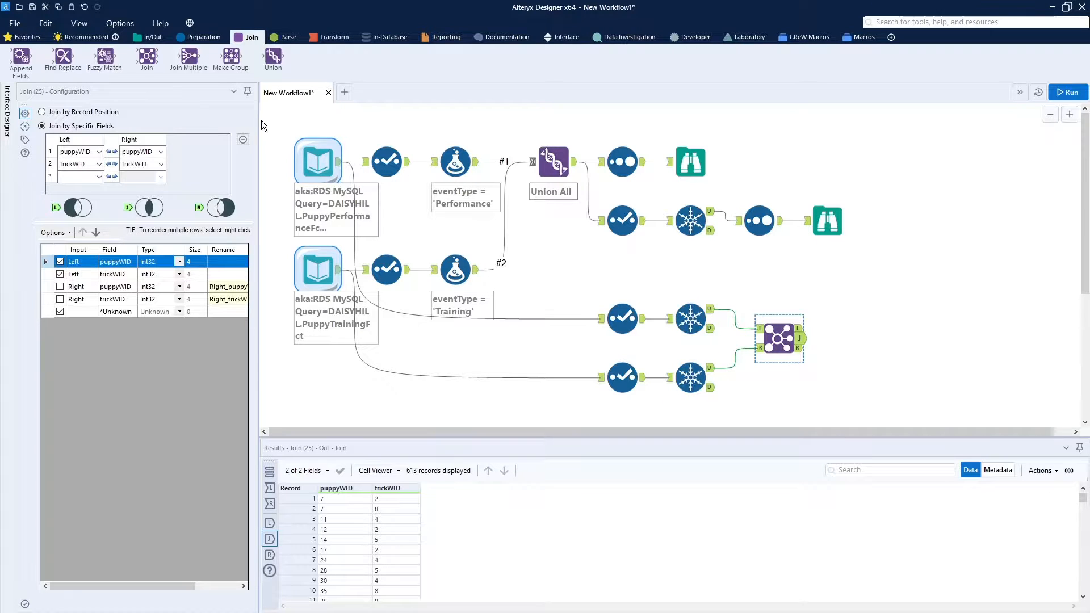
Step: Attach a Select tool to the Join's J output and annotate it "Intersect"
click(205, 39)
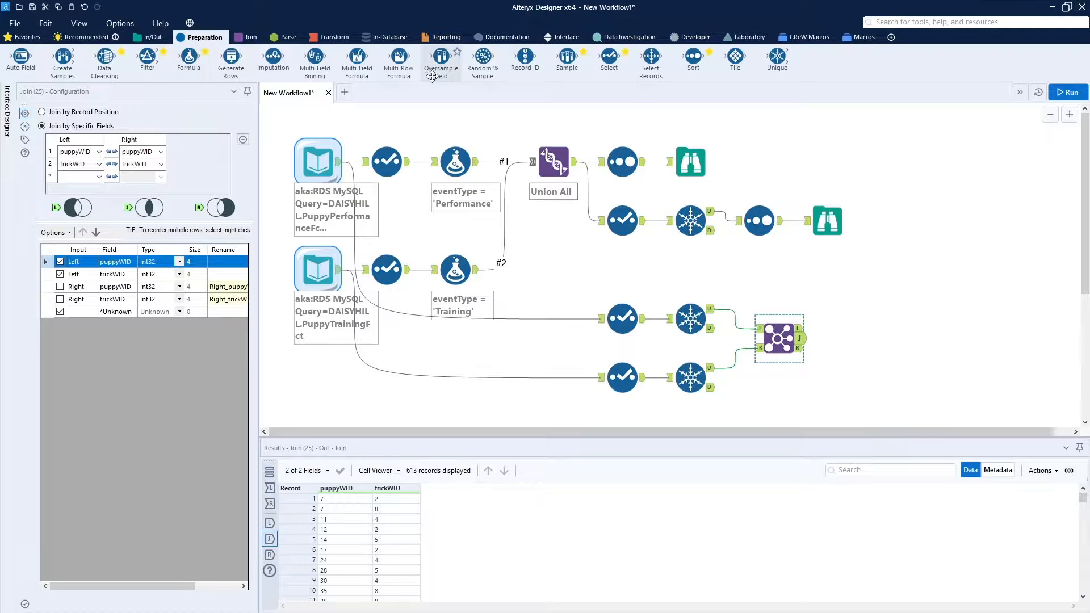
drag(609, 57, 855, 340)
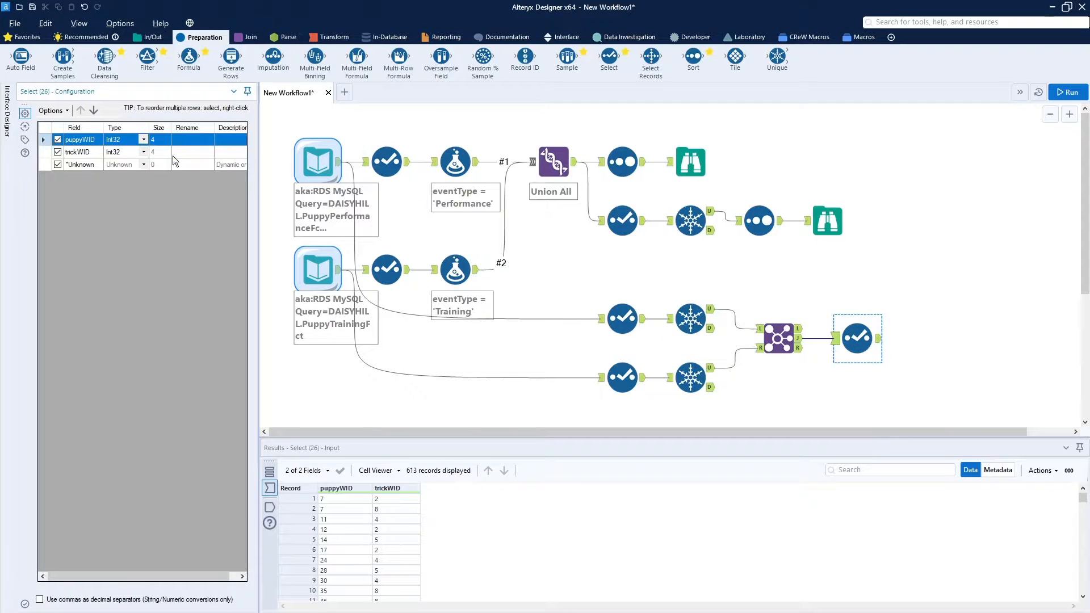
click(25, 140)
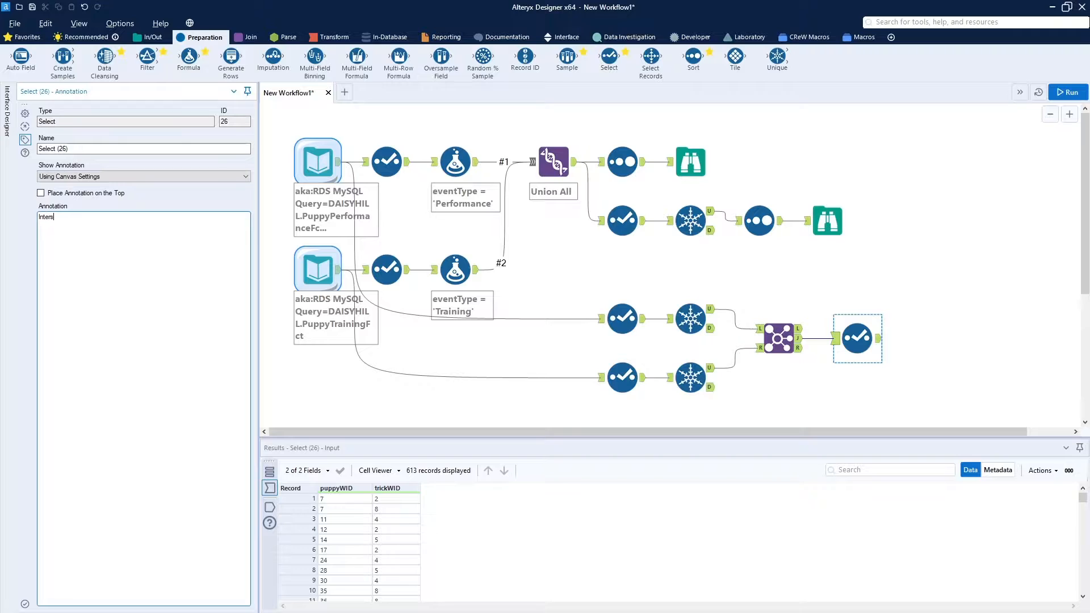
text(Inter)
click(952, 210)
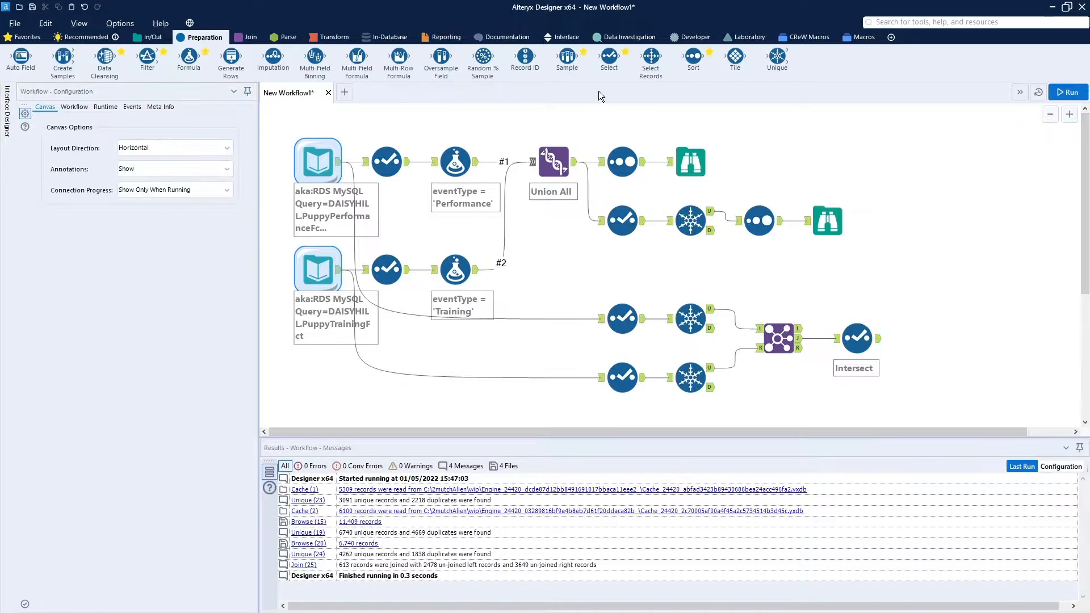
Step: Copy the distinct Union branch's Sort tool onto the Intersect Select tool's output and add a Browse tool after it
click(750, 222)
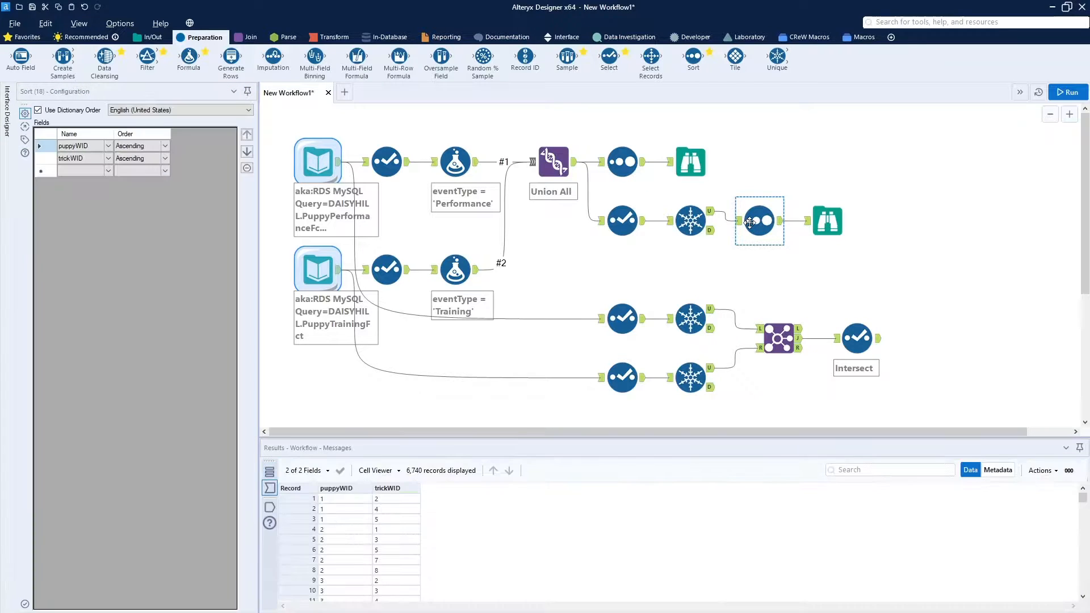
right_click(750, 222)
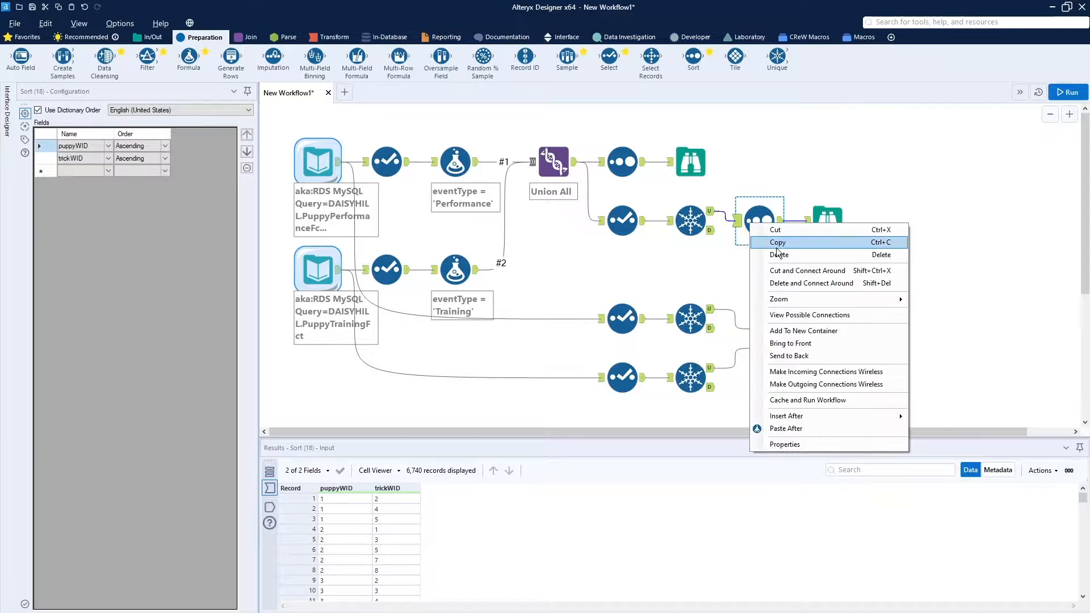
click(777, 248)
click(968, 360)
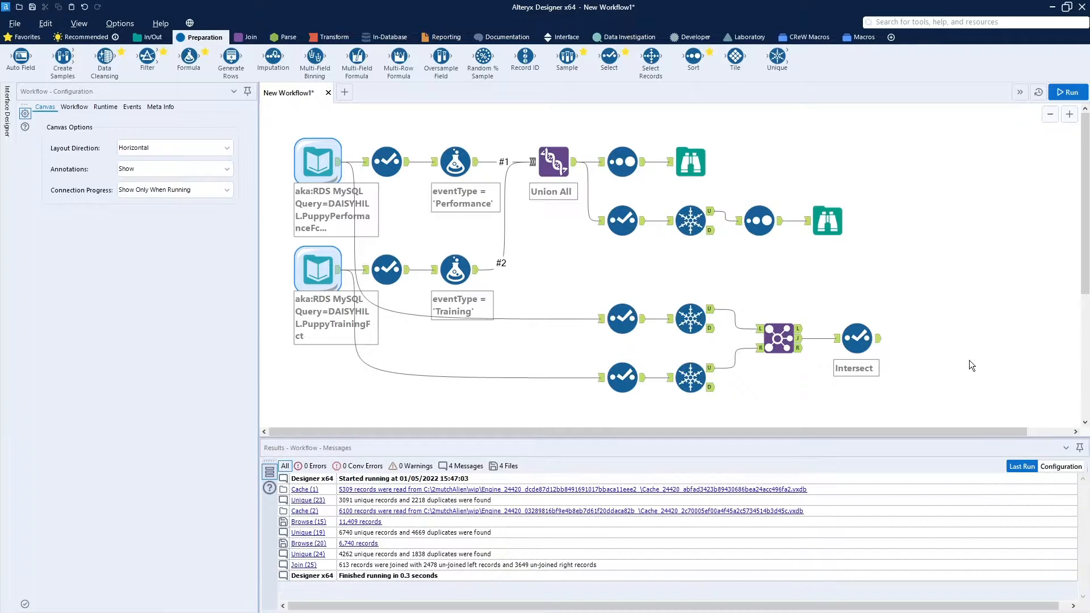
key(ctrl+v)
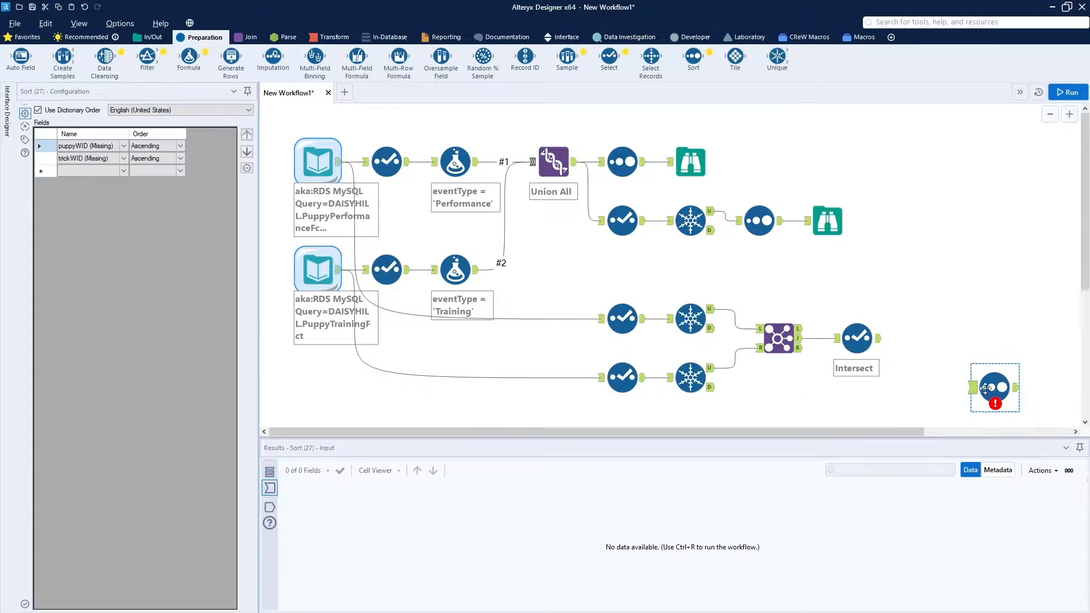
drag(977, 392, 909, 341)
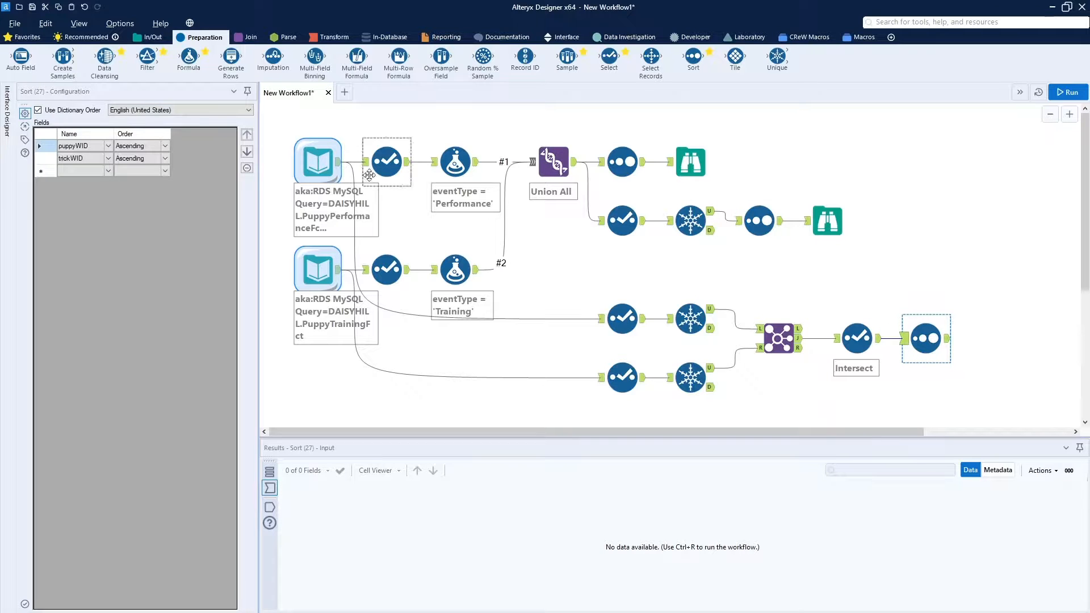
click(145, 38)
drag(21, 57, 997, 339)
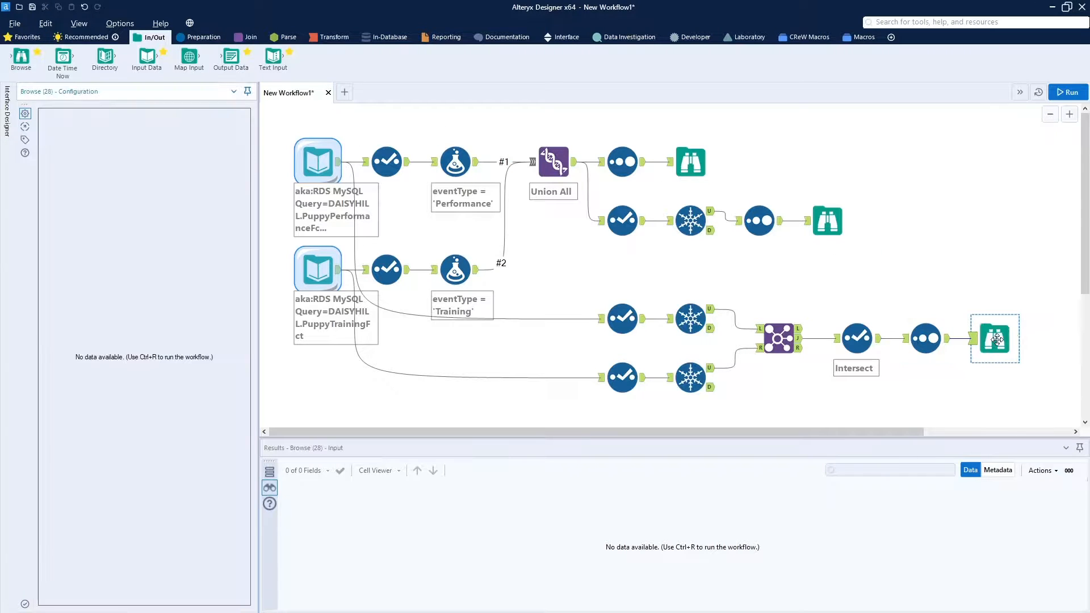
Step: Run the workflow and view the unmatched records in the Join tool's L and R outputs
click(1063, 95)
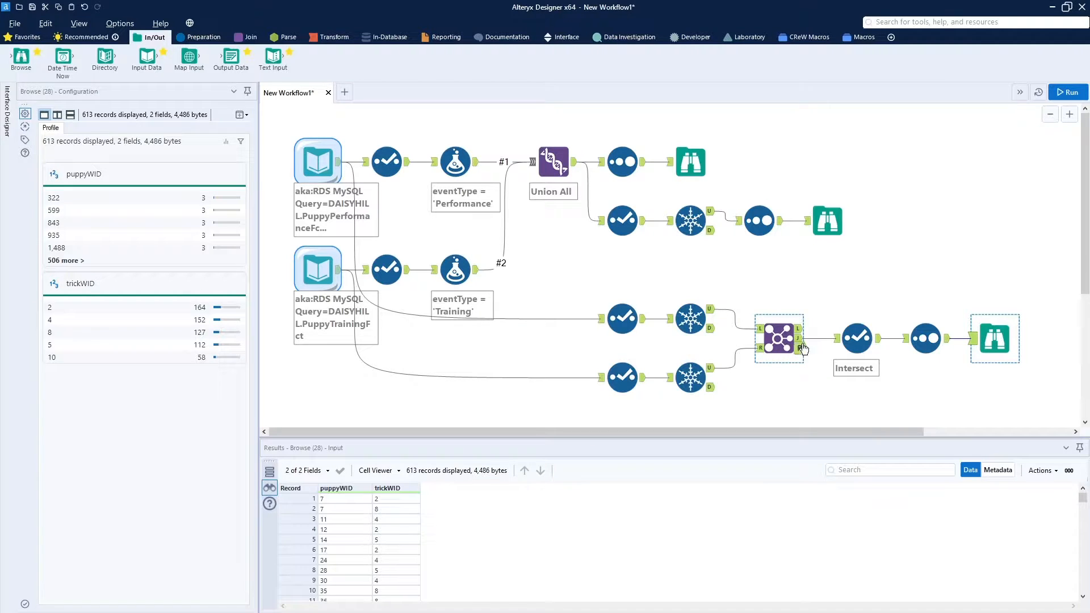
click(800, 329)
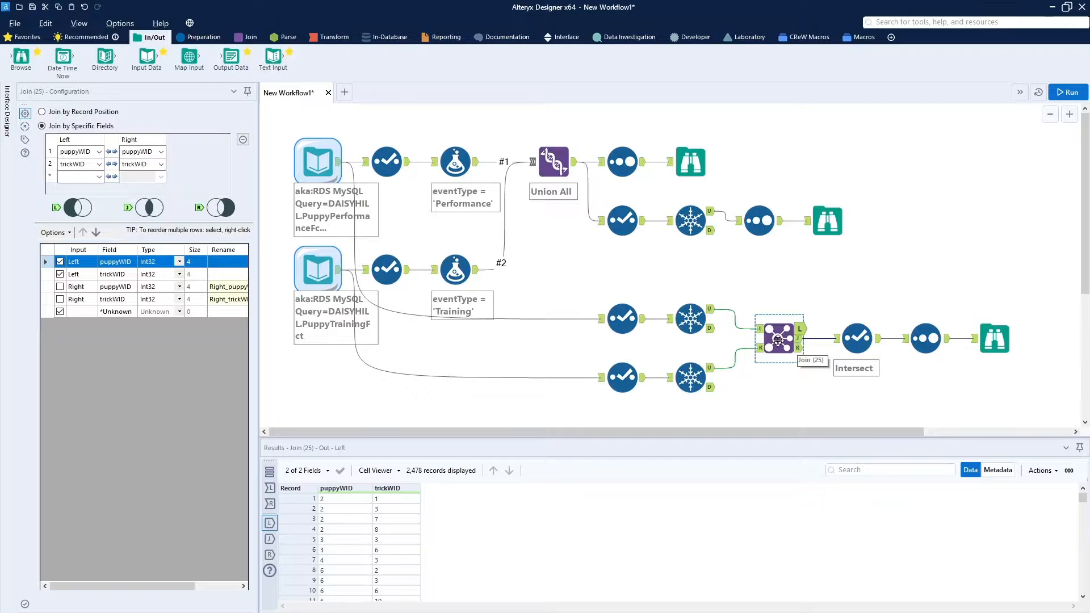
click(800, 348)
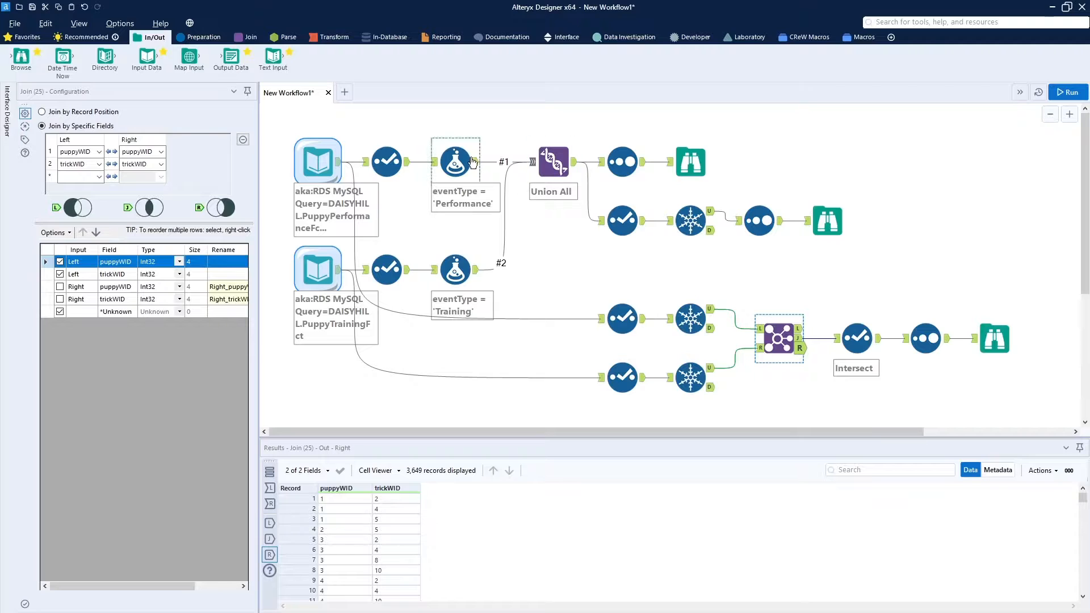
Step: Duplicate the Intersect branch's Select, Sort and Browse tools on the canvas
click(205, 37)
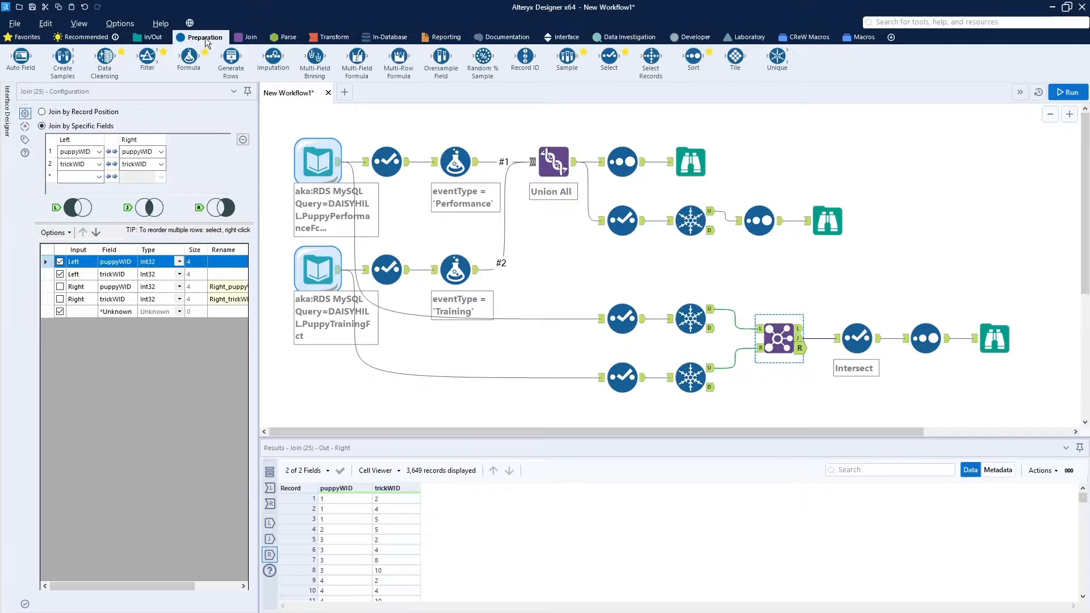
drag(824, 306, 1047, 394)
right_click(991, 333)
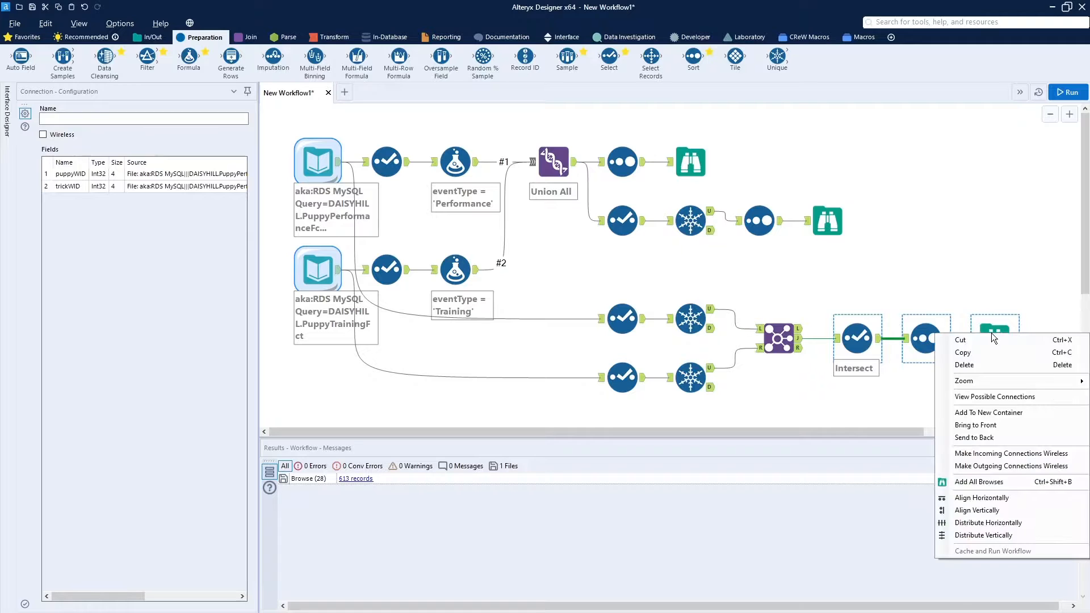
click(986, 357)
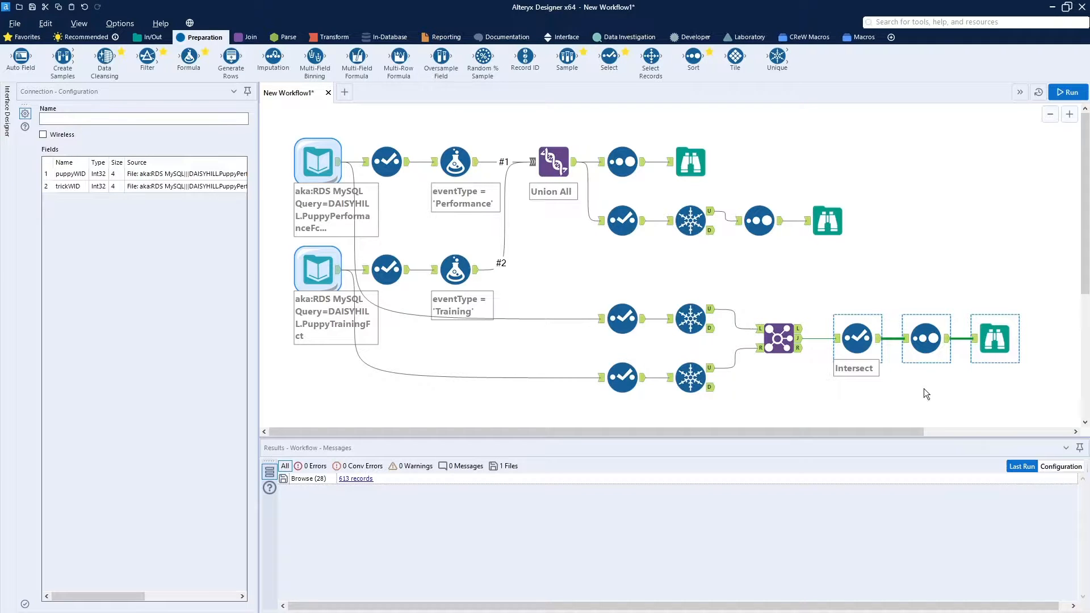
right_click(935, 401)
click(960, 409)
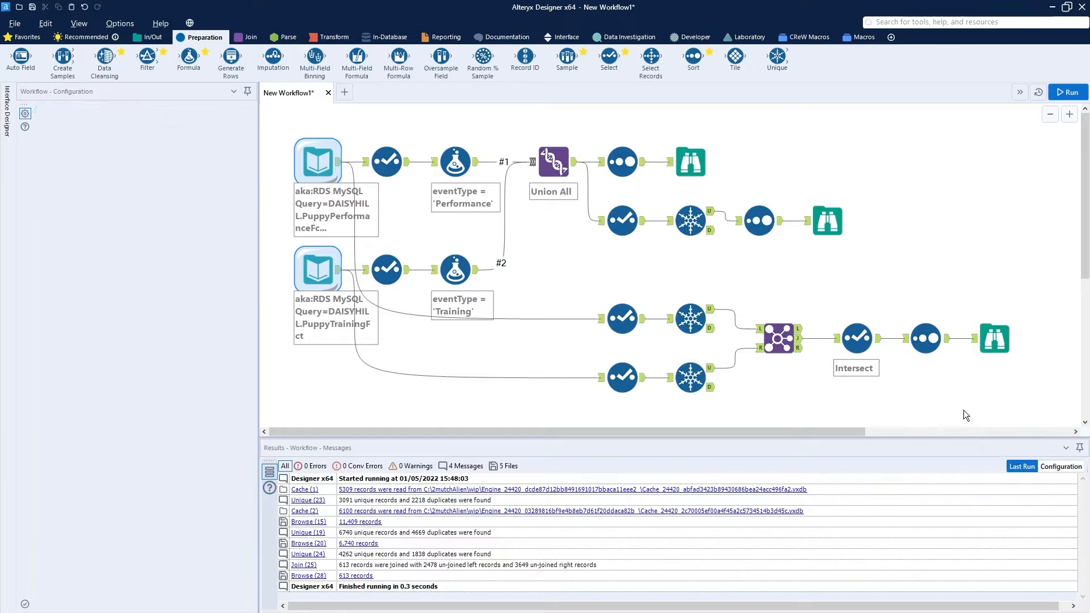
Step: Move the original Intersect chain up, place the copied chain beneath it, and connect the Join tool's L output to the copy
click(833, 338)
drag(823, 307, 1037, 369)
drag(991, 338, 992, 280)
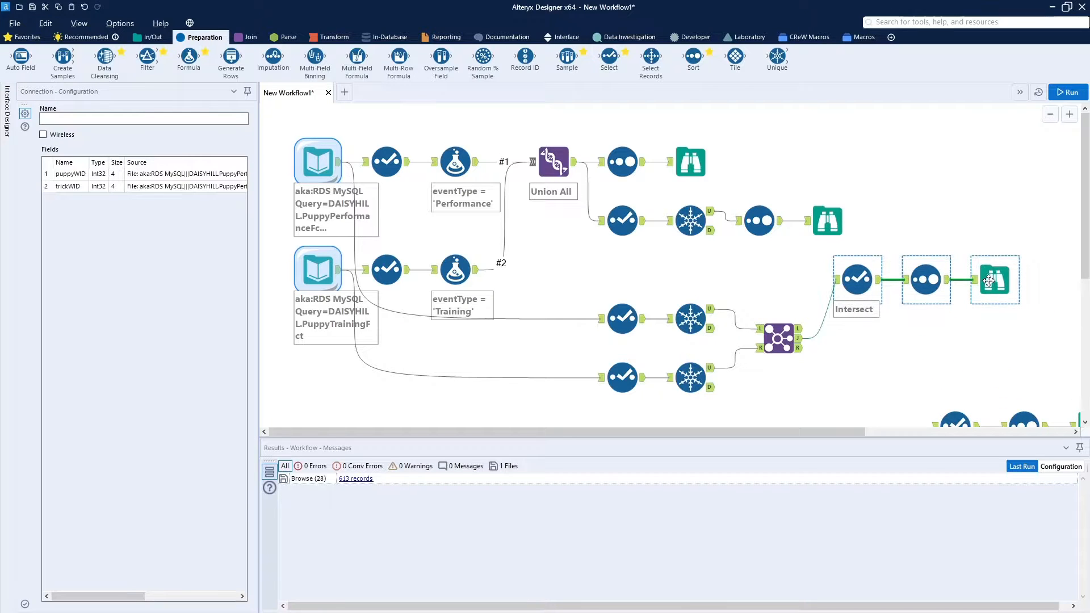
drag(906, 373, 1070, 366)
scroll(1072, 341, up, 10)
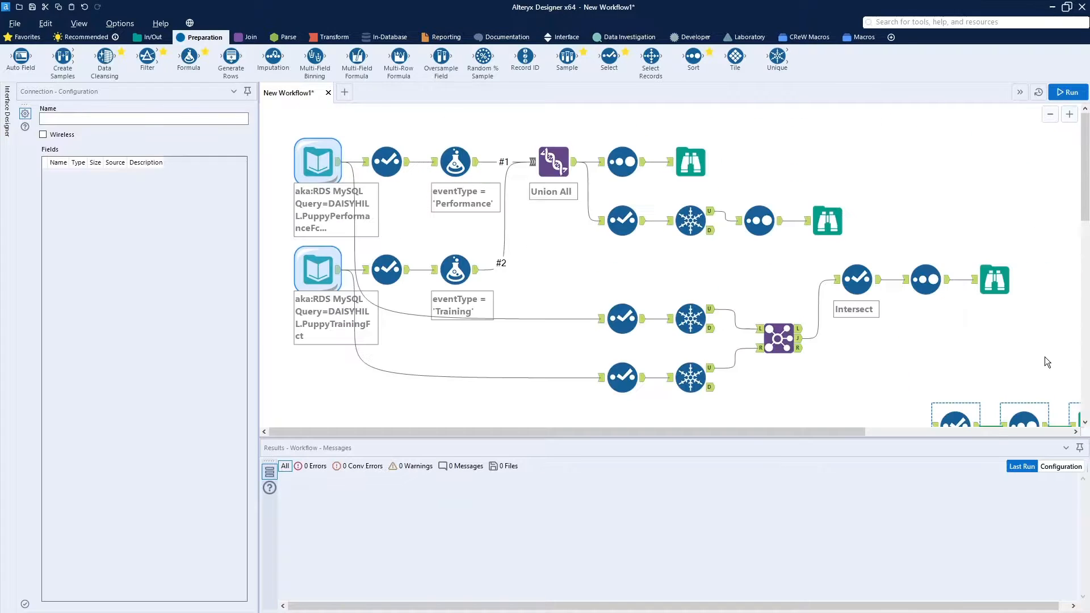
drag(957, 414, 861, 340)
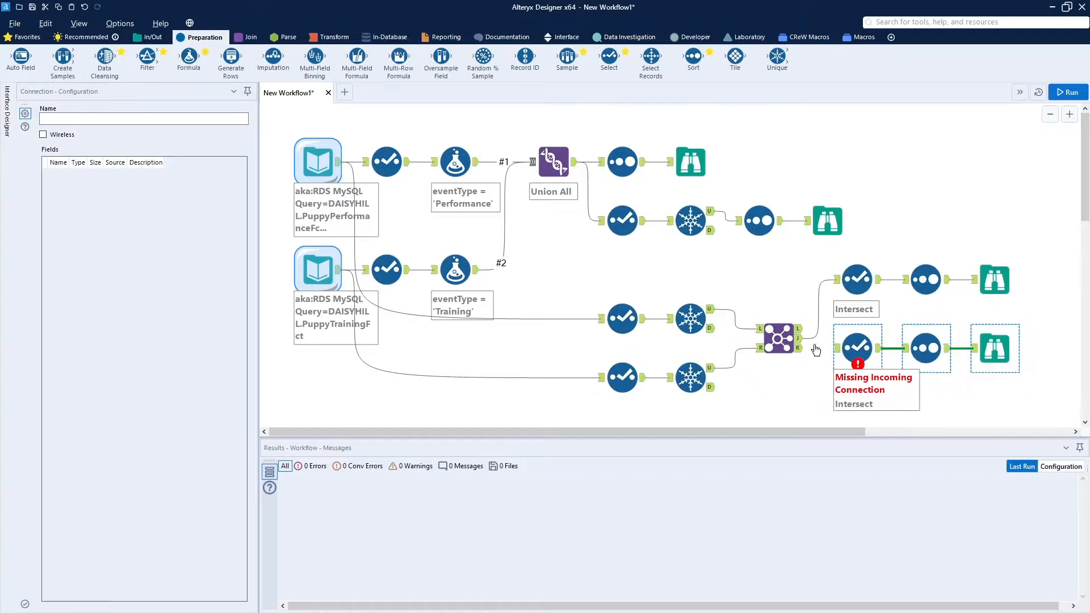
drag(799, 338, 837, 348)
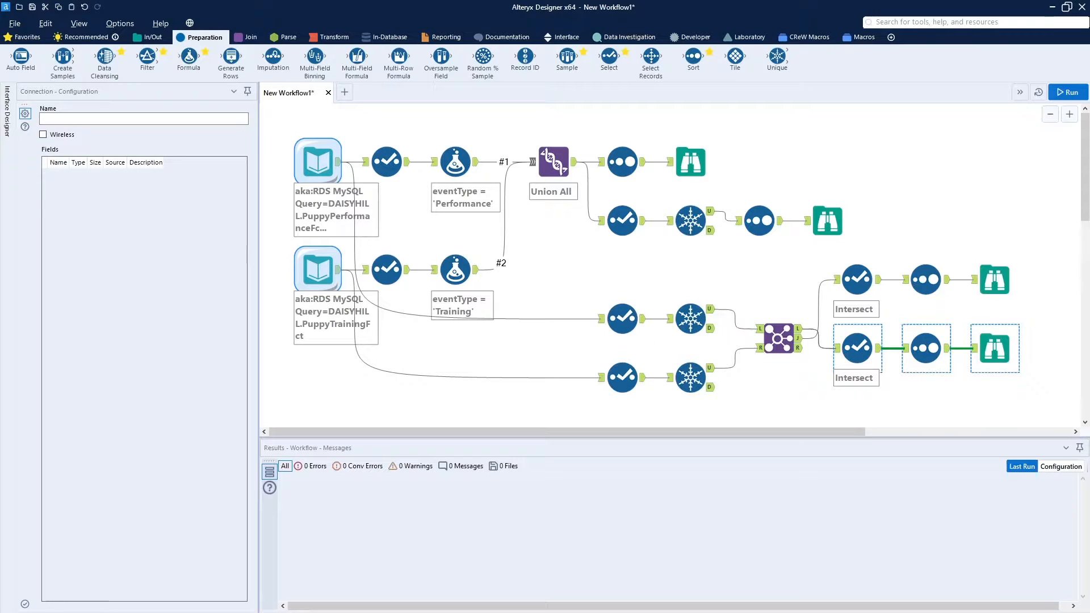
Step: Change the copied Select tool's annotation to "Minus"
click(863, 340)
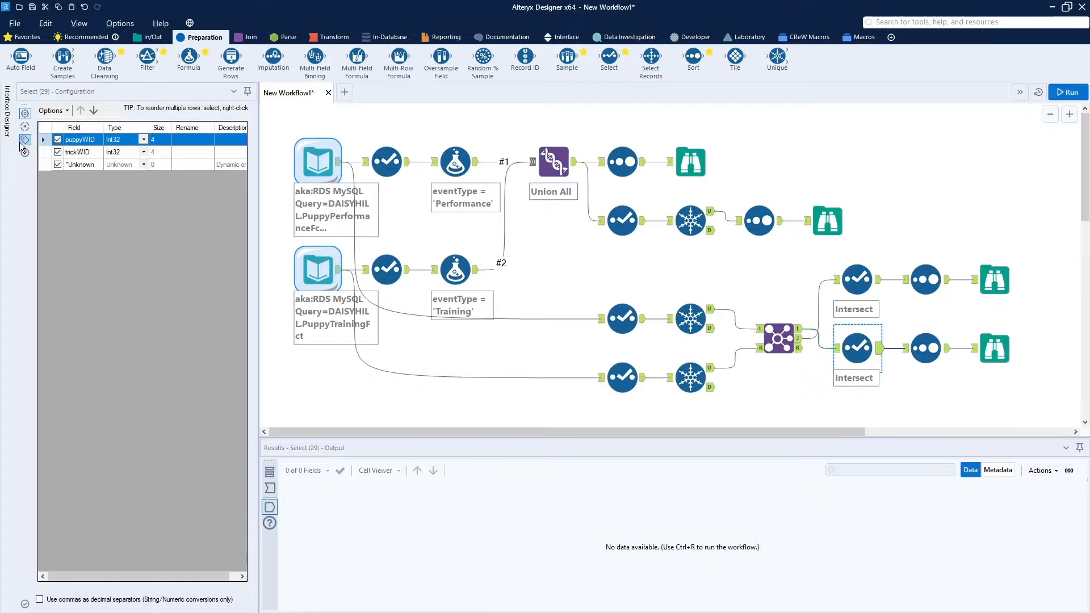
click(25, 140)
double_click(53, 216)
text(Minus)
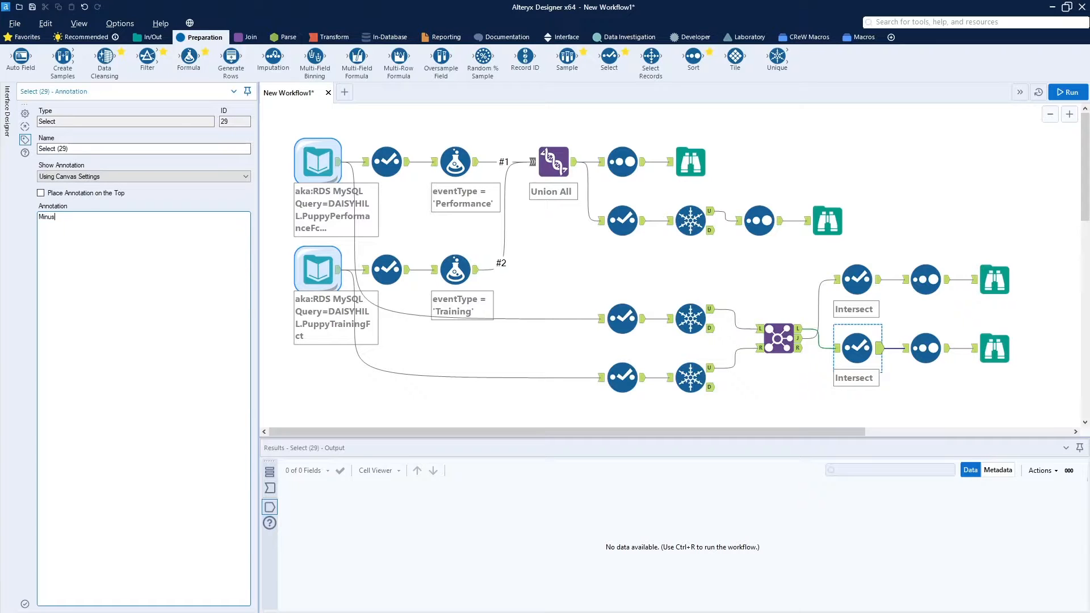
click(891, 158)
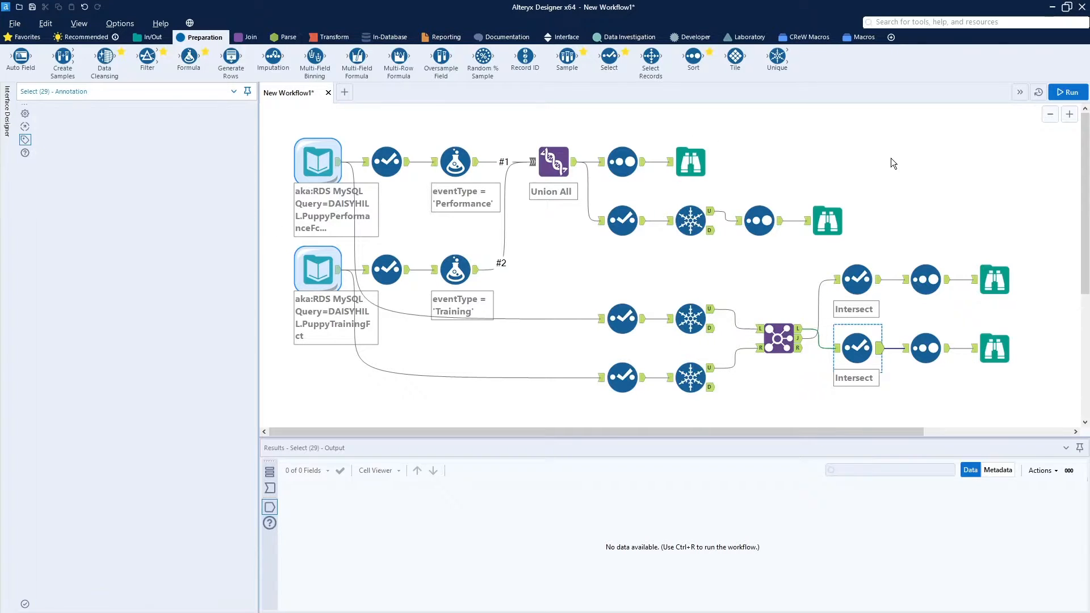
Step: Run the workflow and view the Browse results of the Intersect and Minus branches
key(ctrl+r)
click(1071, 95)
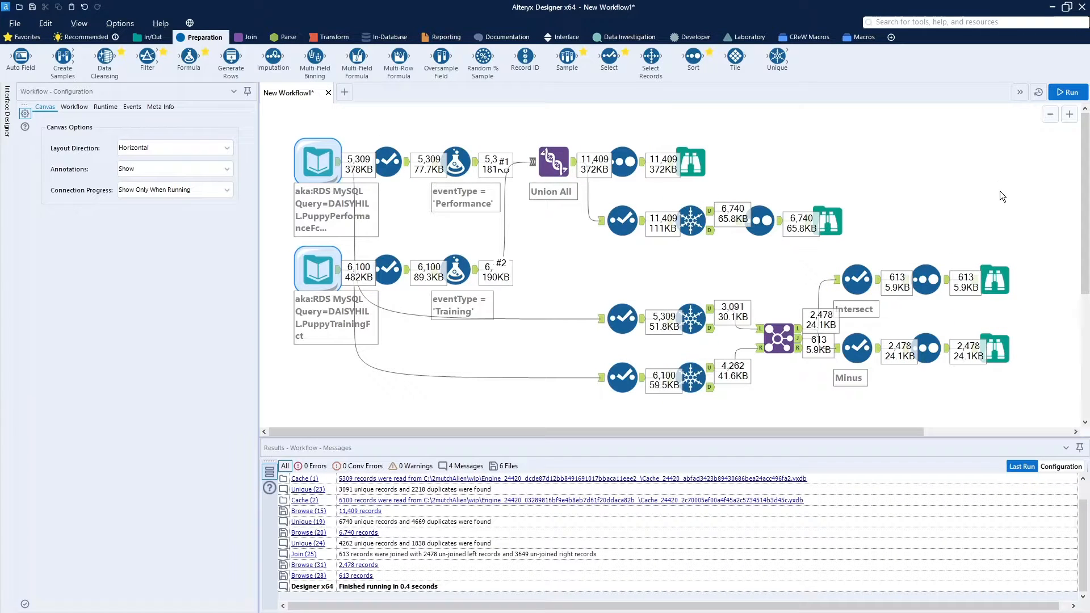
click(1001, 280)
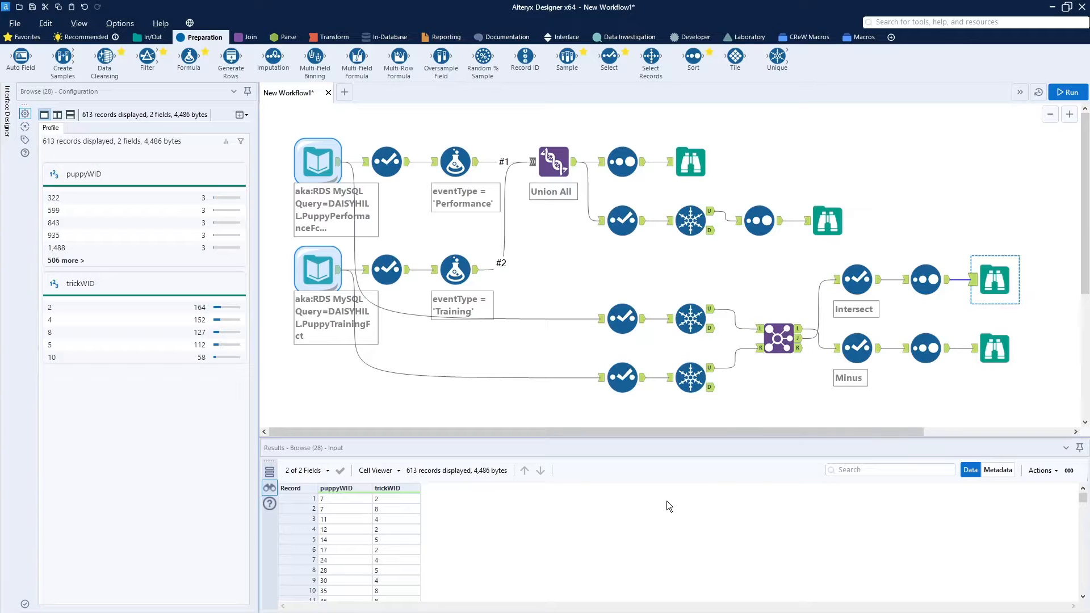
click(996, 352)
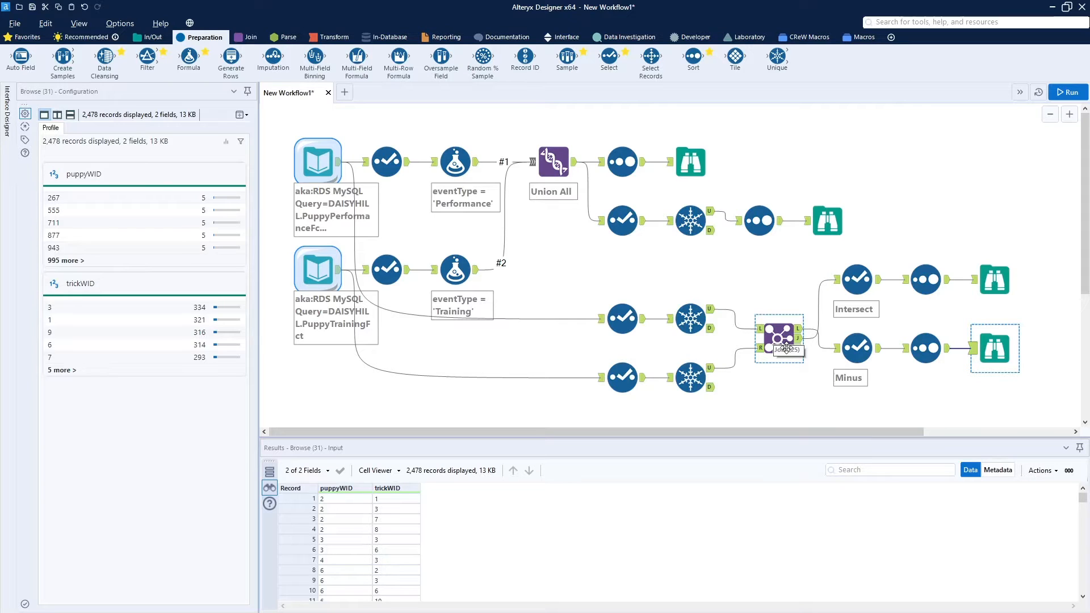
click(704, 328)
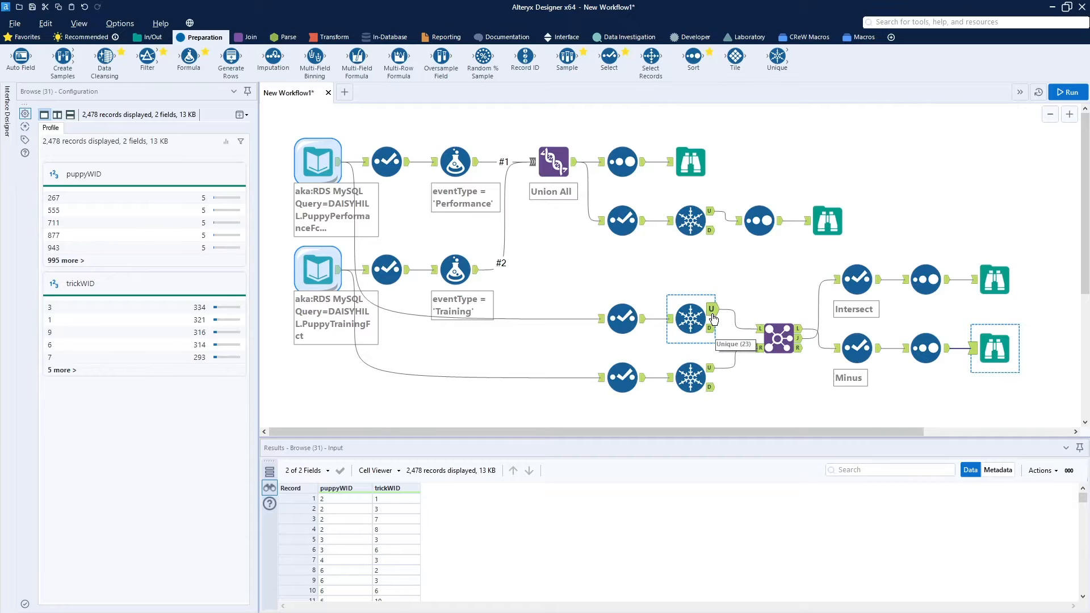
click(664, 268)
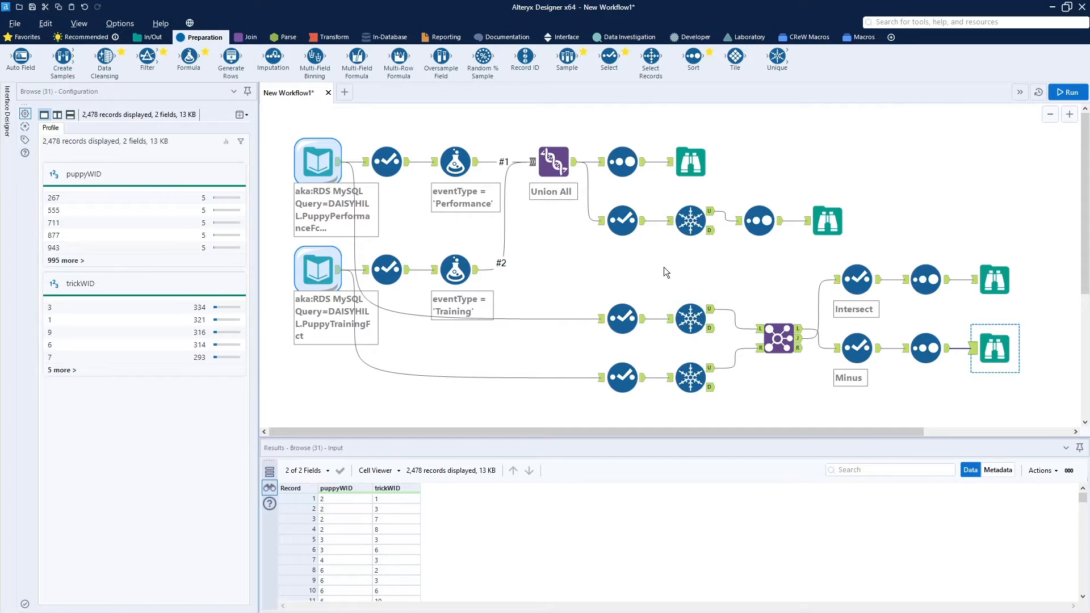